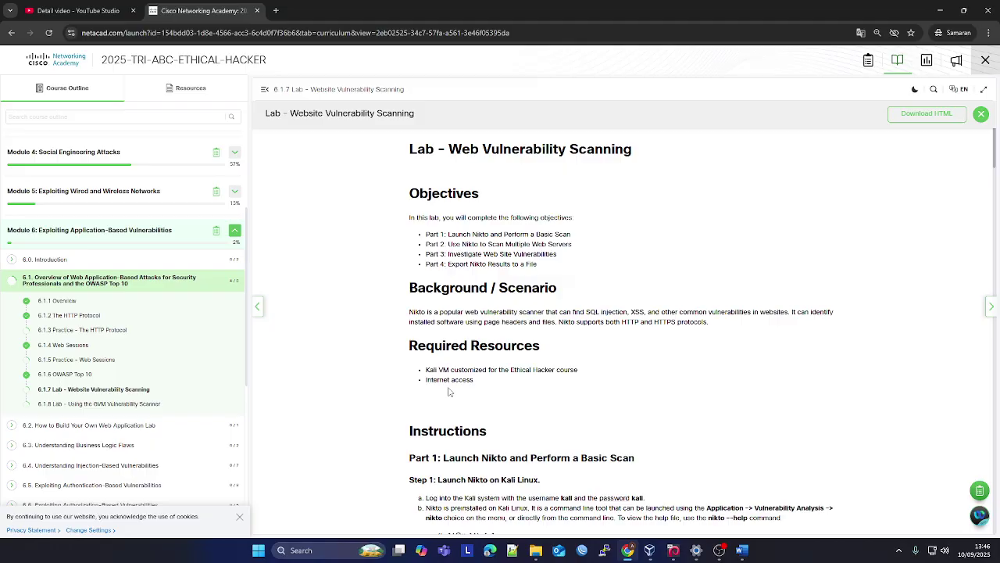
- Copy the "nikto --help" command from Part 1, Step 1 of the web vulnerability scanning lab
scroll(449, 390, down, 2)
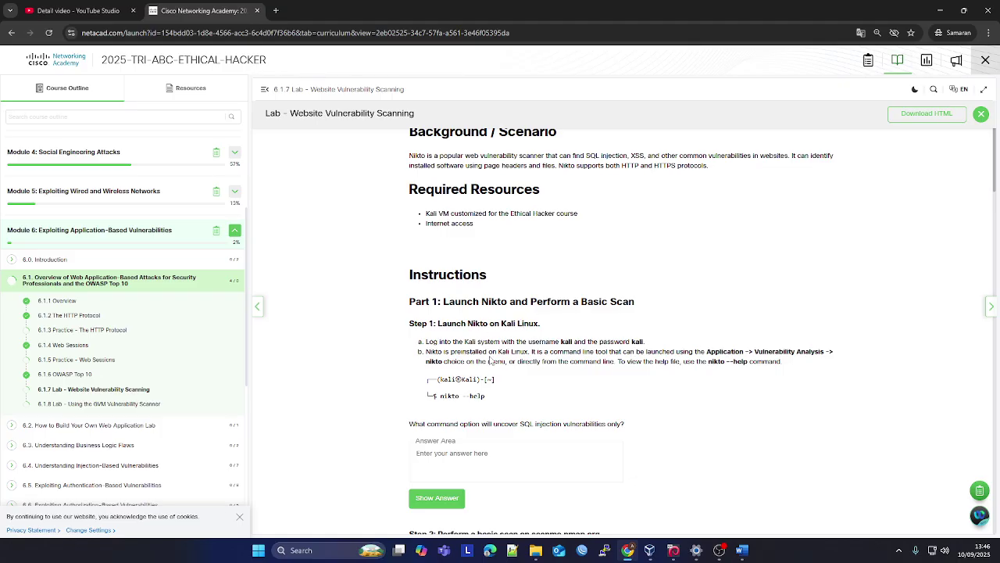
scroll(491, 361, down, 1)
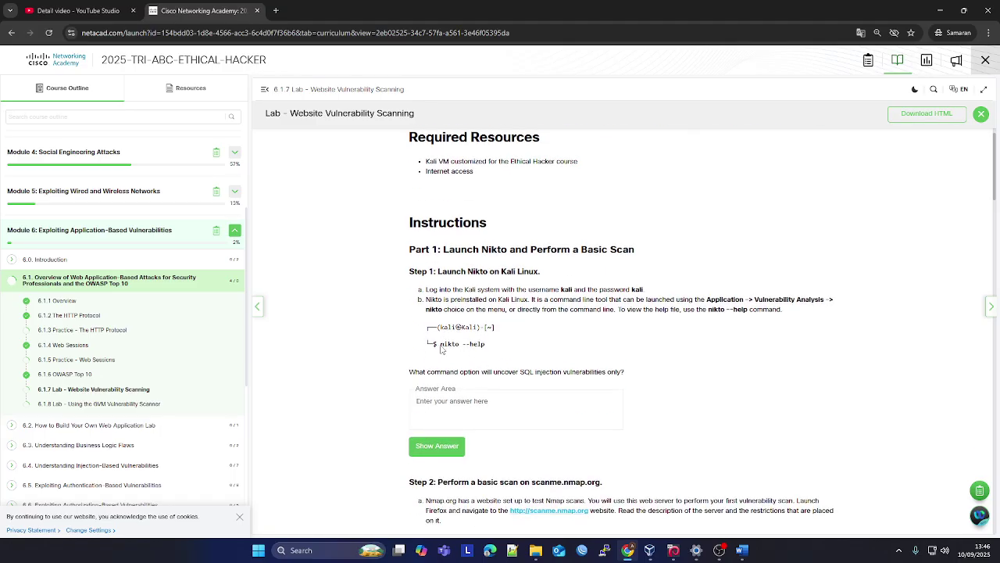
drag(440, 344, 485, 345)
right_click(483, 345)
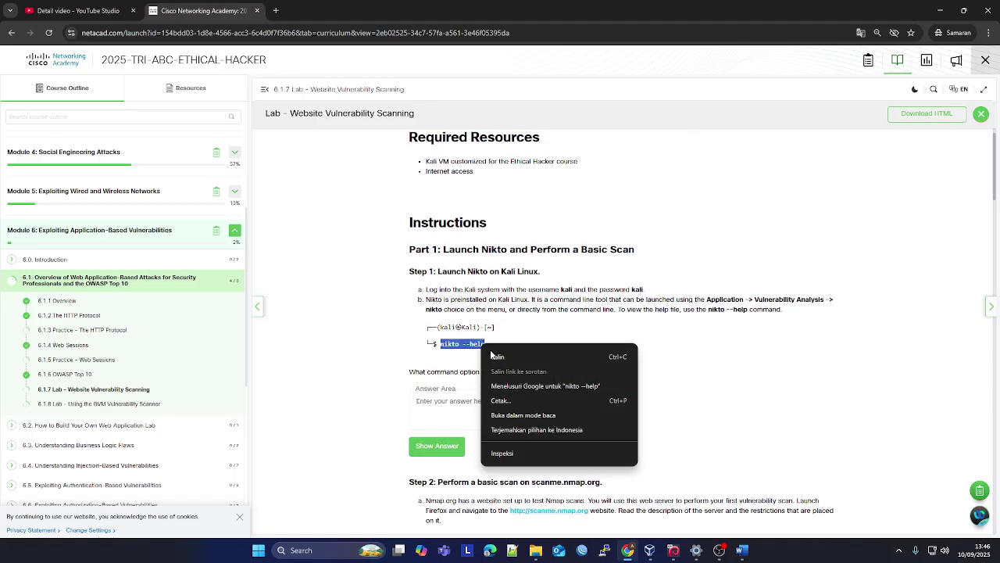
click(497, 357)
click(479, 349)
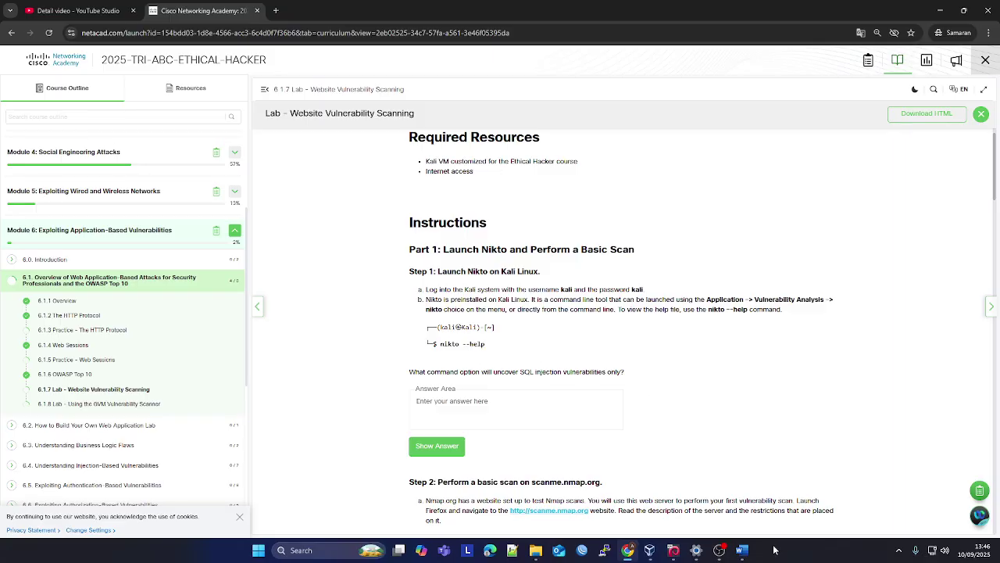
- Switch to the Ethical-Hacker-Kali virtual machine, open a terminal and run "nikto --help"
click(673, 550)
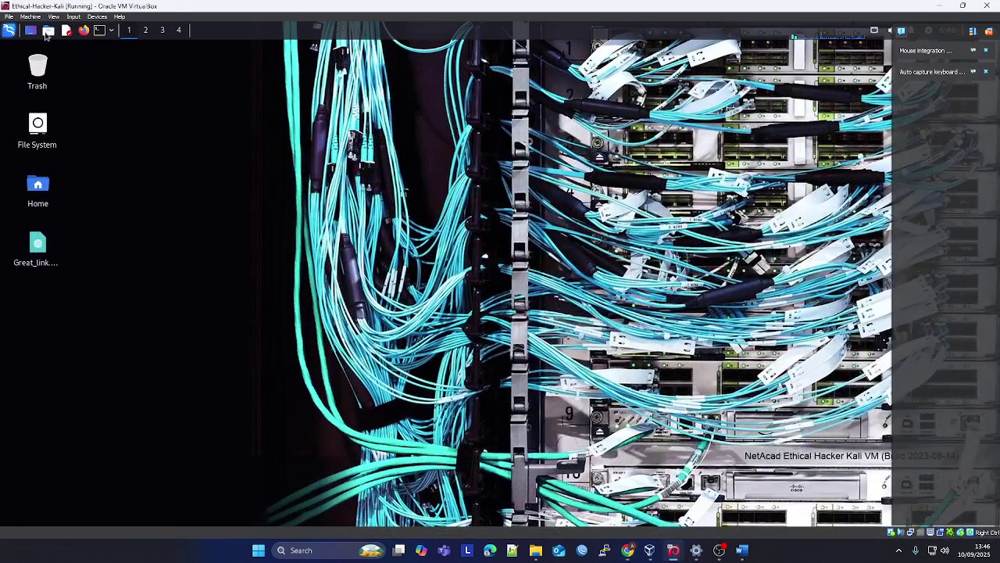
click(99, 29)
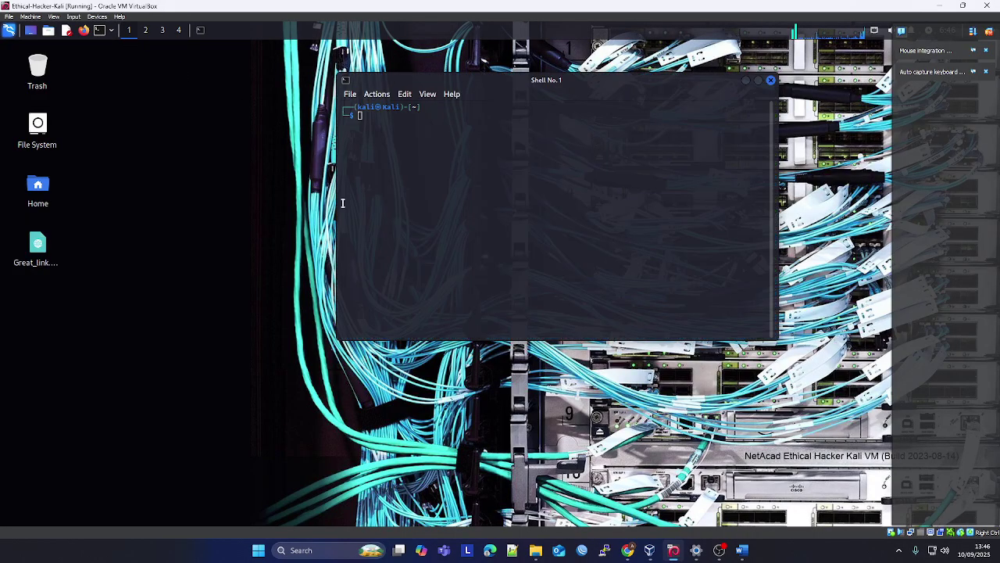
right_click(440, 168)
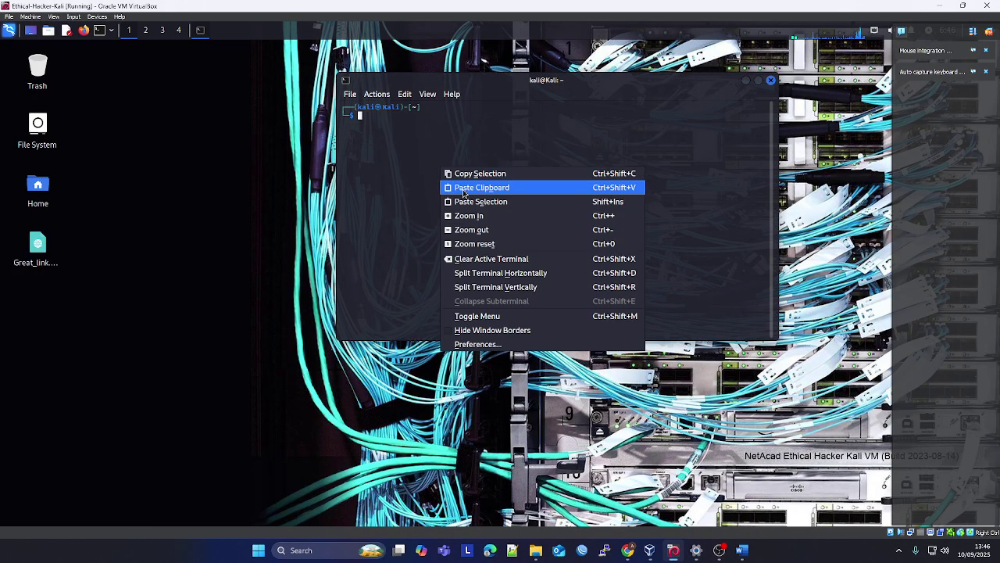
click(464, 188)
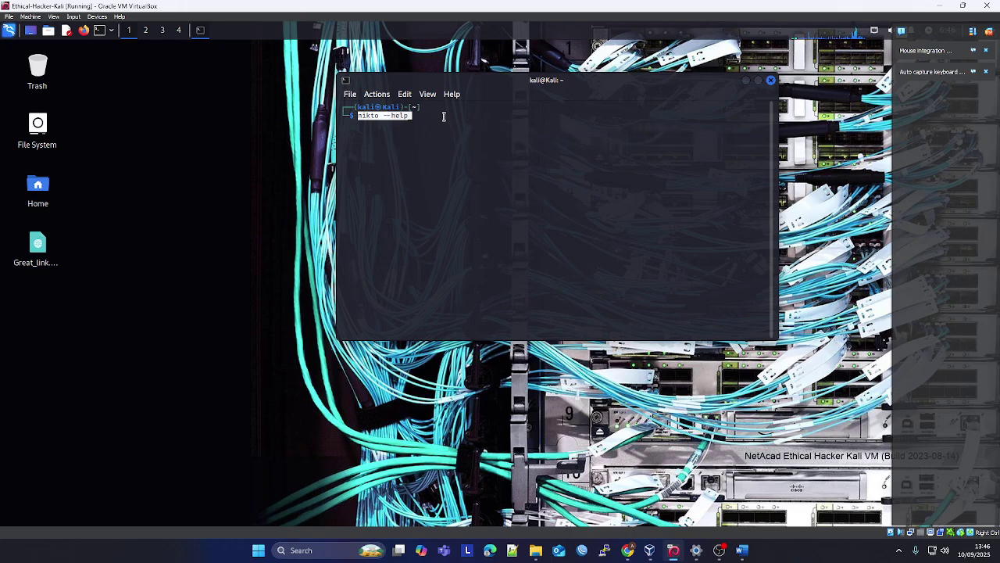
key(Return)
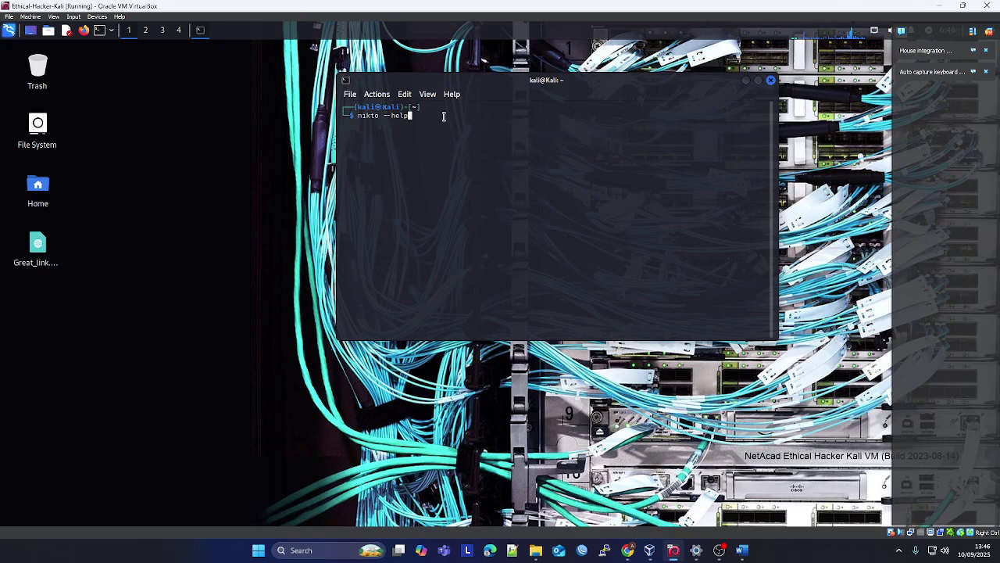
key(Return)
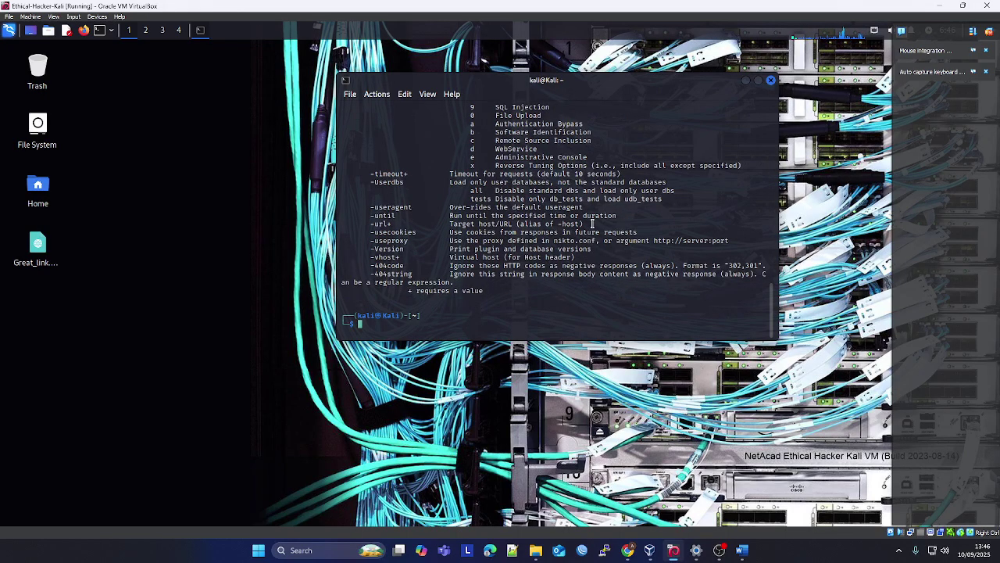
- Review the Nikto help output in the terminal, from the evasion and format options through the tuning options
scroll(592, 225, up, 10)
scroll(593, 224, up, 10)
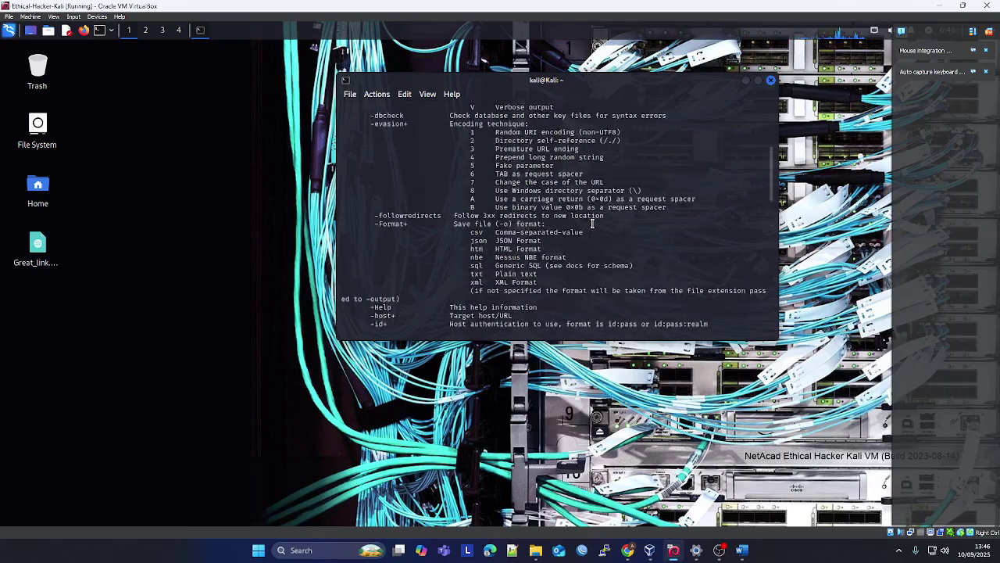
scroll(593, 229, down, 8)
scroll(593, 229, down, 5)
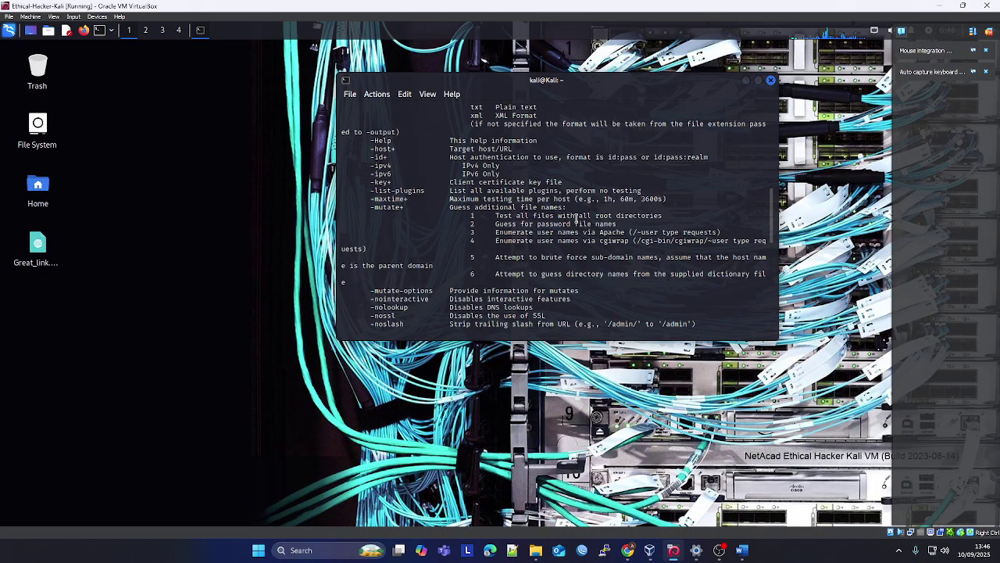
scroll(577, 219, down, 10)
scroll(577, 219, down, 5)
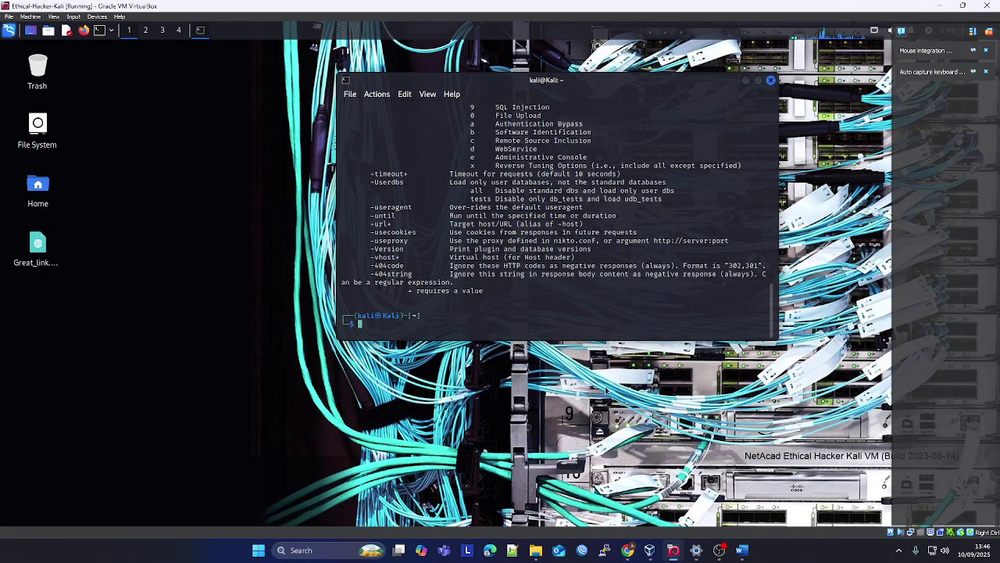
click(628, 550)
scroll(560, 317, down, 3)
scroll(560, 317, down, 1)
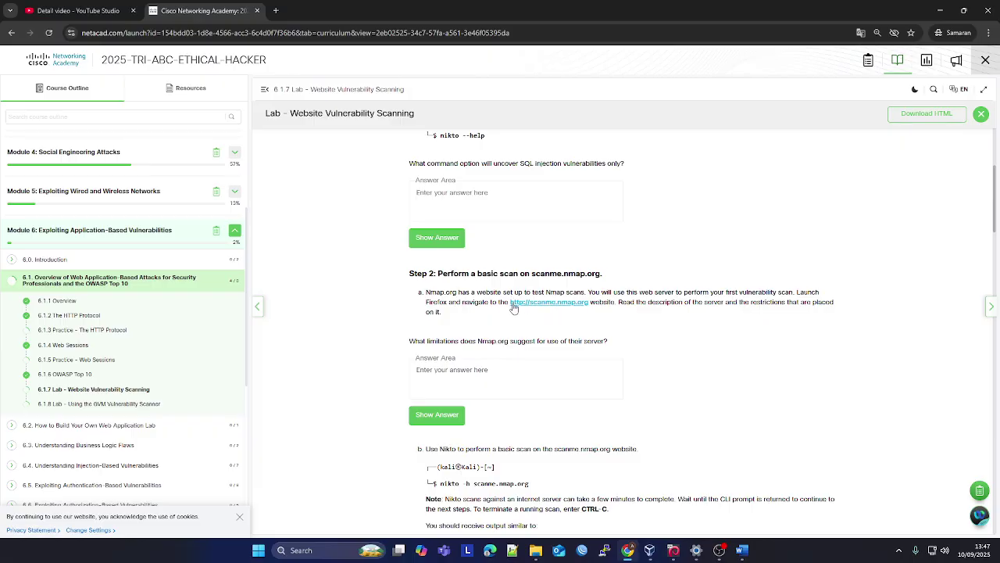
drag(510, 302, 578, 310)
right_click(578, 310)
click(586, 316)
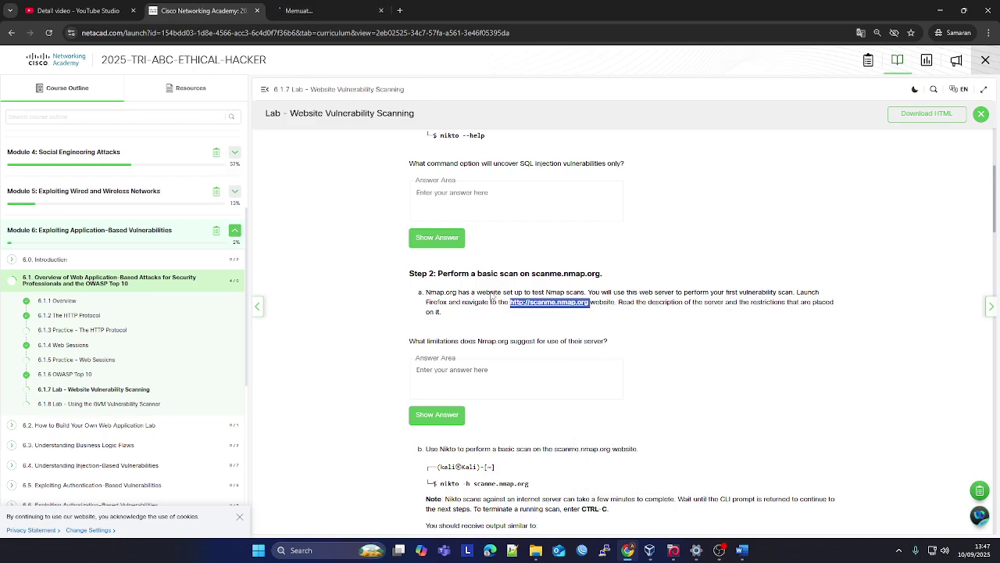
right_click(534, 303)
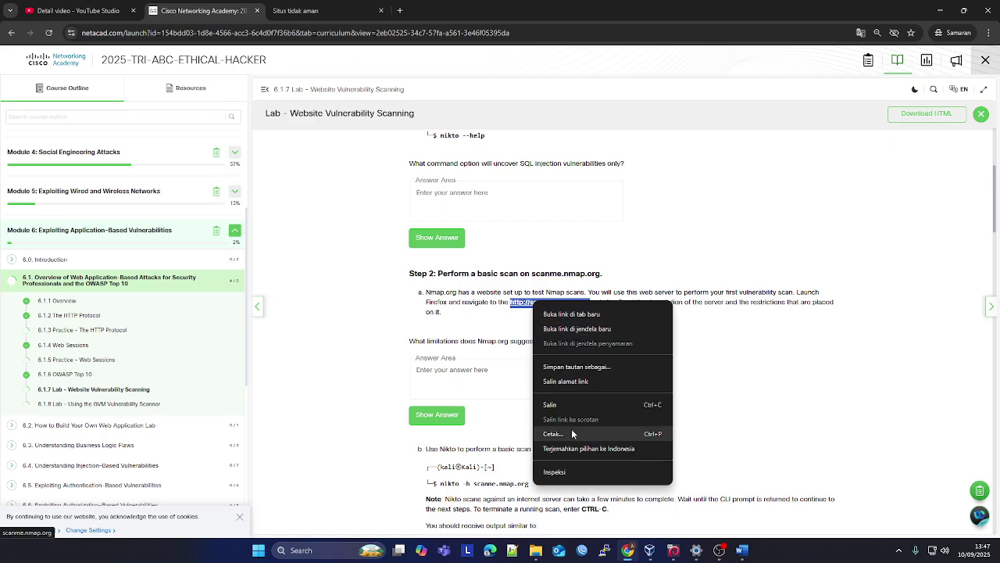
click(564, 401)
click(674, 550)
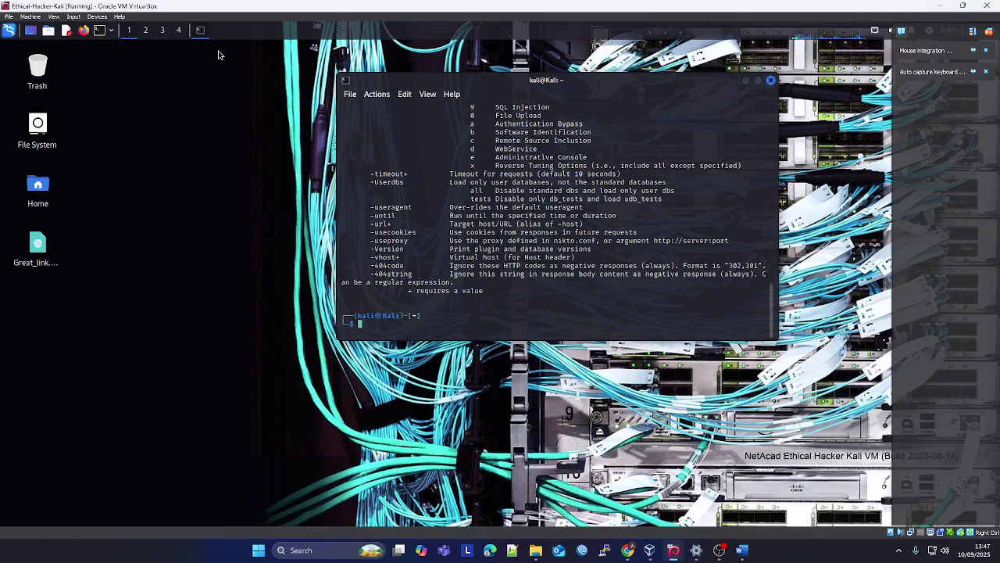
click(84, 33)
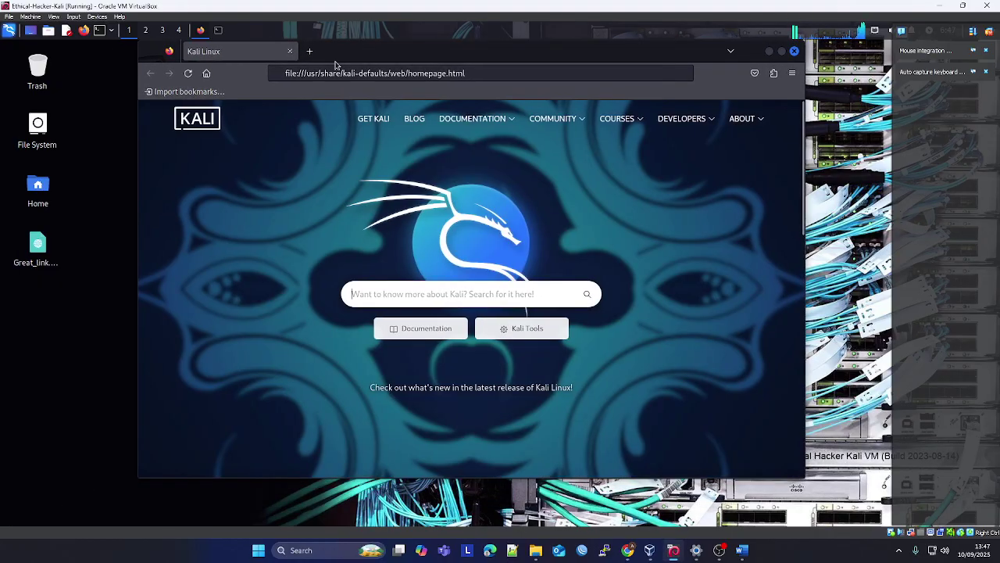
click(308, 50)
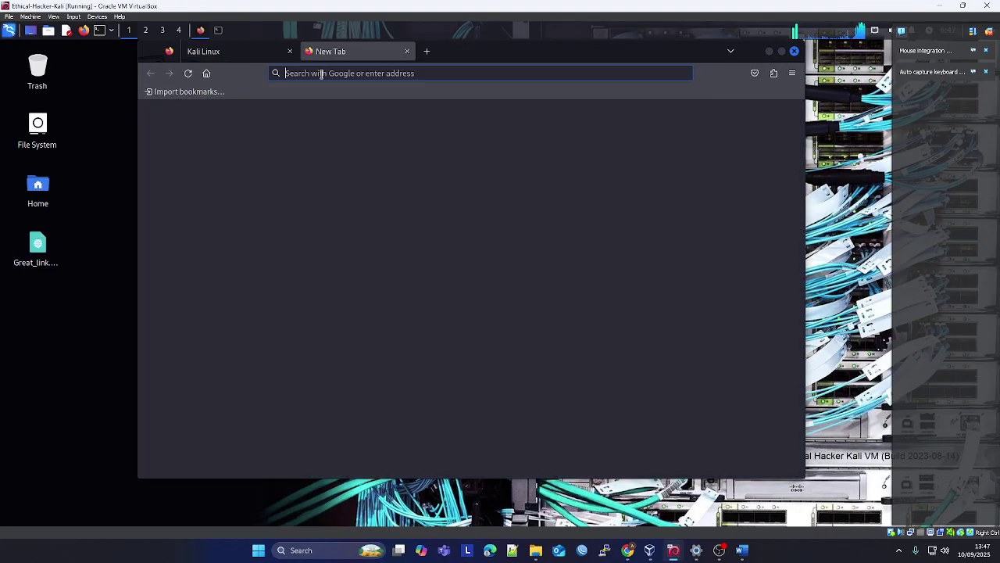
key(ctrl+v)
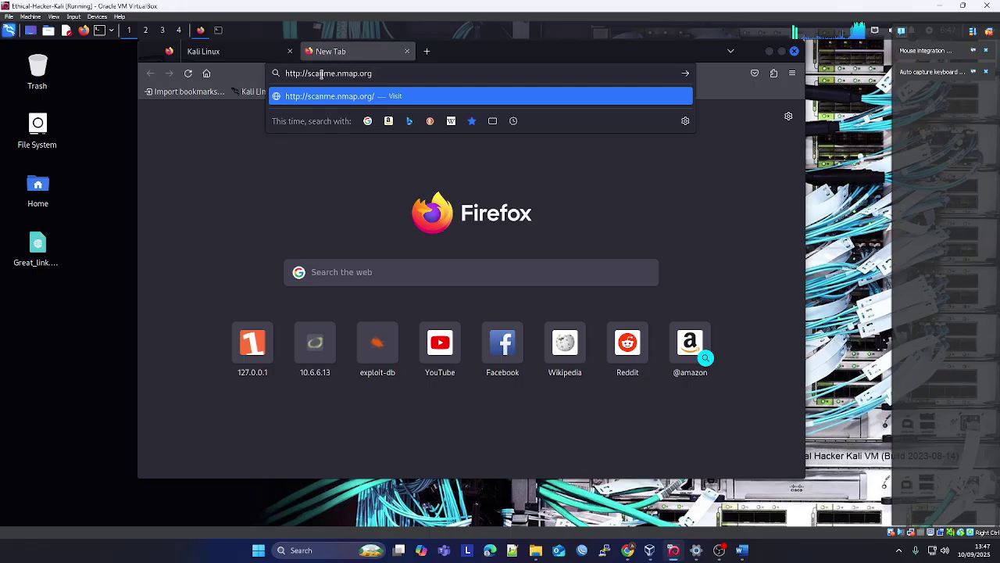
key(Return)
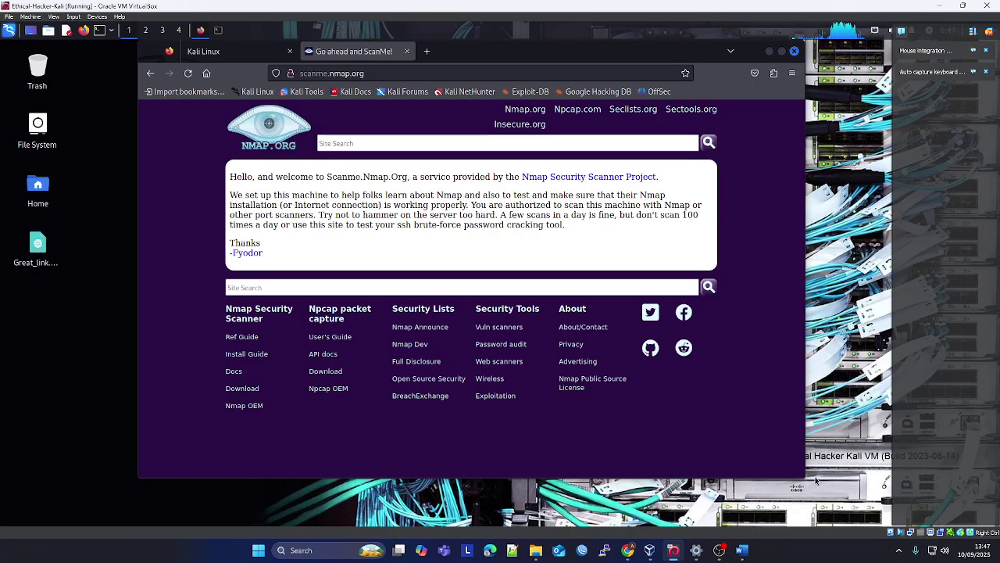
- Return to the lab page in Chrome and copy the "nikto -h scanme.nmap.org" command from Step 2b
click(630, 550)
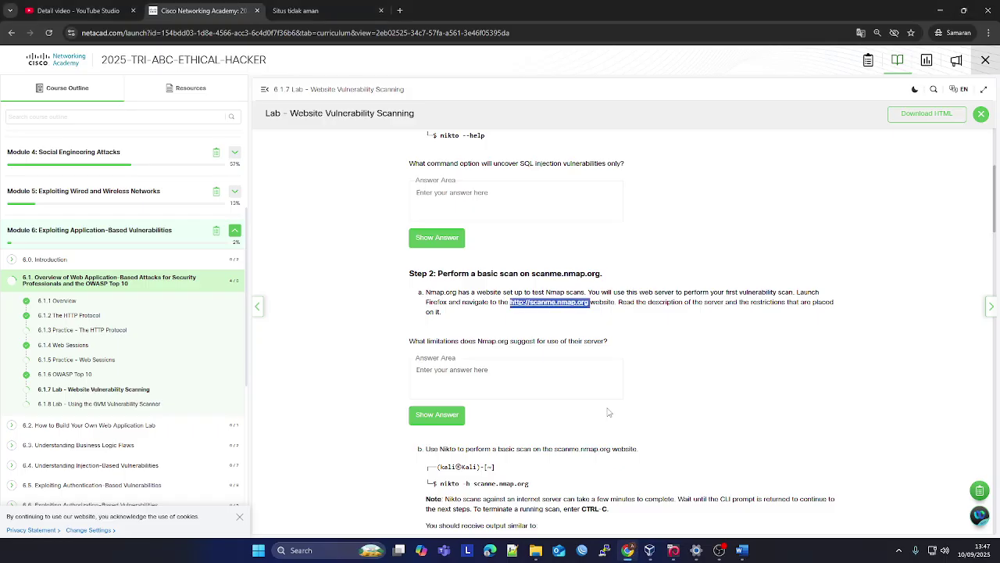
click(598, 339)
scroll(637, 343, down, 1)
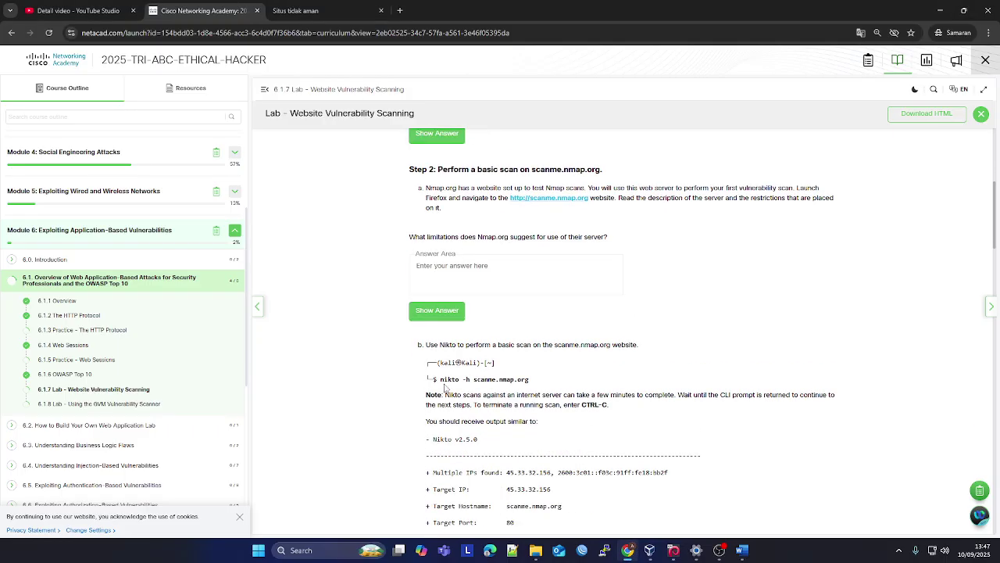
drag(440, 380, 546, 386)
right_click(517, 380)
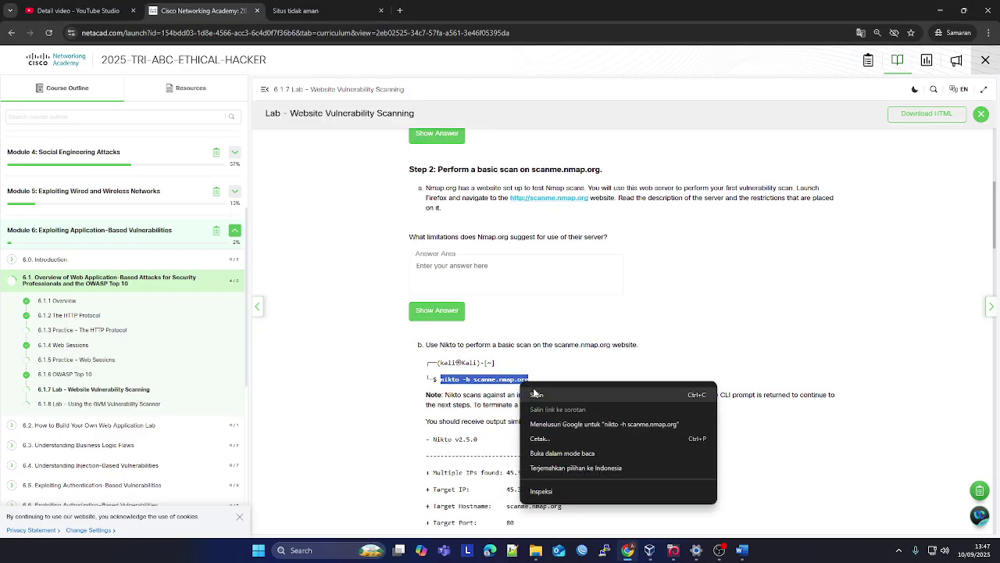
click(535, 390)
click(543, 406)
- Switch to the Kali virtual machine, uncover the terminal behind Firefox and run "nikto -h scanme.nmap.org"
click(674, 550)
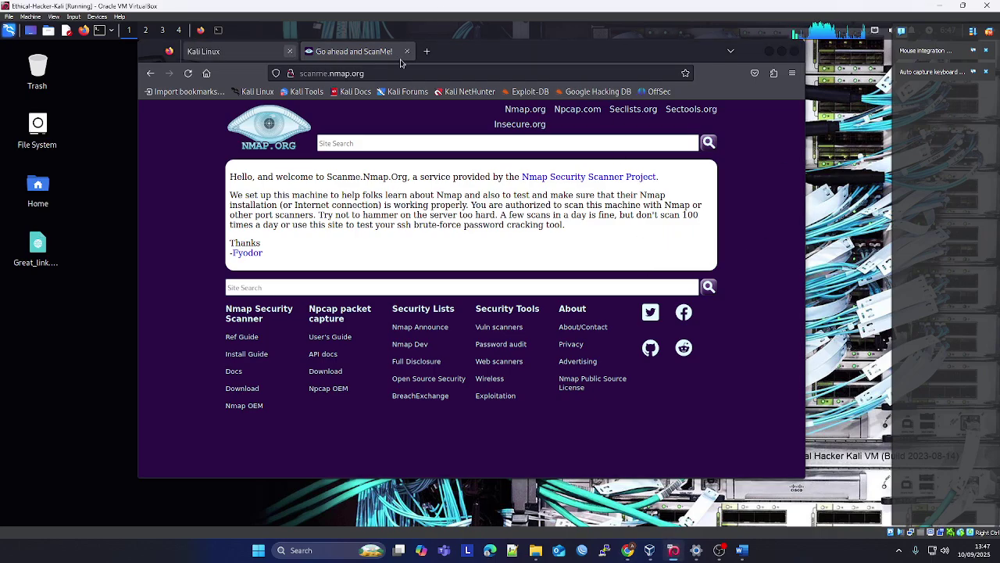
drag(452, 57, 460, 113)
click(460, 83)
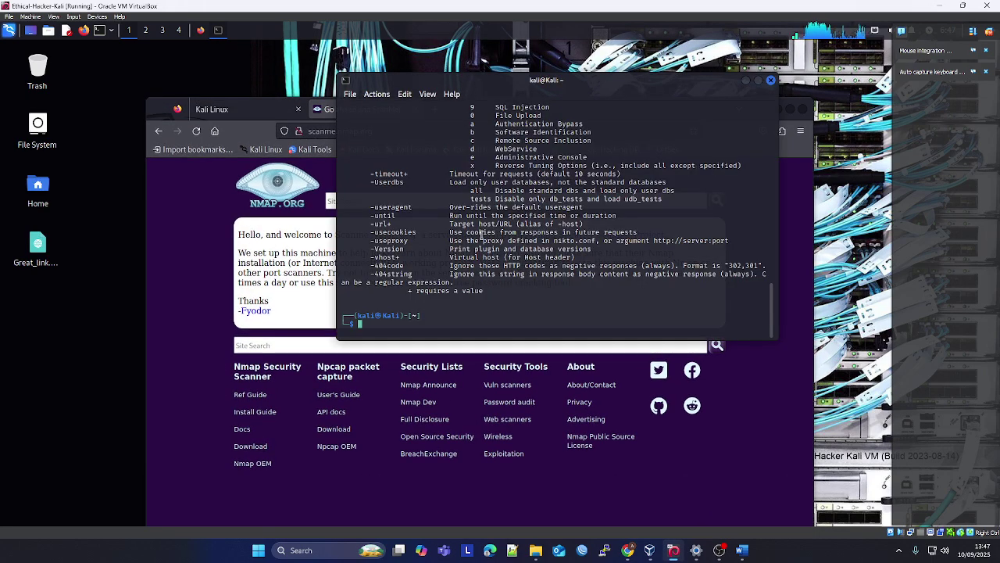
right_click(483, 234)
click(505, 270)
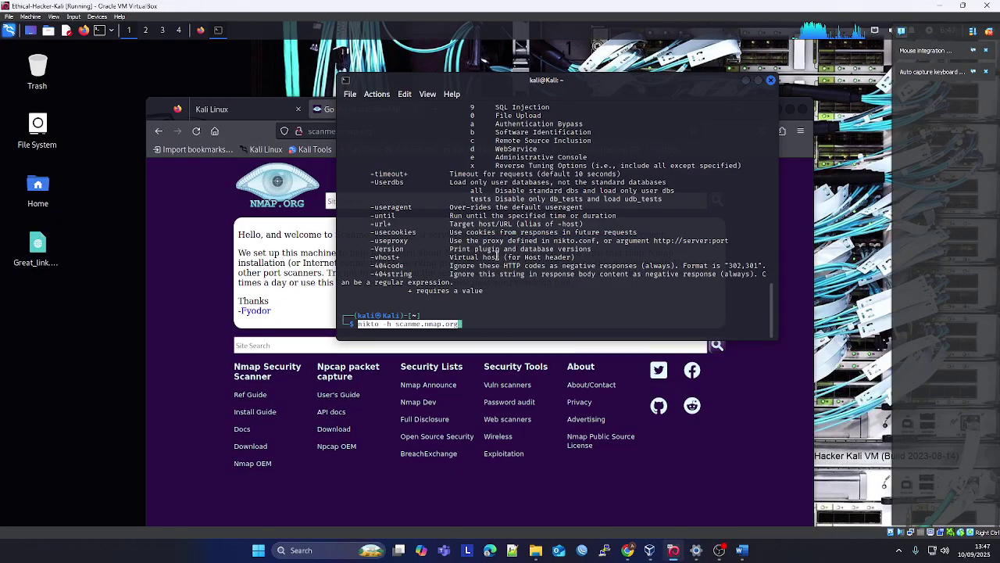
key(Return)
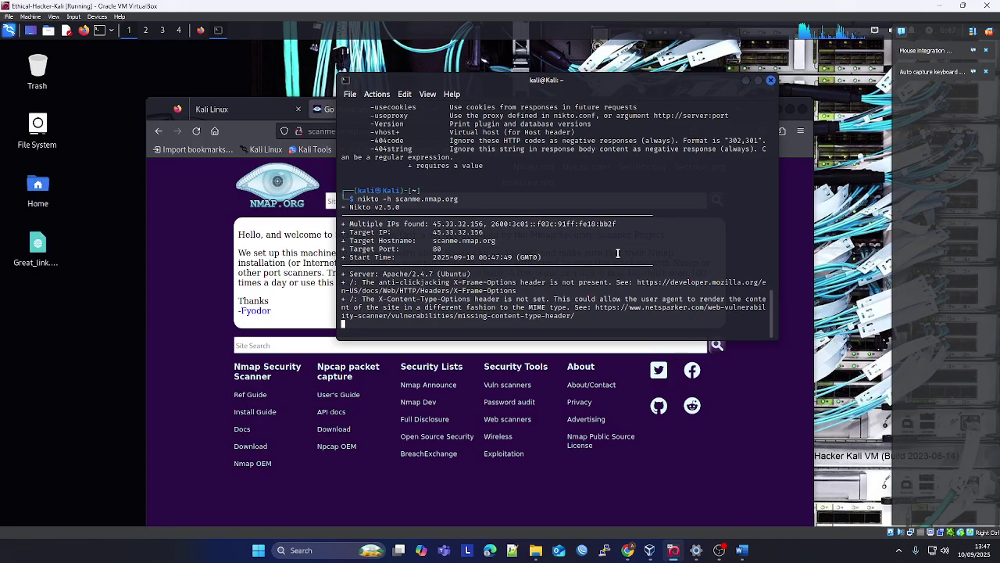
- Compare the lab's sample Nikto output in Chrome with the scan running in the Kali terminal
click(628, 550)
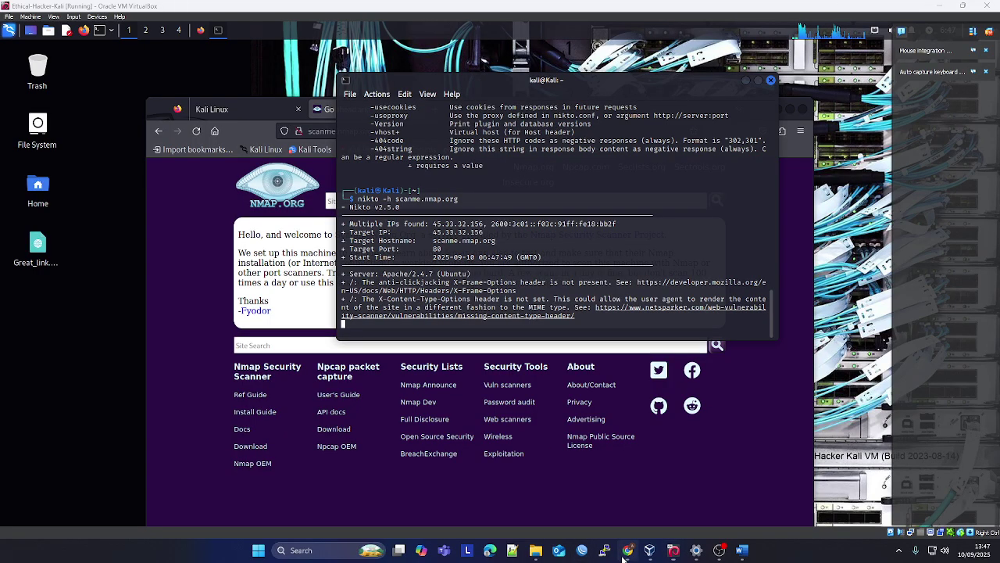
scroll(602, 386, down, 4)
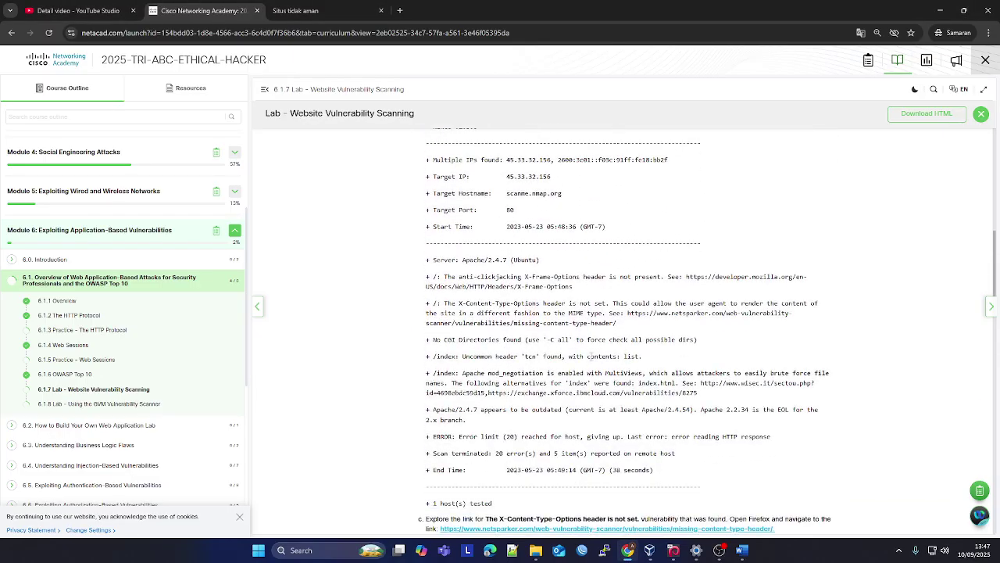
scroll(602, 336, up, 1)
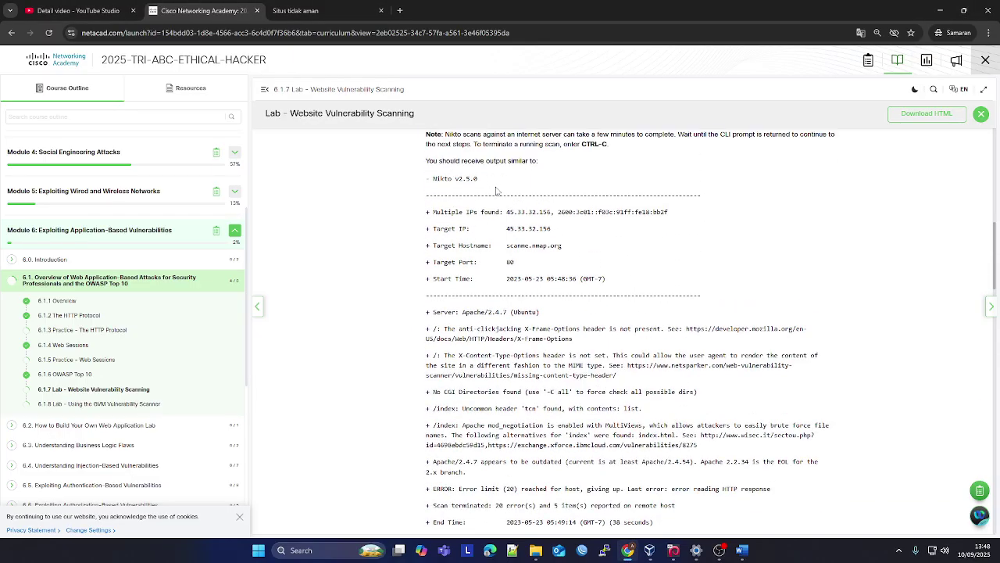
click(673, 552)
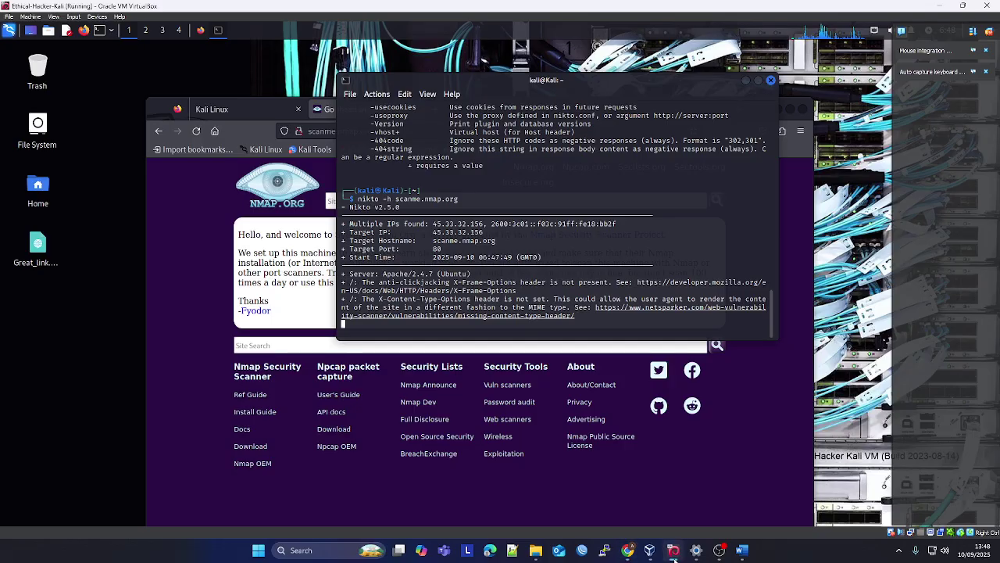
click(674, 553)
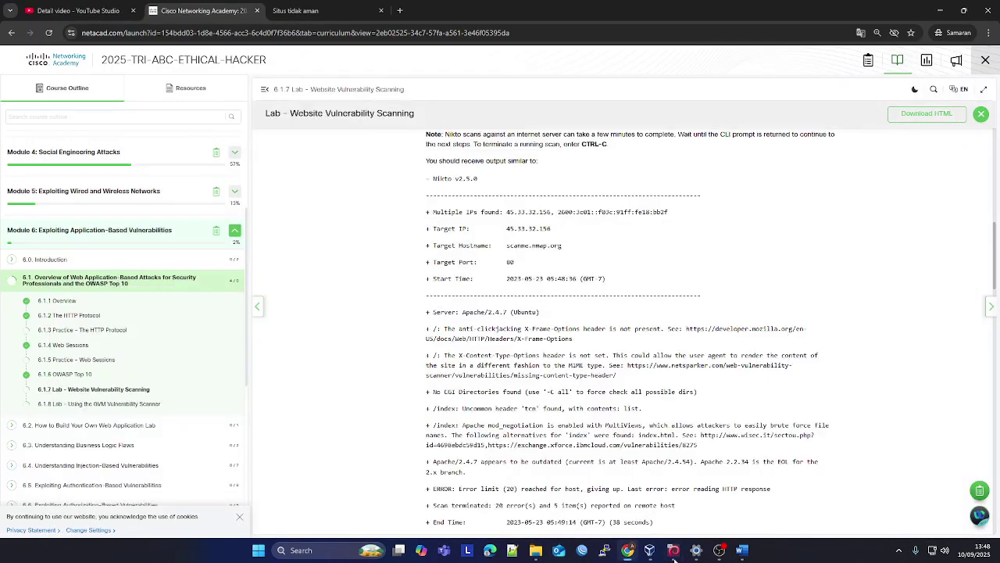
click(674, 551)
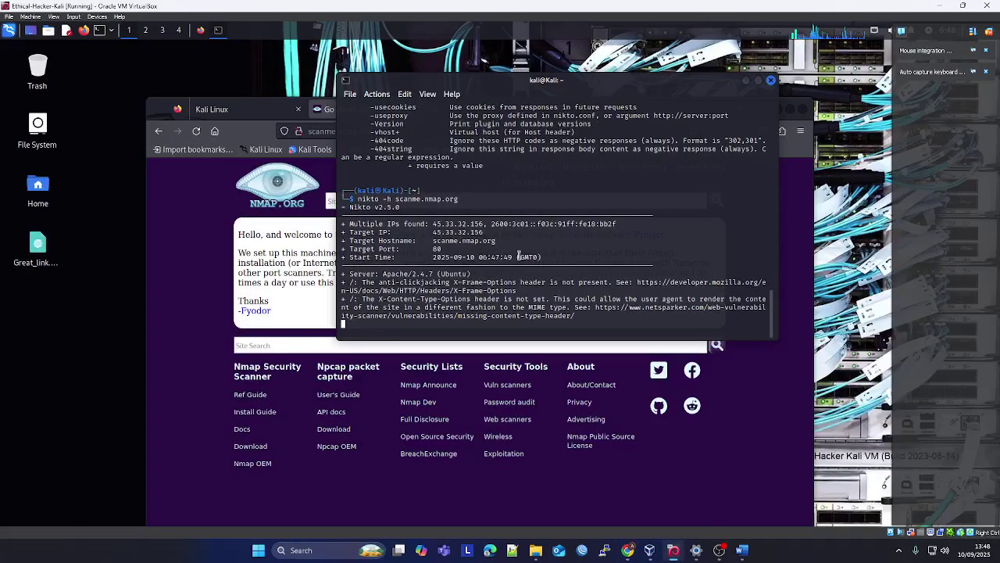
click(628, 550)
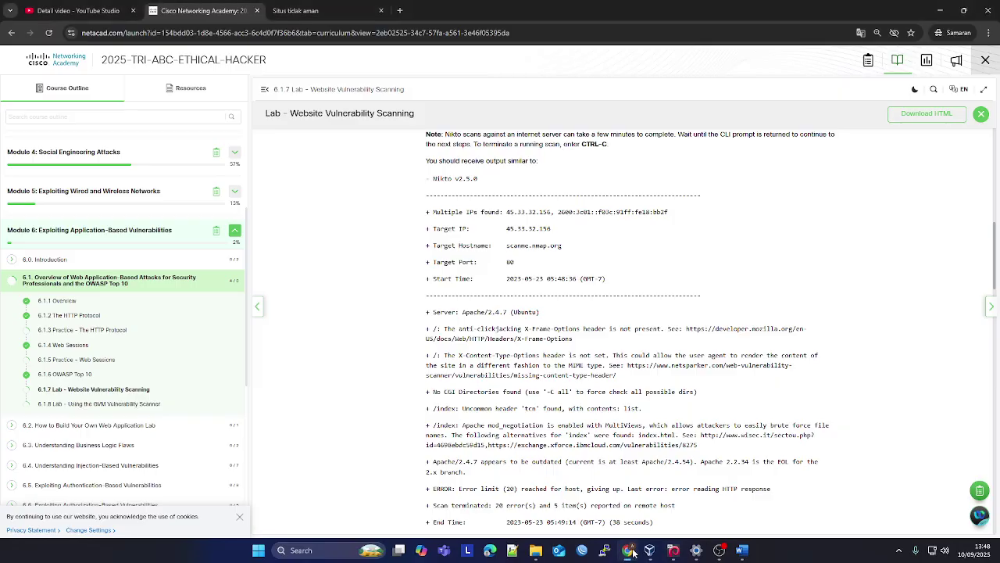
scroll(581, 344, down, 4)
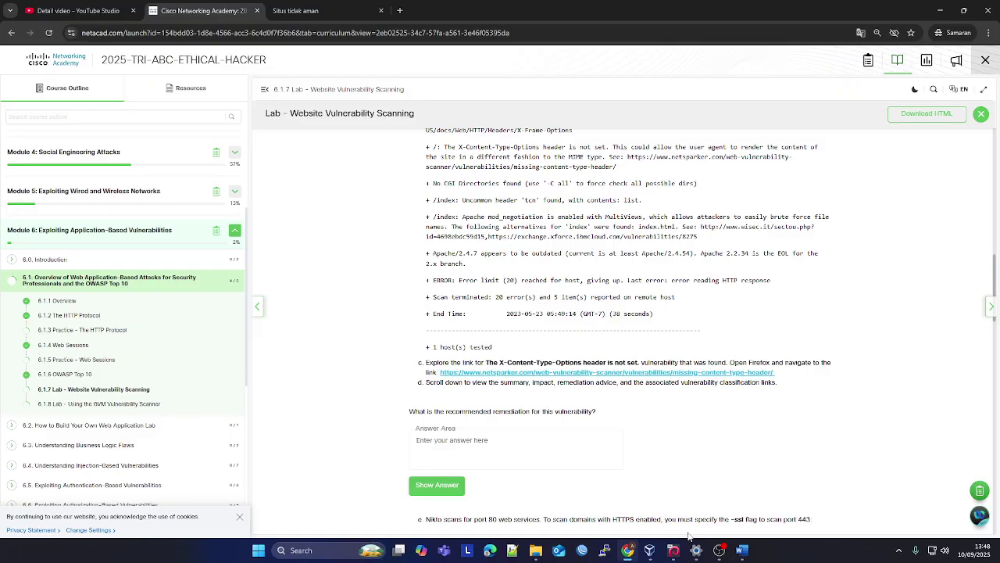
click(720, 550)
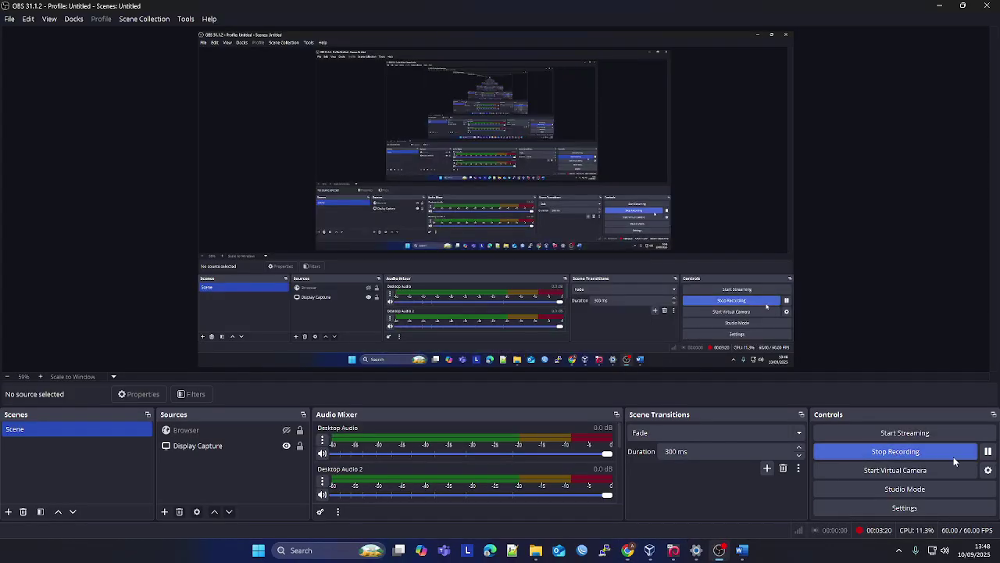
click(987, 455)
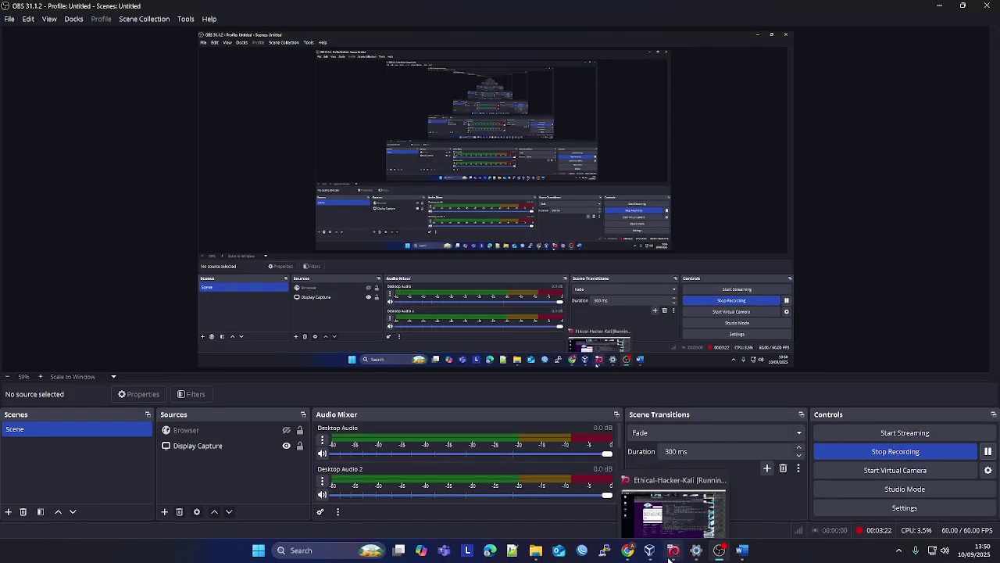
- Switch to the Kali virtual machine, copy the developer.mozilla.org X-Frame-Options link from the Nikto output and load it in a new Firefox tab
click(673, 550)
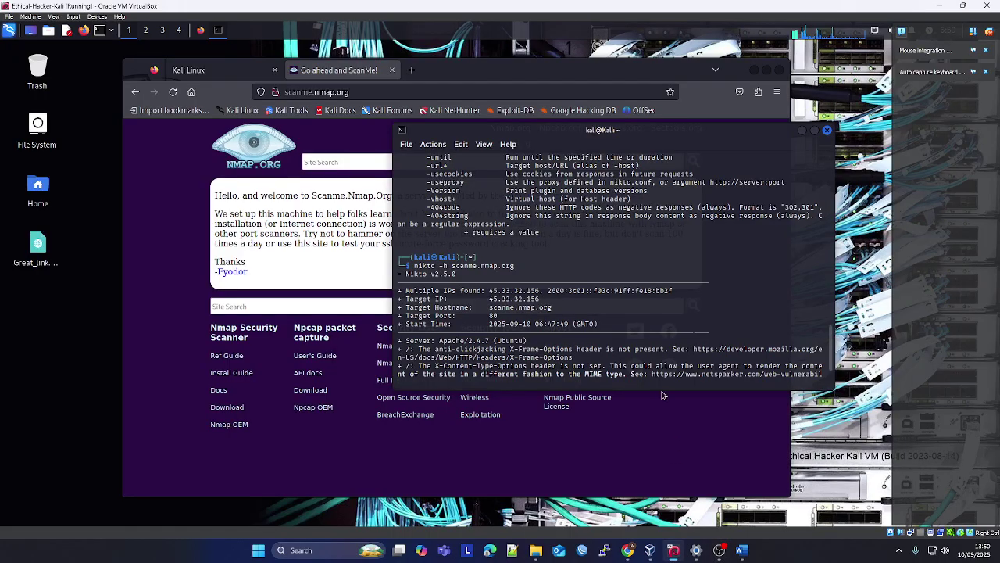
double_click(716, 348)
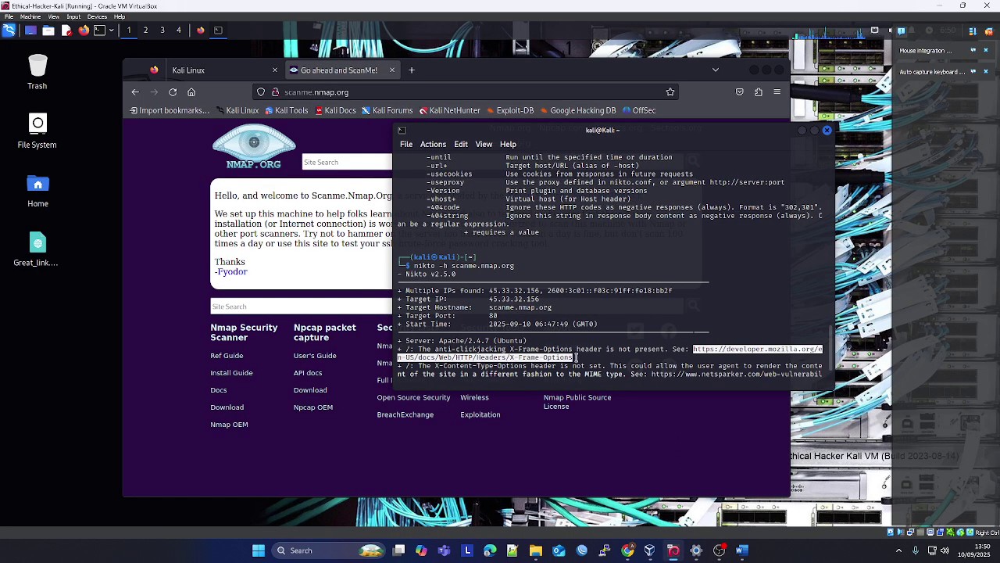
right_click(563, 357)
click(596, 181)
click(412, 71)
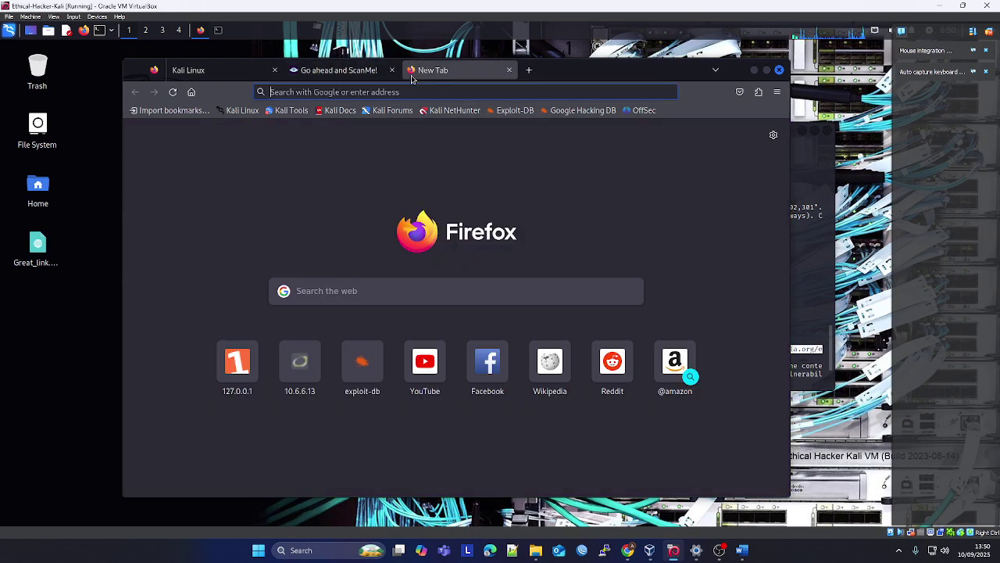
key(ctrl+v)
key(Return)
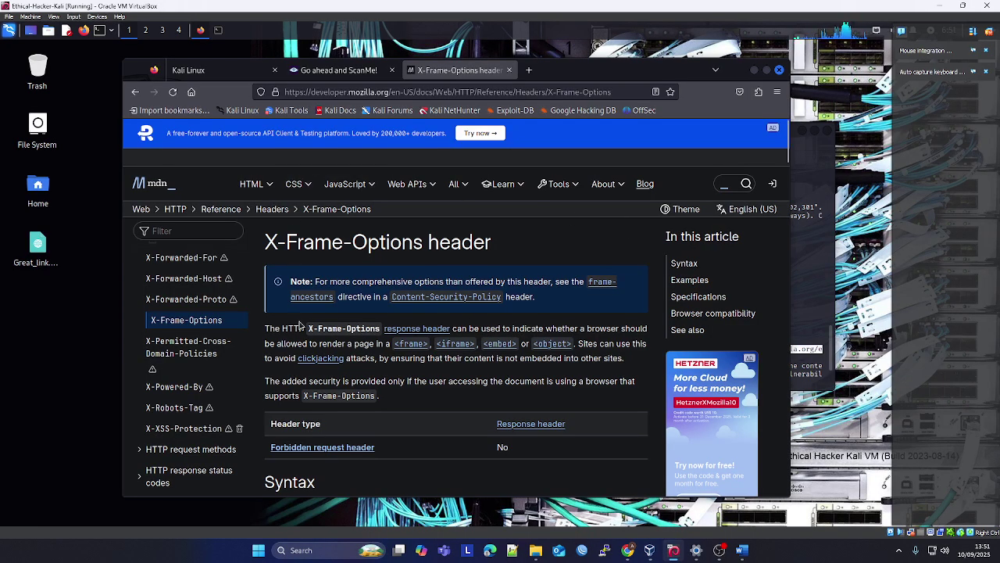
click(624, 553)
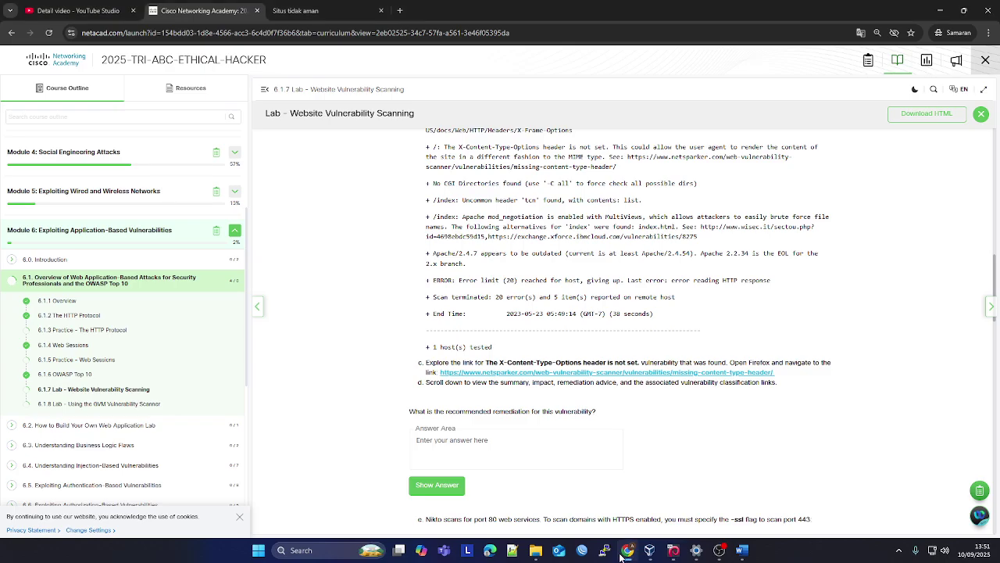
scroll(603, 440, down, 2)
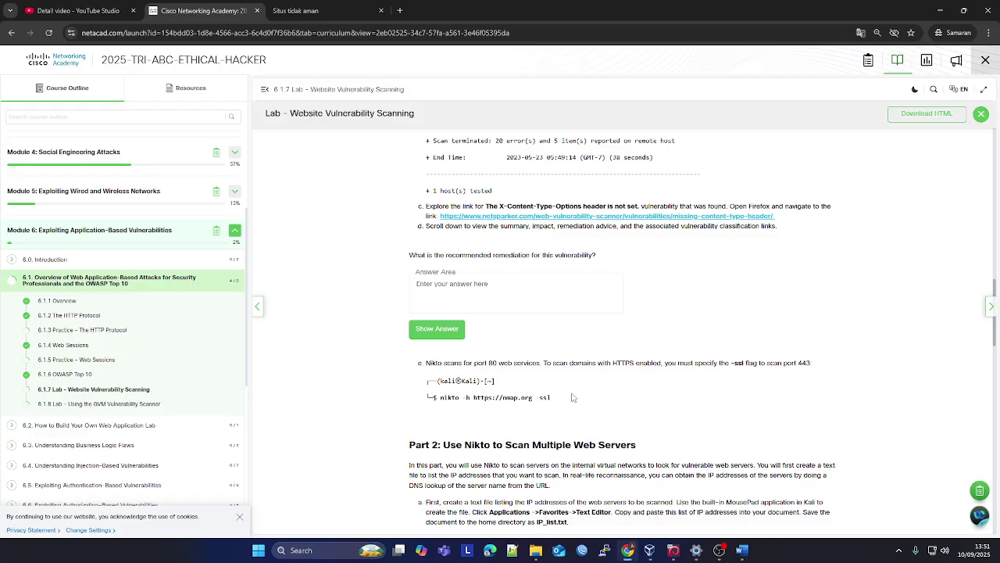
drag(551, 400, 440, 402)
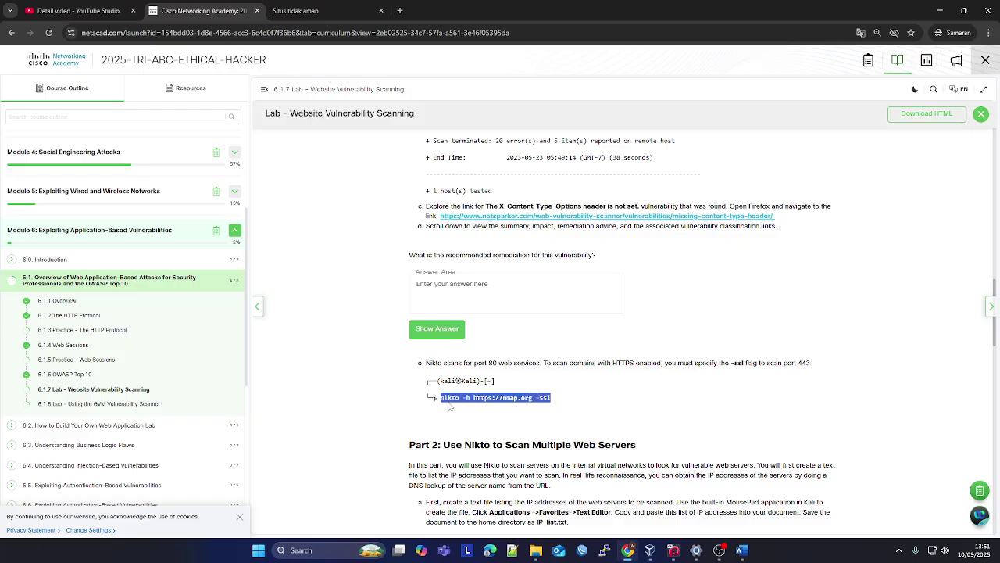
right_click(450, 405)
click(466, 401)
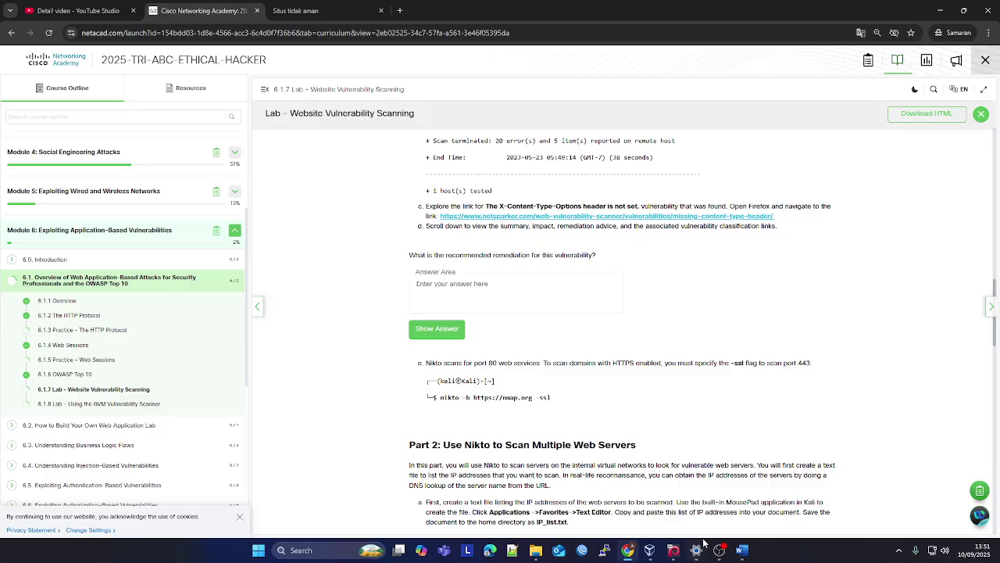
click(673, 550)
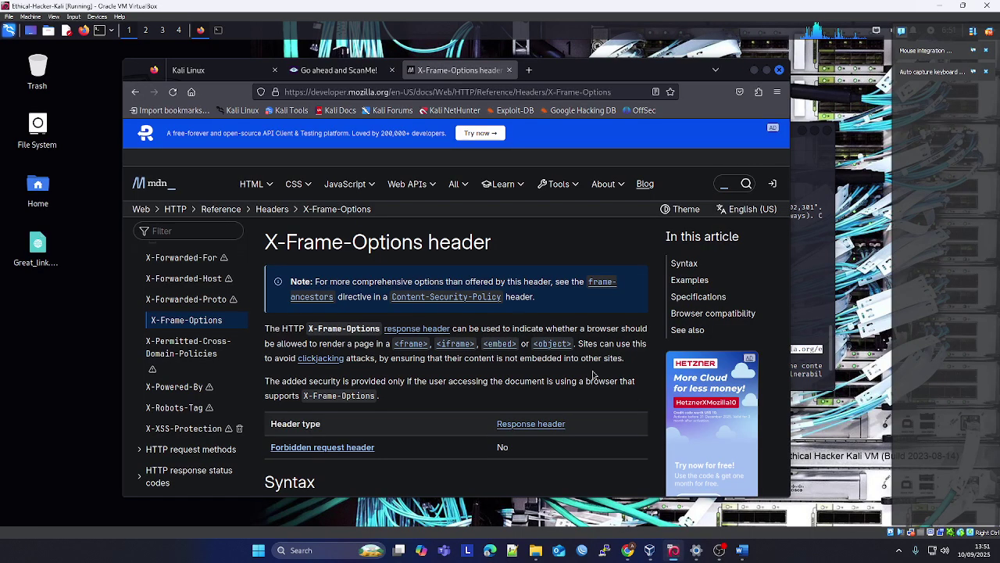
click(820, 218)
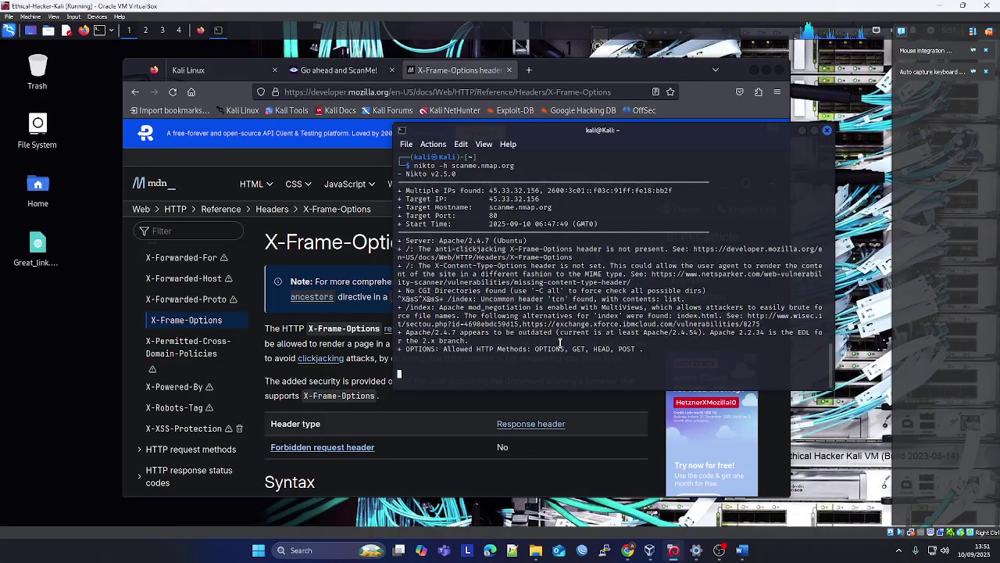
right_click(563, 161)
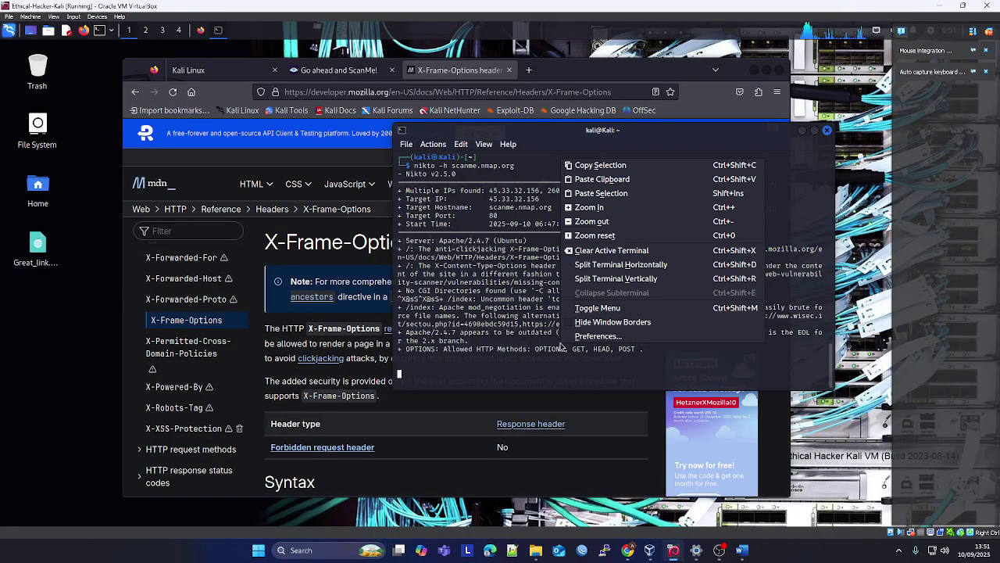
click(633, 196)
key(Return)
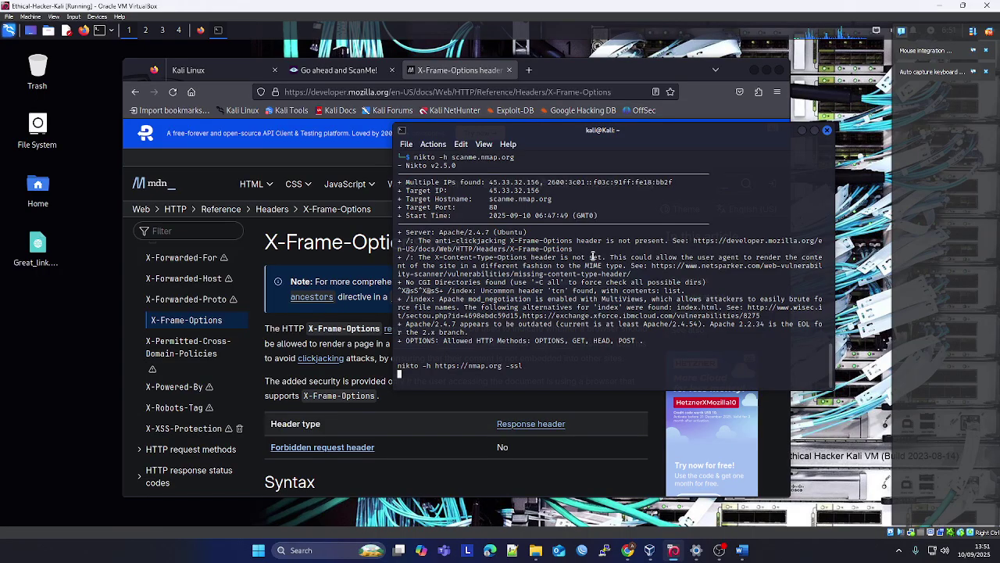
click(507, 417)
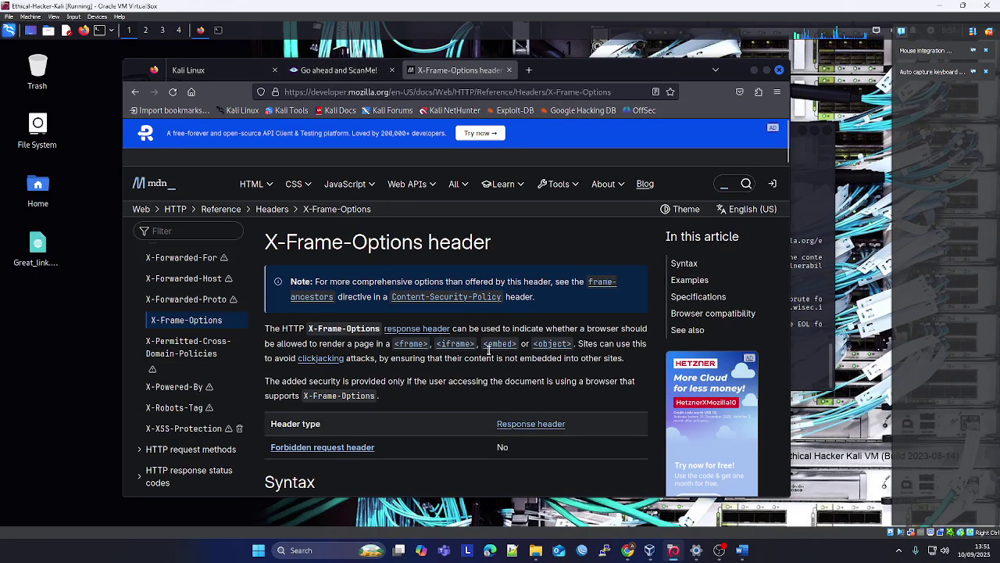
click(719, 550)
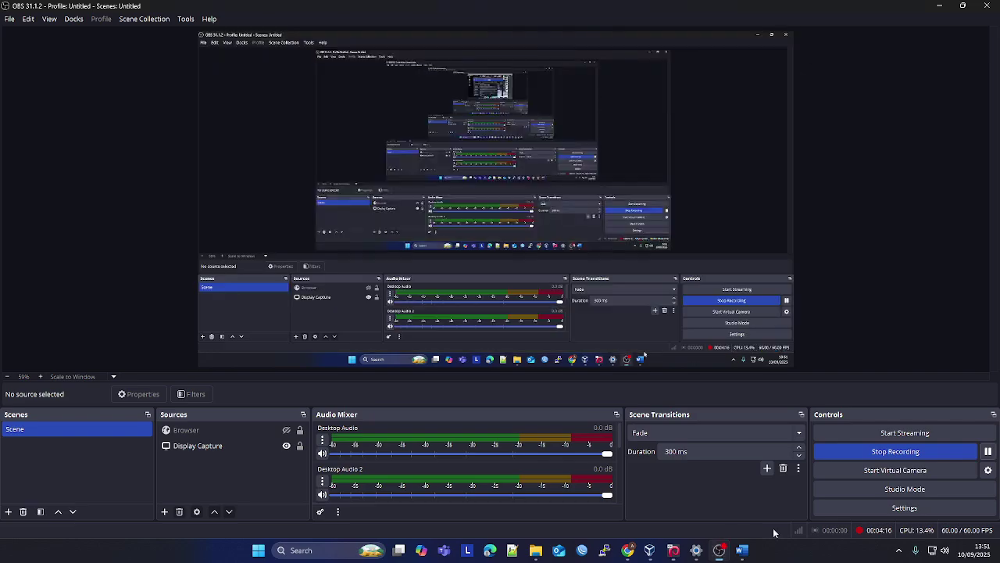
click(673, 550)
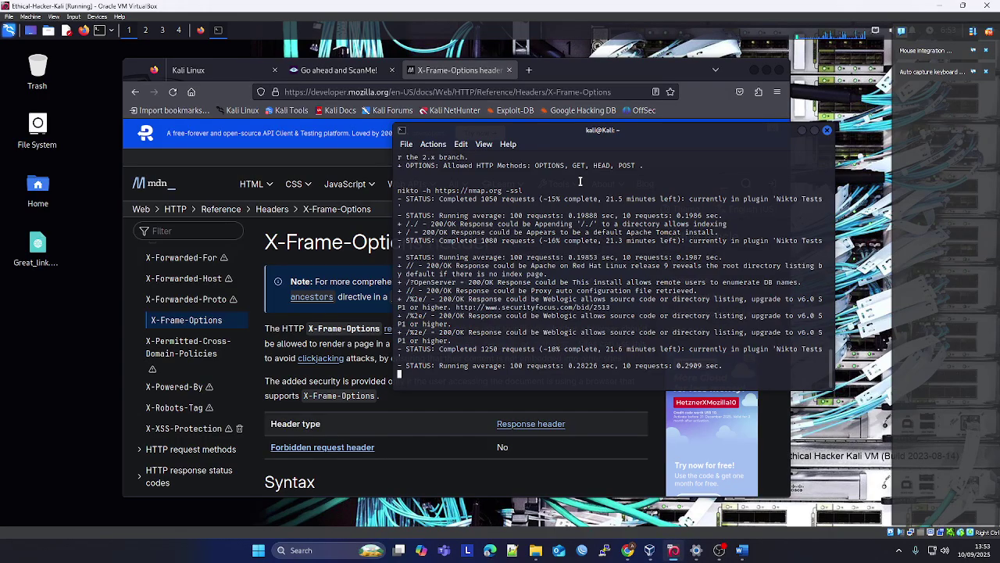
- Switch to Word and review the lab screenshots already placed under heading 6.1.7
click(742, 550)
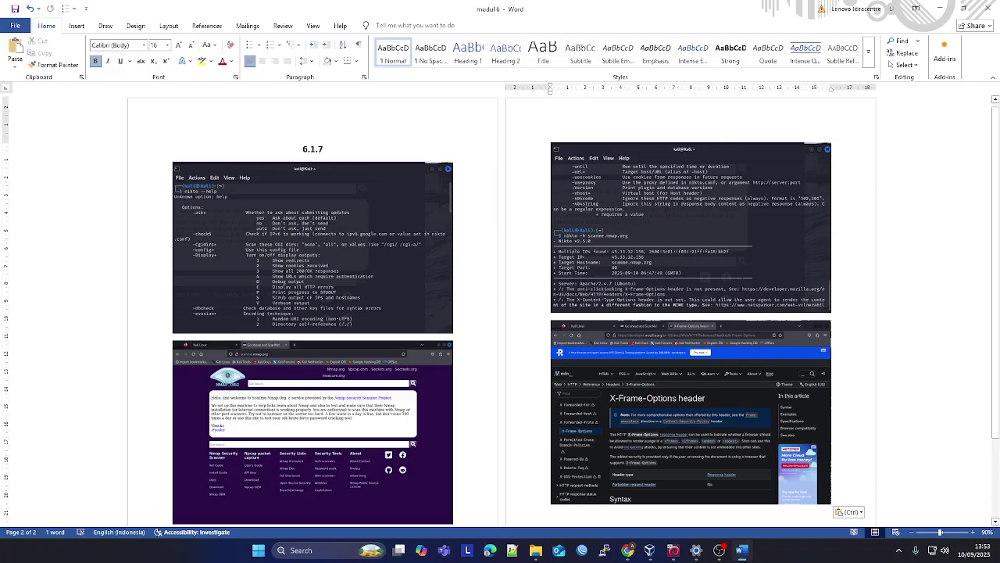
scroll(715, 471, down, 2)
scroll(712, 473, up, 2)
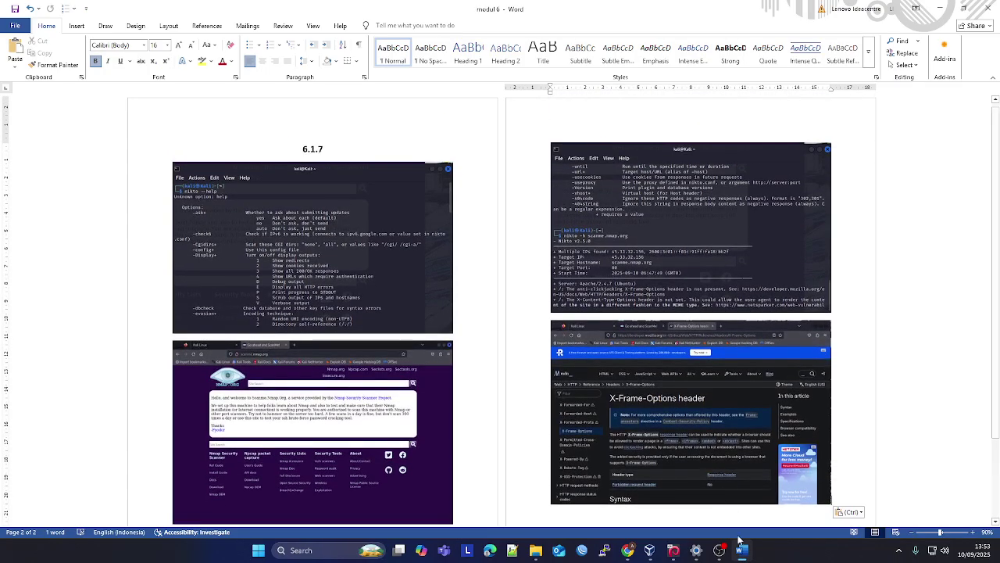
- Return to the Kali virtual machine and capture a screenshot of the terminal window with the Nikto scan output
click(672, 550)
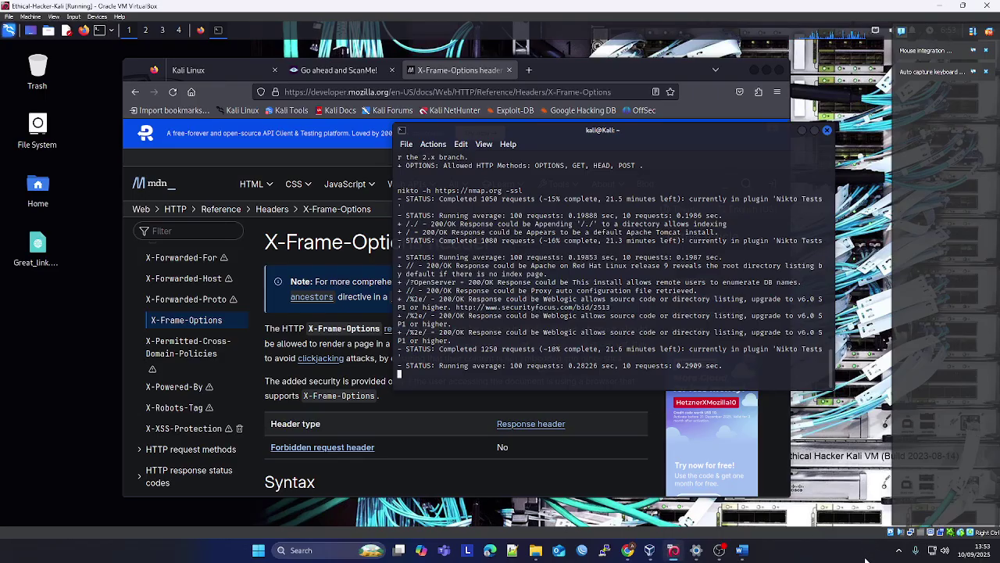
key(super)
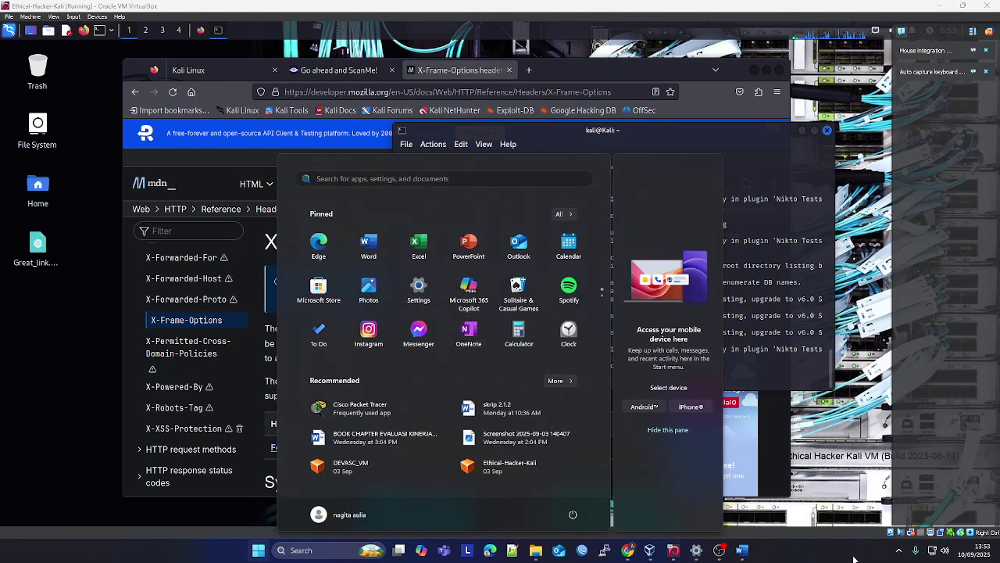
key(super)
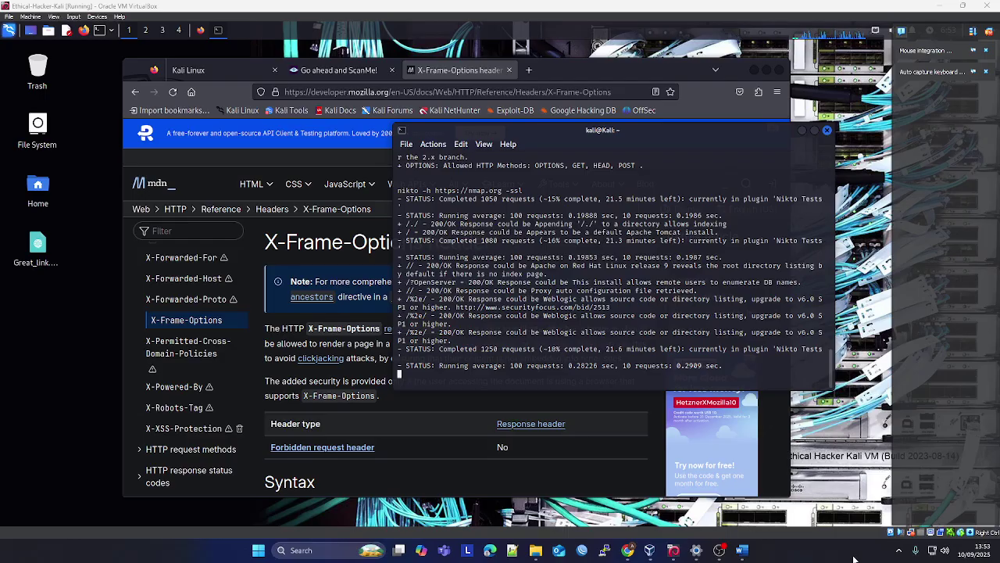
key(super+shift+s)
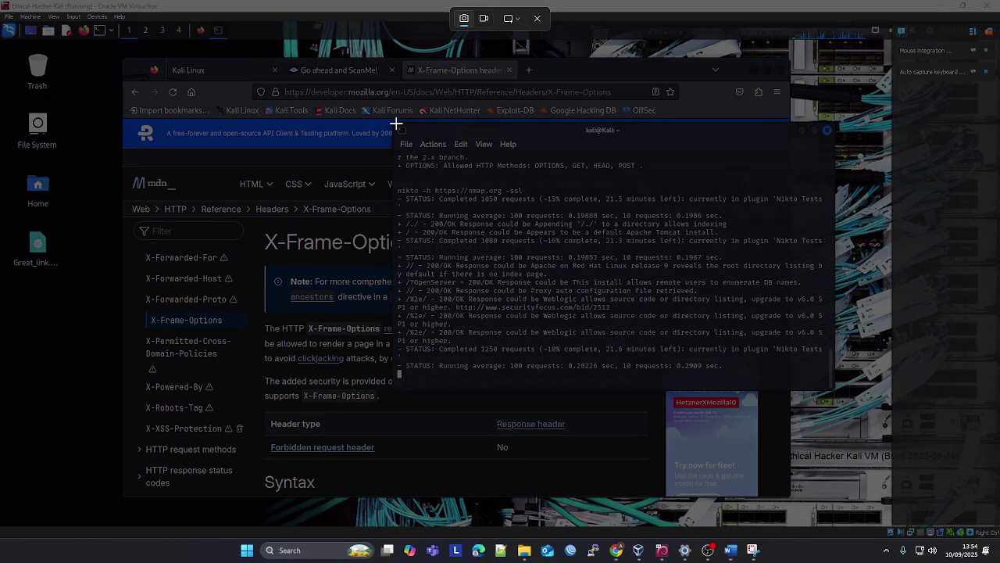
drag(396, 123, 835, 388)
- Switch to Word and paste the terminal screenshot below the X-Frame-Options header image
click(742, 550)
scroll(582, 451, down, 2)
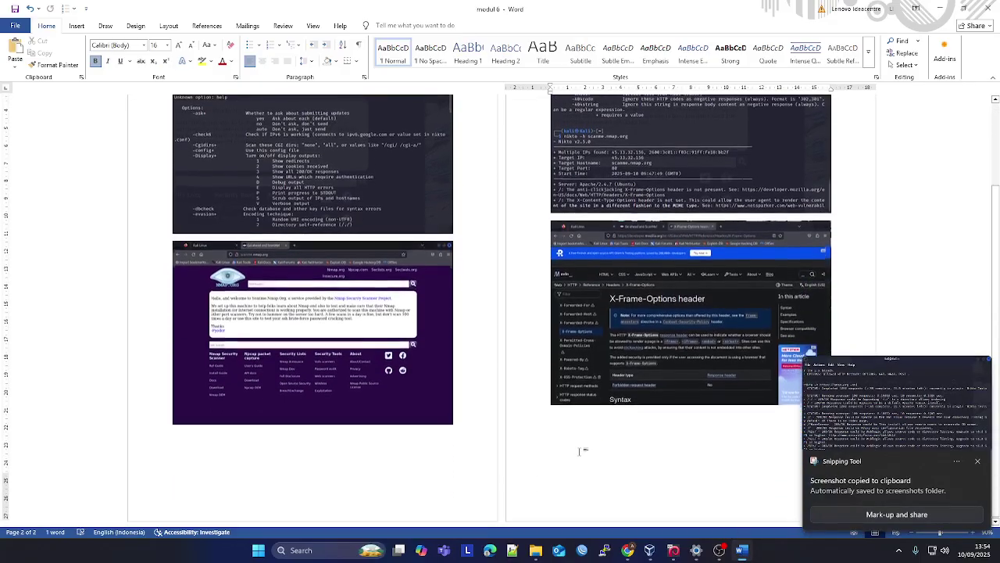
click(579, 423)
click(579, 421)
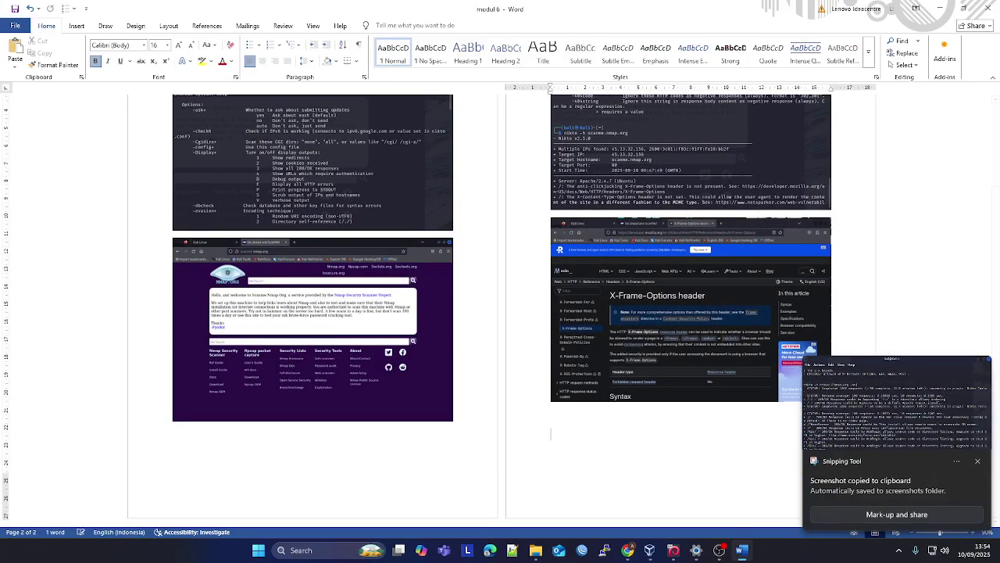
key(ctrl+v)
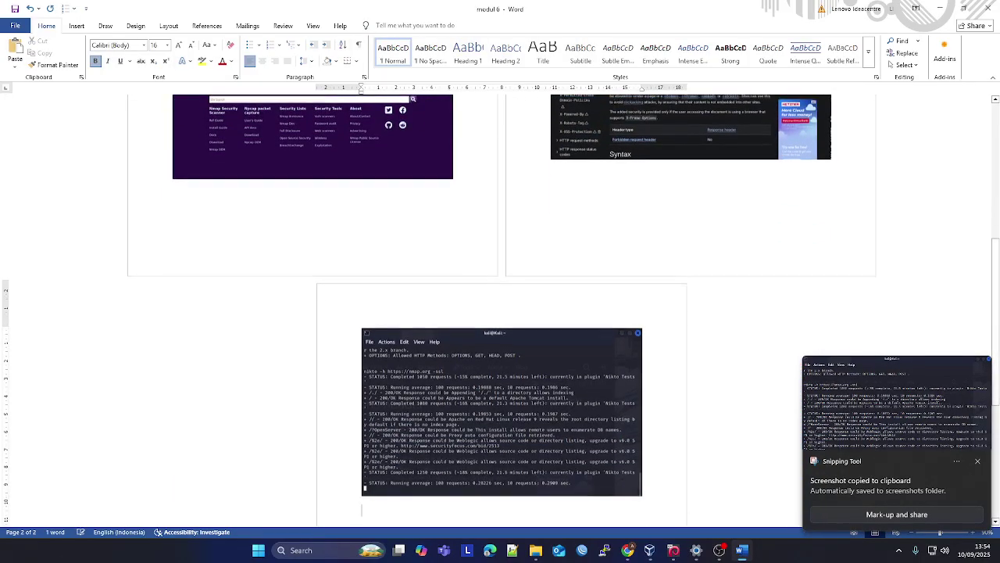
- Return to the lab page in Chrome and read the Part 2 instructions for creating IP_list.txt and scanning multiple servers
click(673, 550)
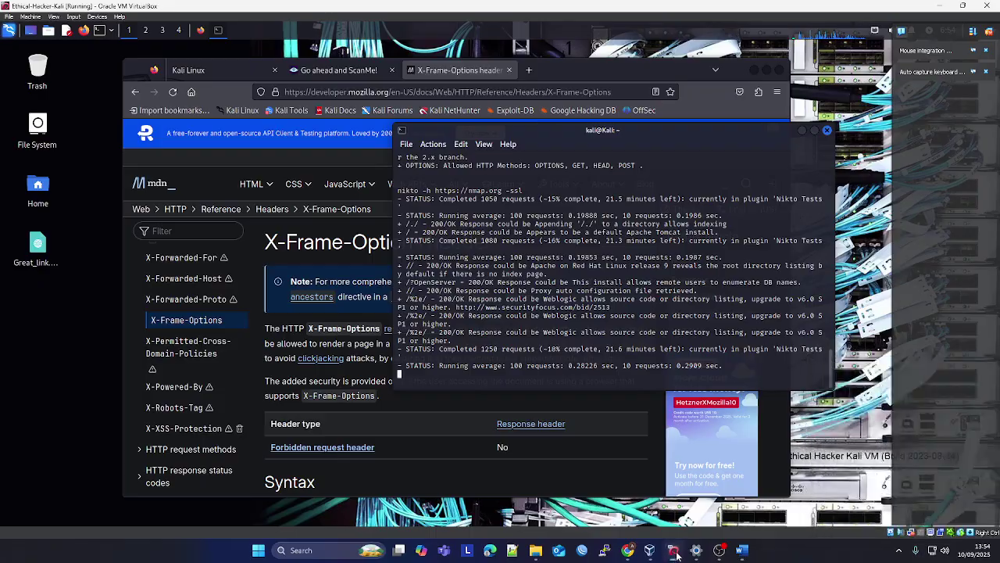
click(627, 550)
scroll(557, 301, down, 6)
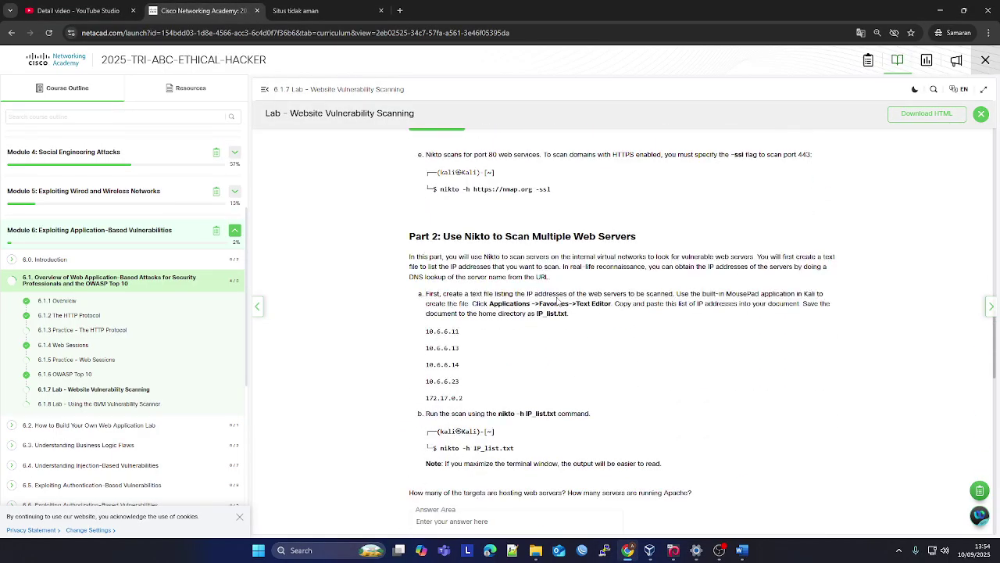
scroll(557, 301, up, 1)
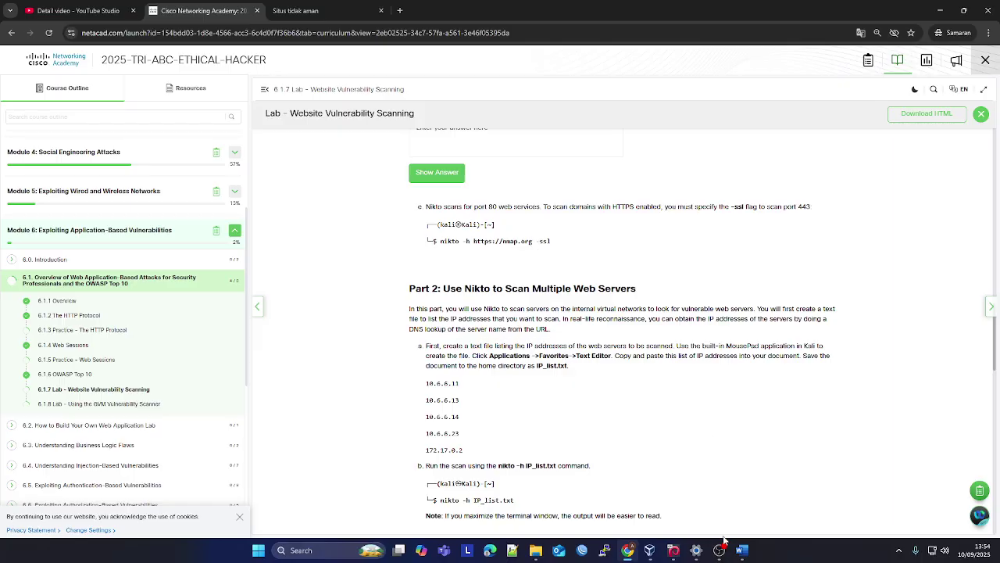
- Switch to the Kali virtual machine, search its applications for "tex" and open Text Editor
click(724, 500)
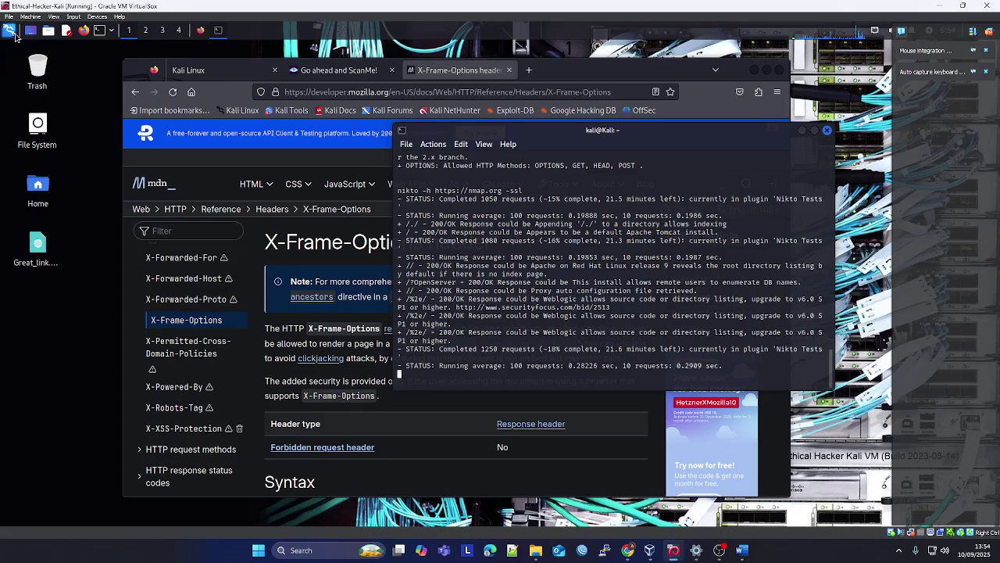
click(15, 34)
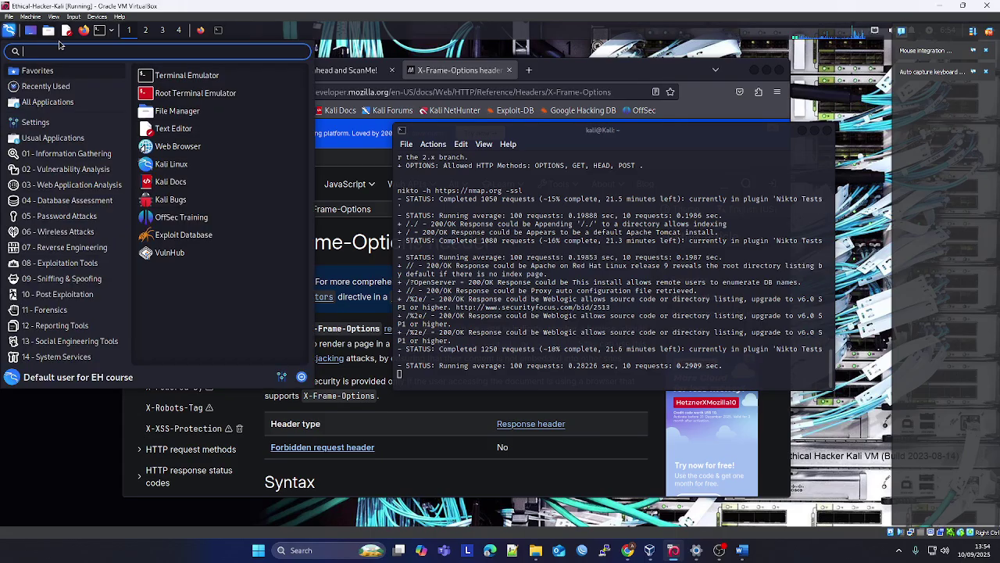
click(48, 101)
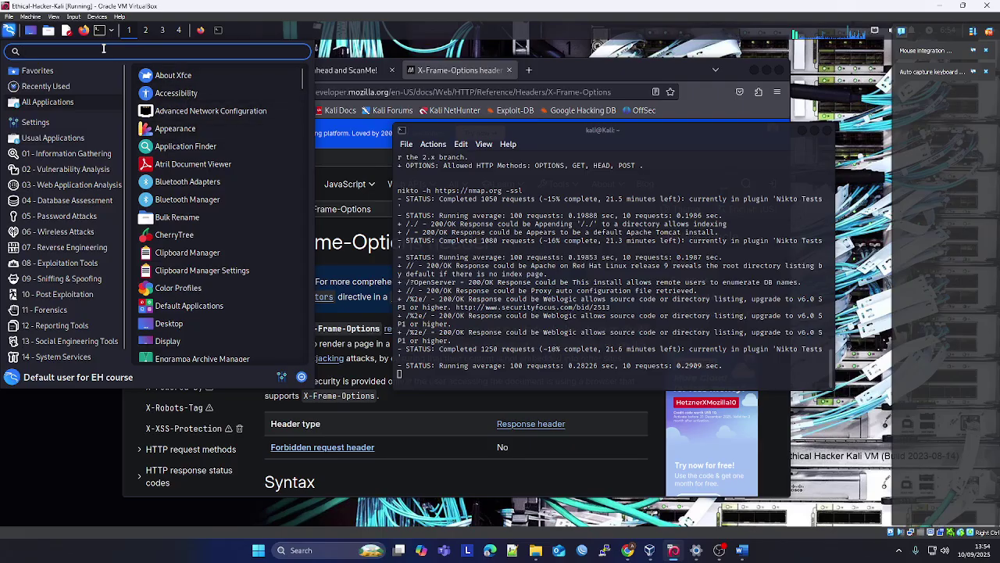
text(tex)
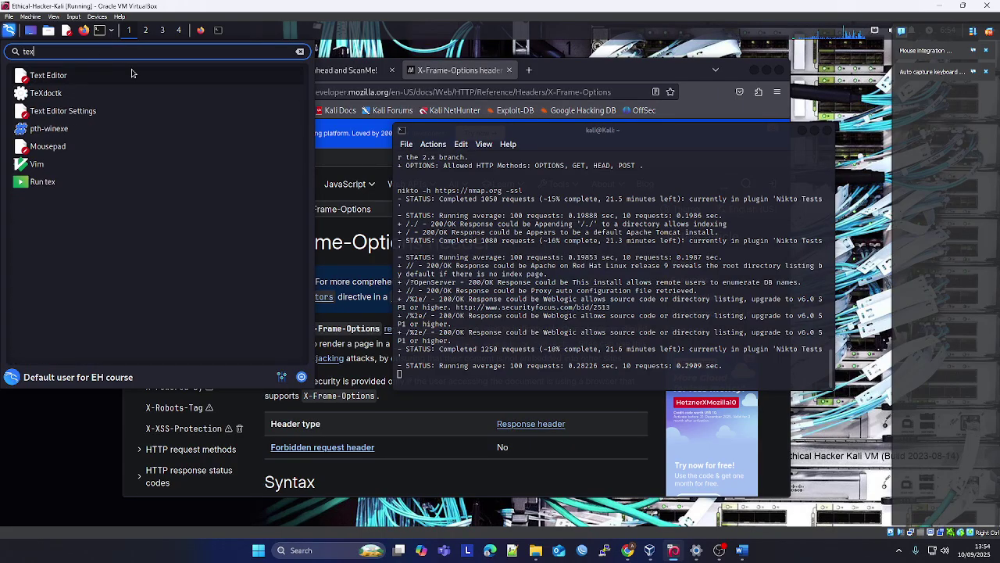
click(134, 81)
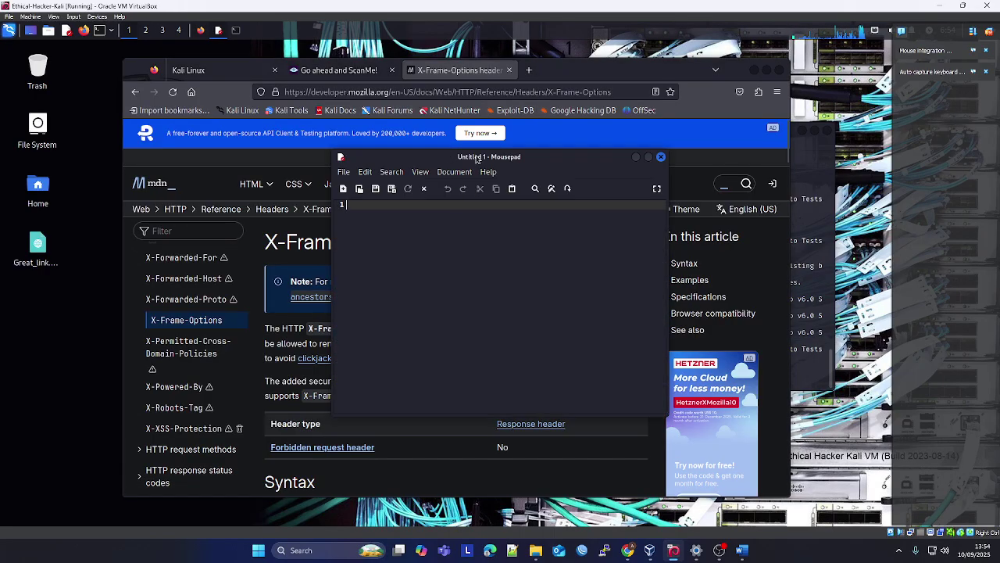
- Rearrange the Kali windows so the blank Mousepad document sits in front of the terminal and the browser
drag(484, 156, 577, 149)
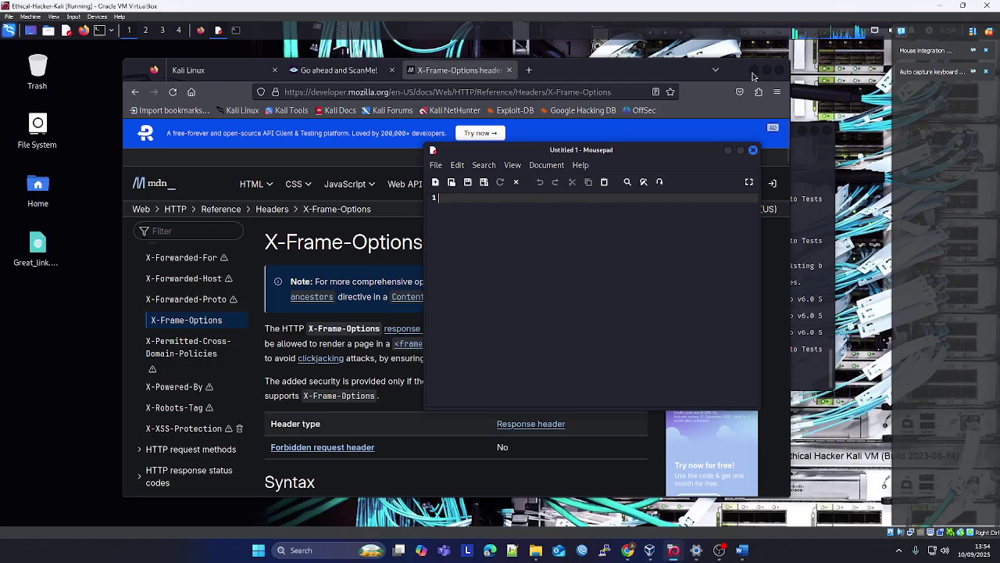
click(679, 82)
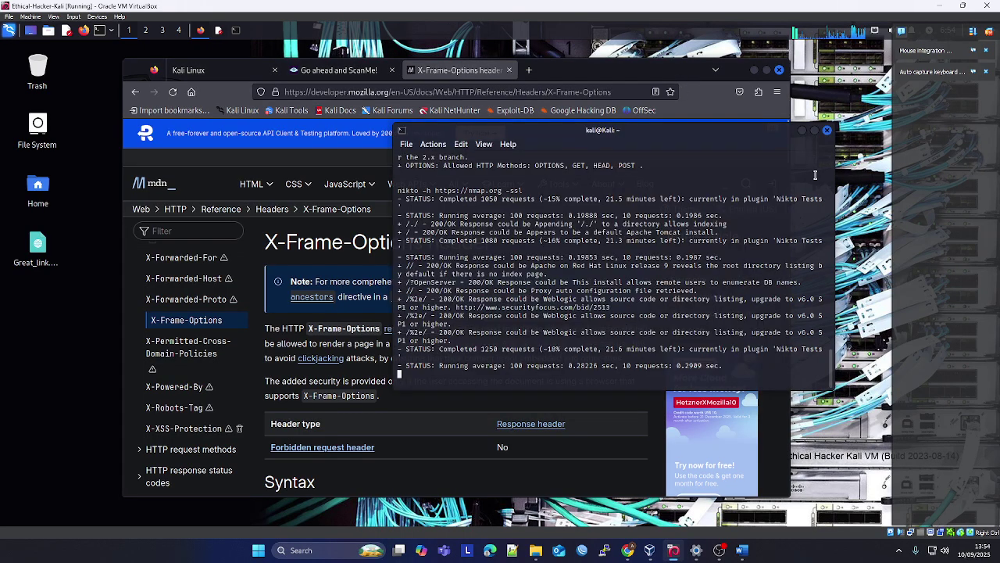
click(235, 29)
click(218, 30)
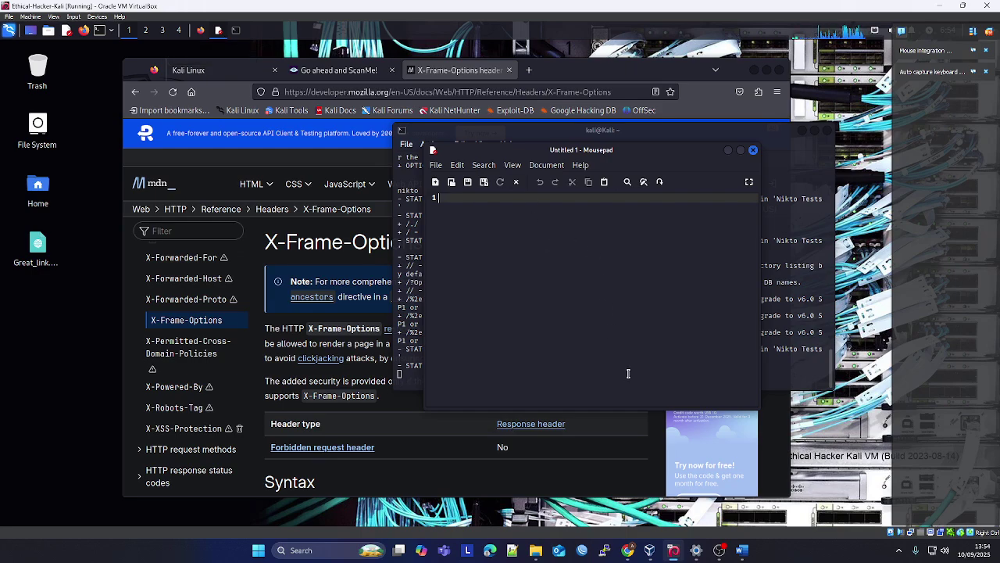
- Switch to the lab page in Chrome and copy the Part 2 list of five IP addresses, 10.6.6.11 through 172.17.0.2
click(624, 552)
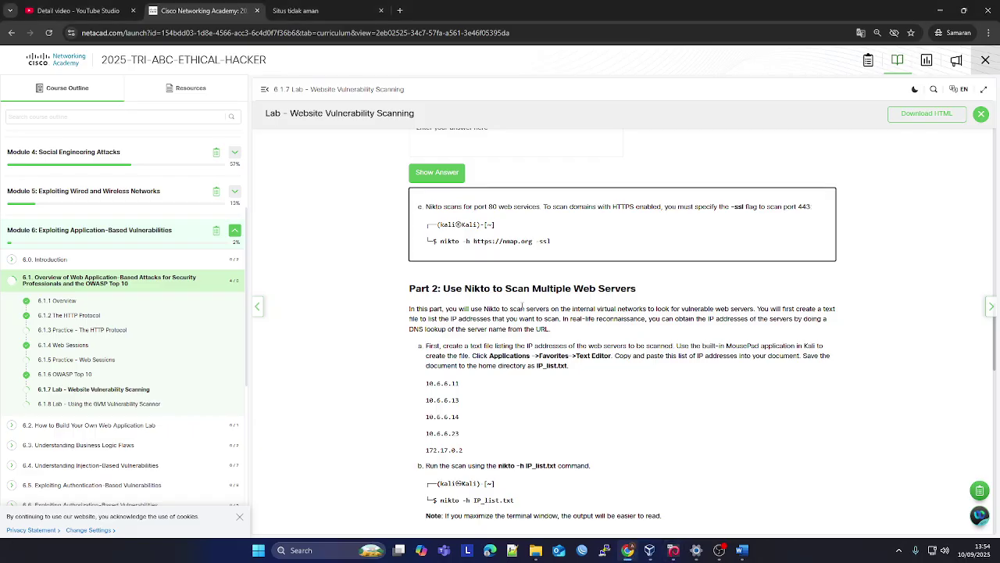
scroll(522, 306, down, 2)
drag(471, 351, 420, 289)
key(super+c)
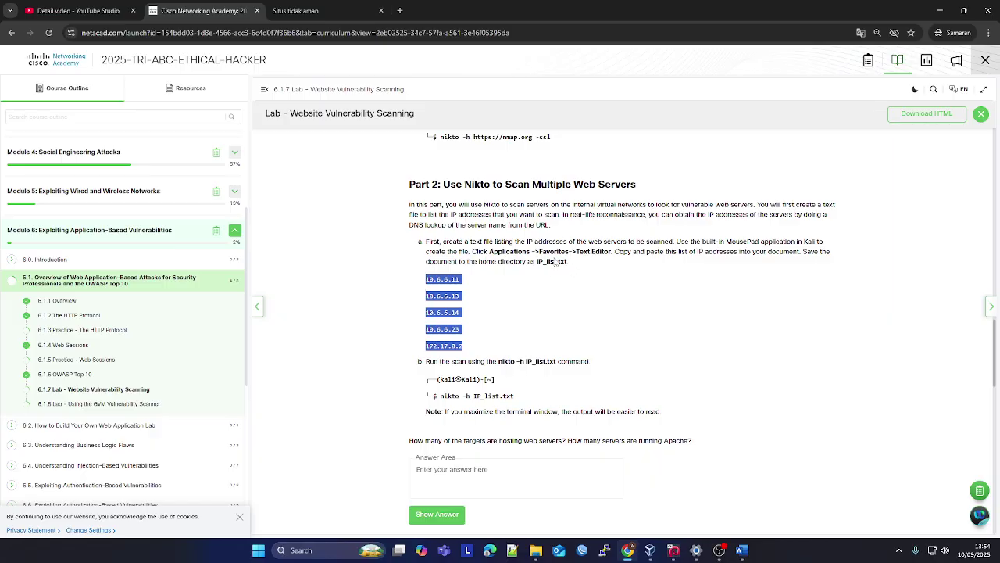
click(553, 267)
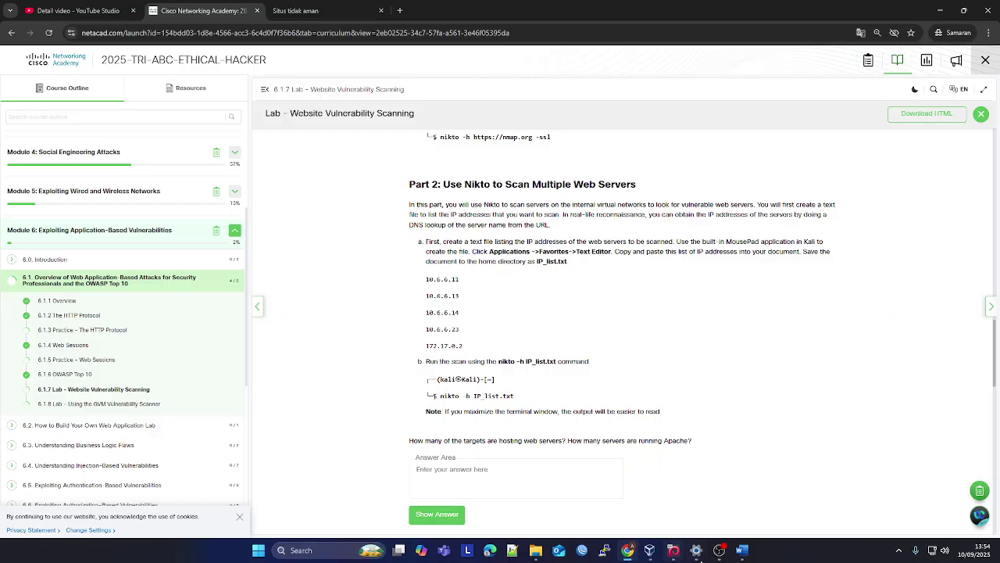
- Return to the Kali virtual machine and paste the copied IP address list into the blank Mousepad document
click(742, 551)
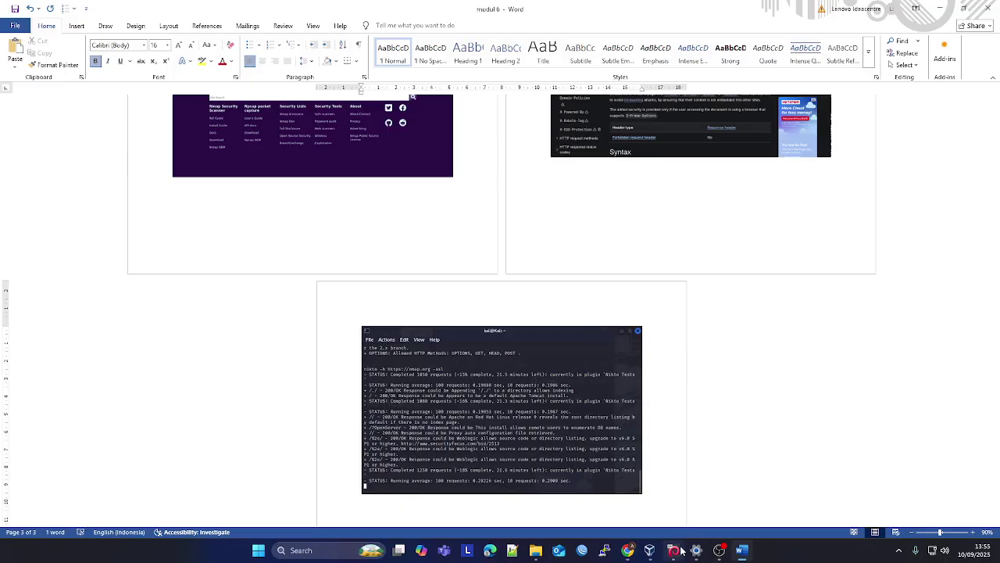
click(697, 548)
right_click(547, 267)
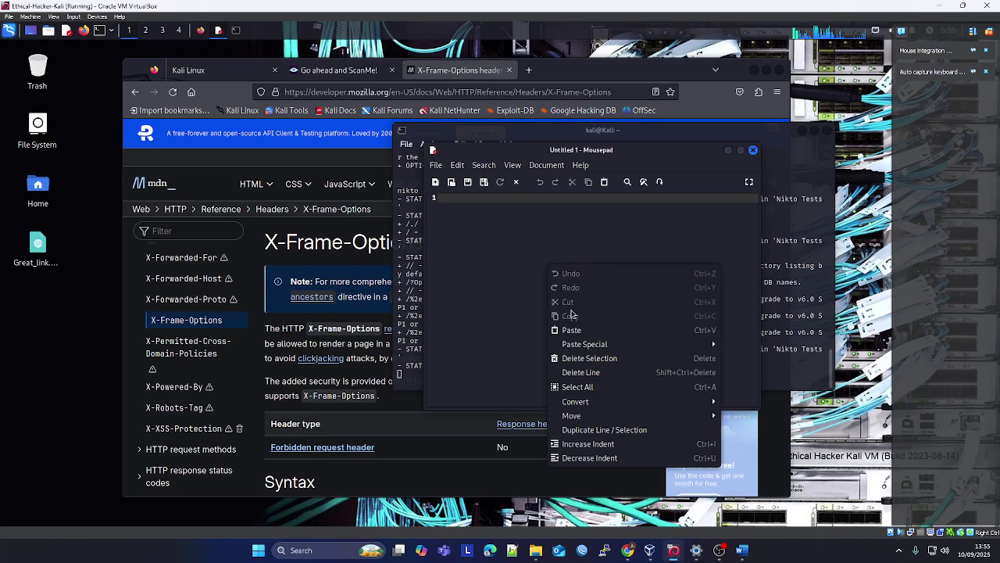
click(569, 332)
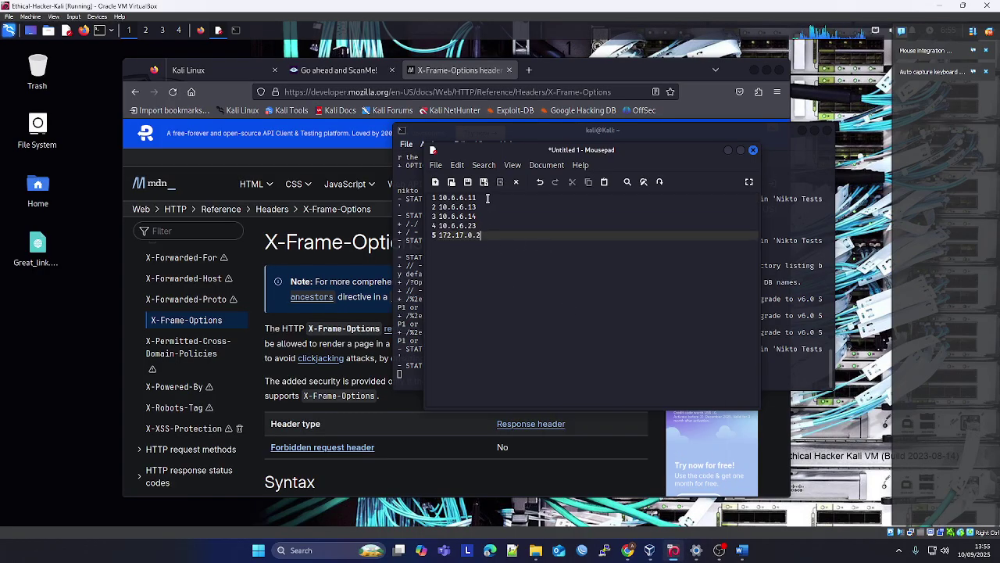
click(437, 164)
click(463, 250)
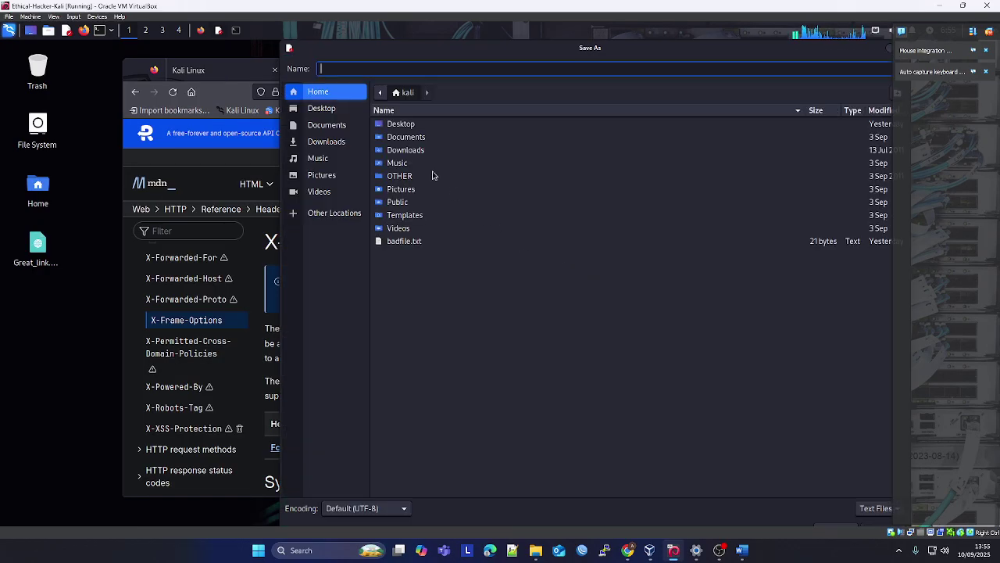
click(628, 556)
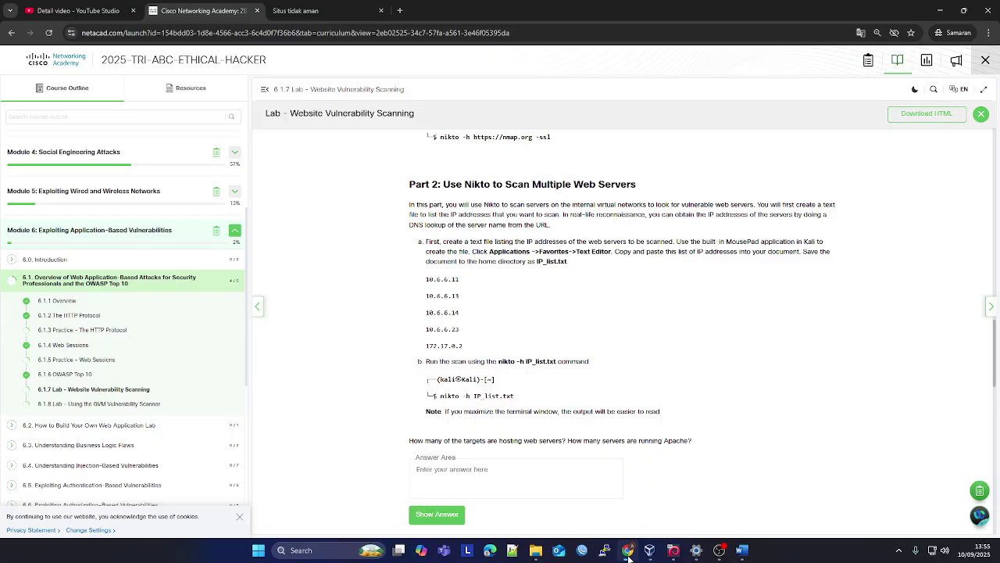
click(627, 556)
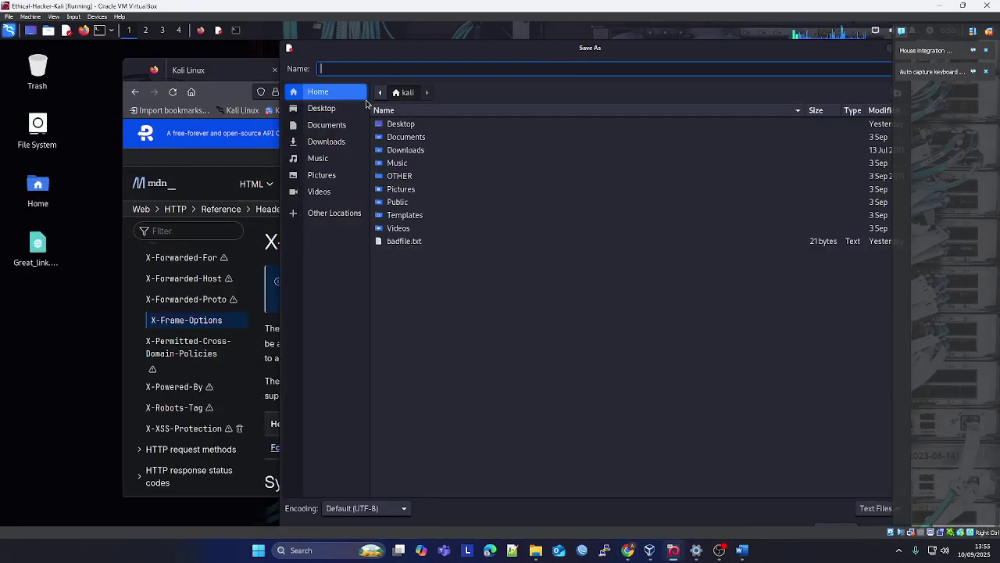
click(412, 139)
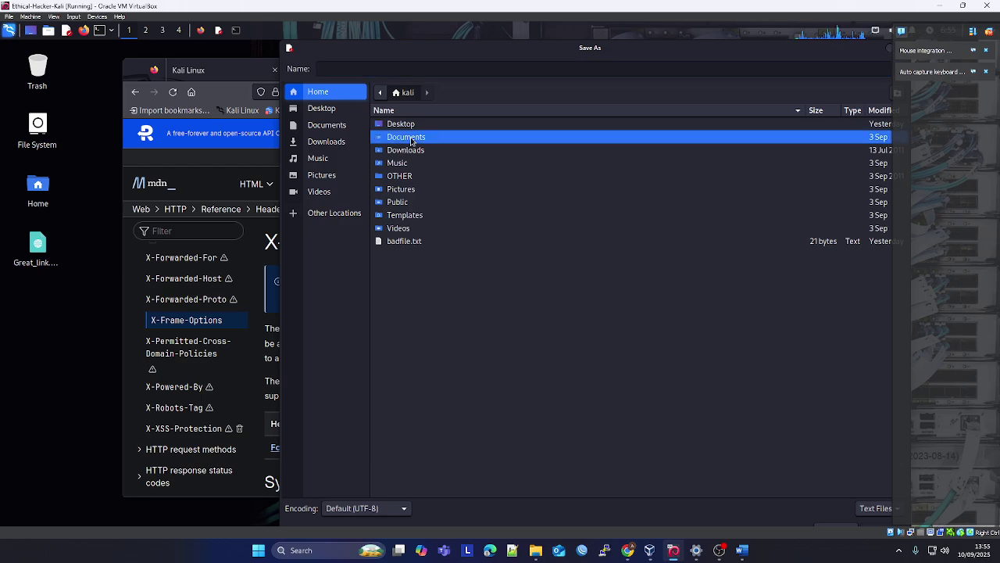
double_click(411, 139)
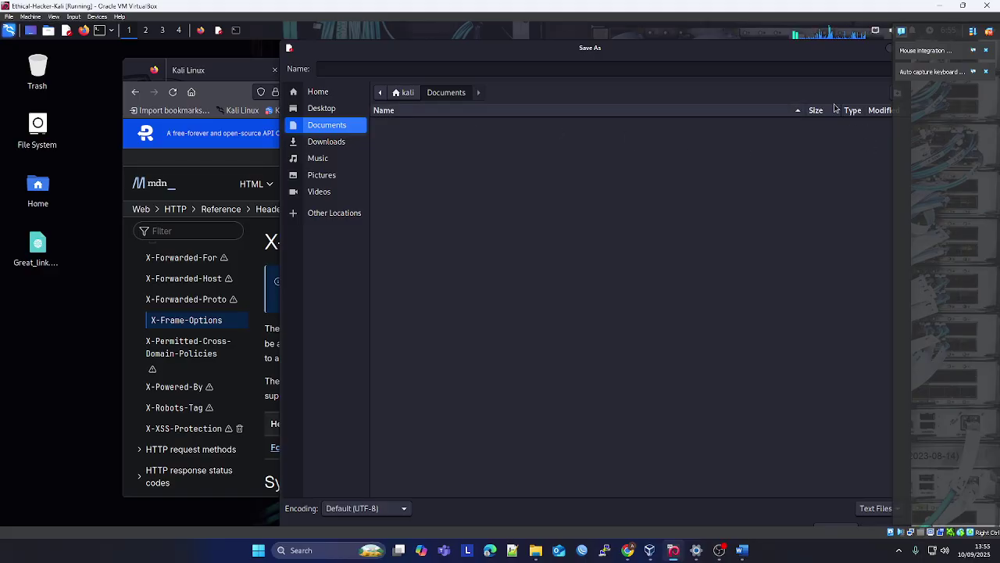
click(798, 111)
text(hjuh)
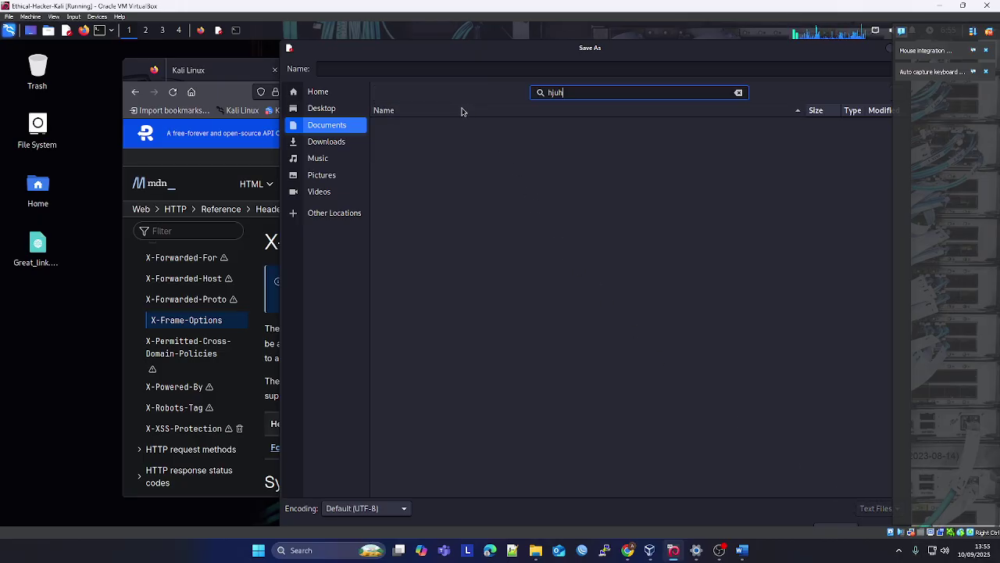
key(BackSpace)
key(BackSpace)
key(BackSpace)
key(BackSpace)
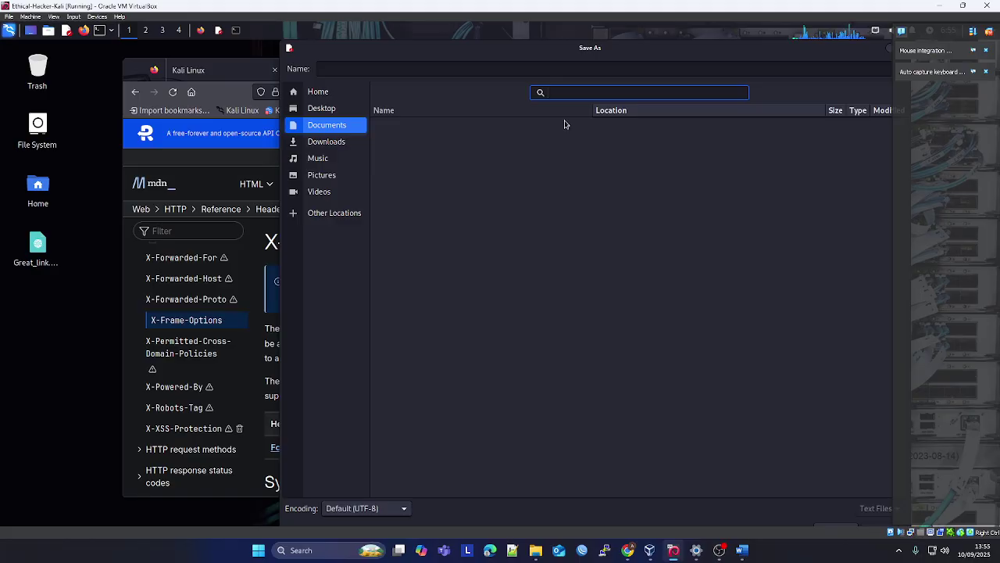
text(IP)
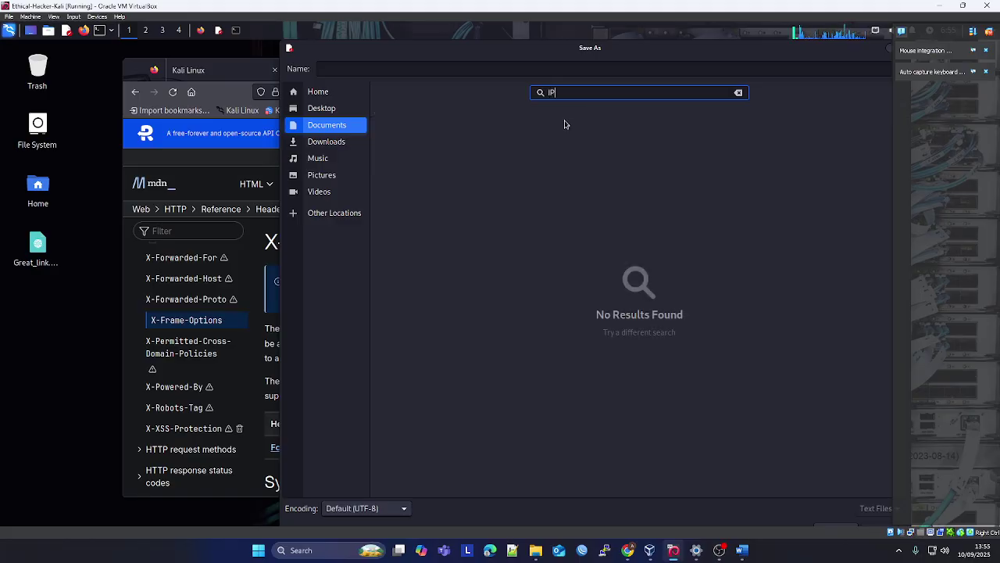
text(_list)
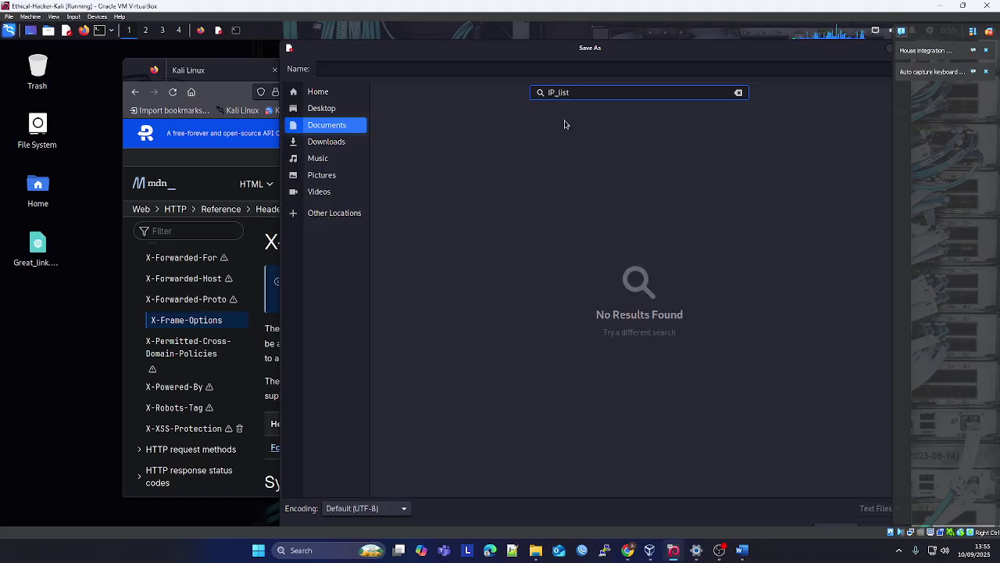
text(.txt)
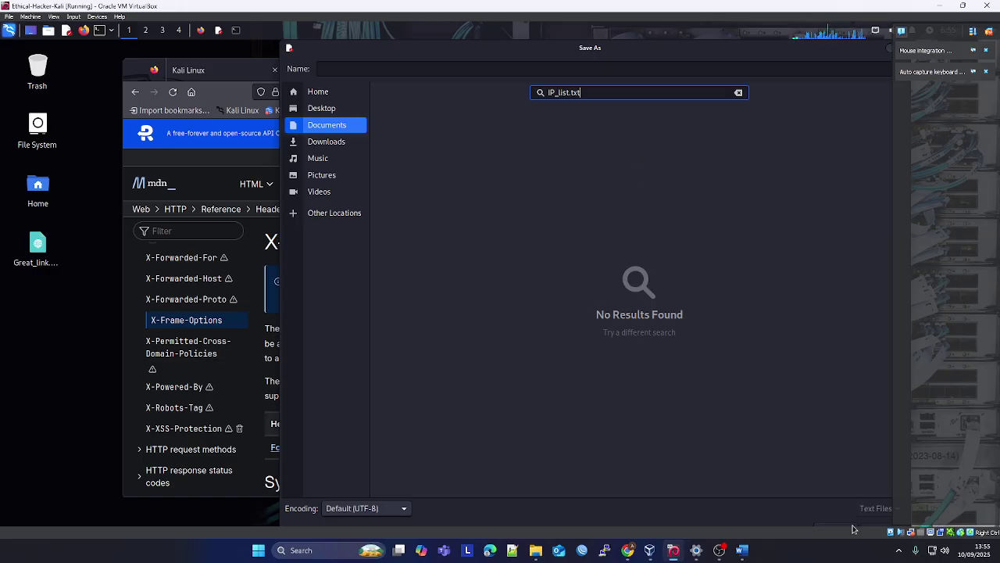
key(Escape)
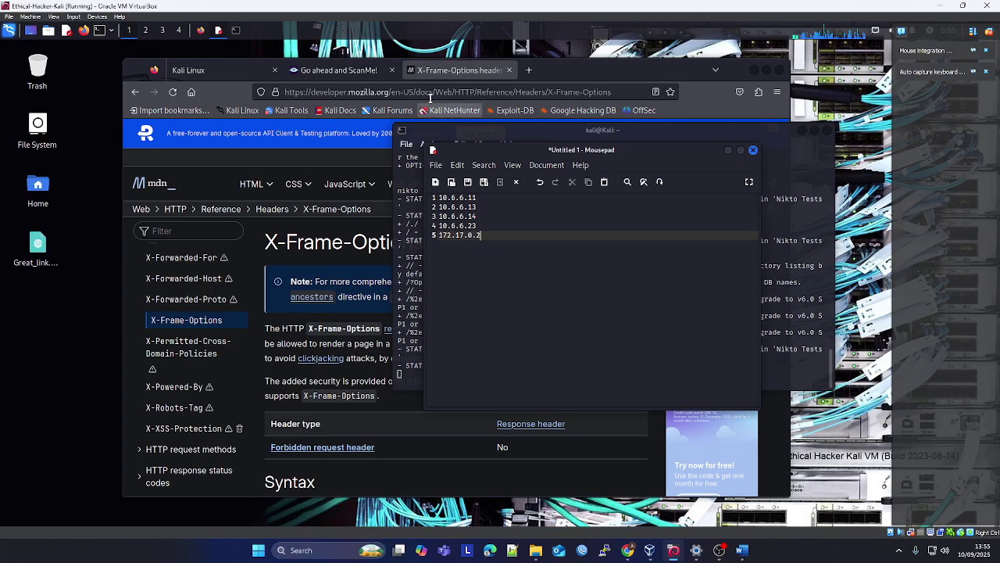
- Save the Mousepad document in the kali home directory as IP_list.txt
click(437, 165)
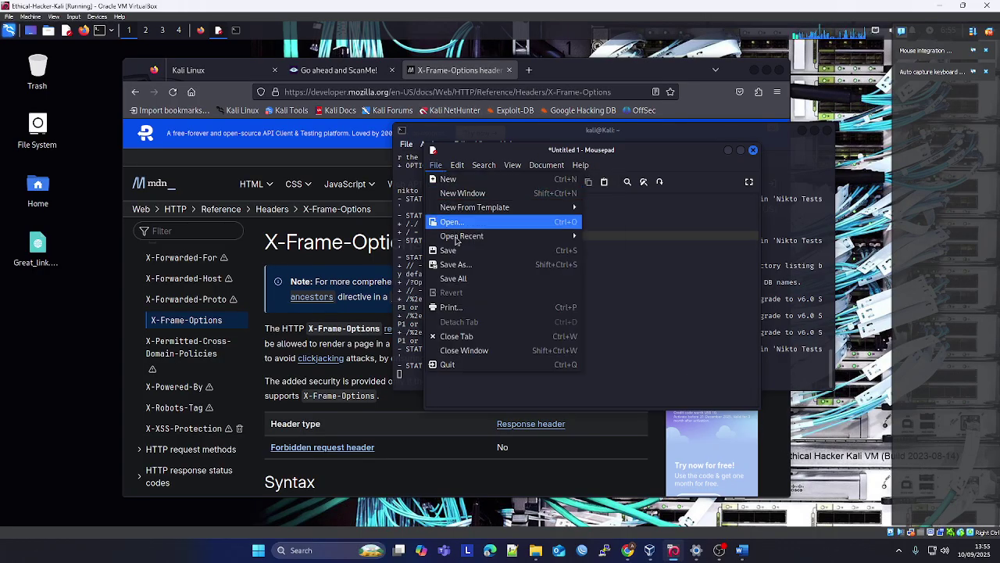
click(462, 263)
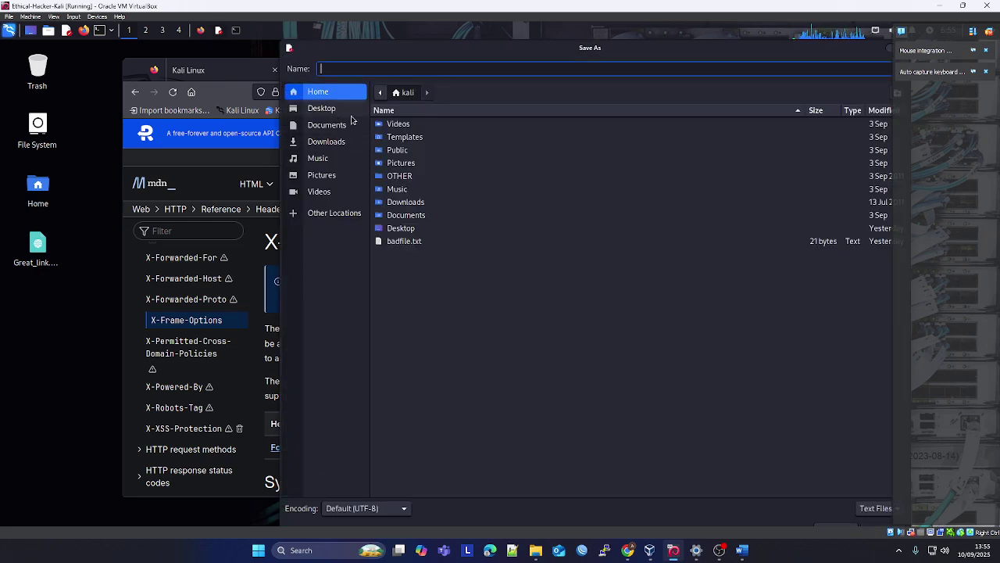
text(IP_li)
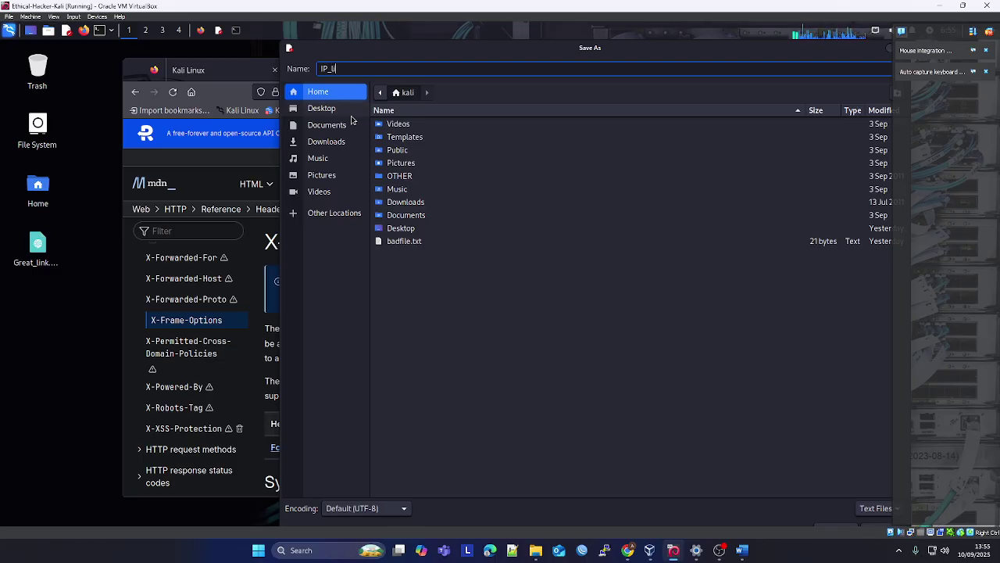
text(st.txt)
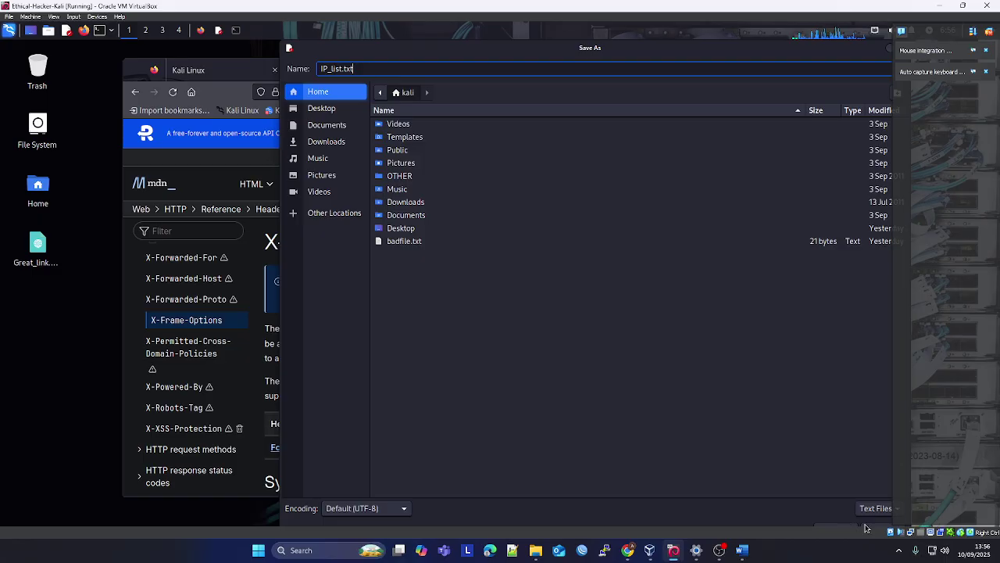
key(Return)
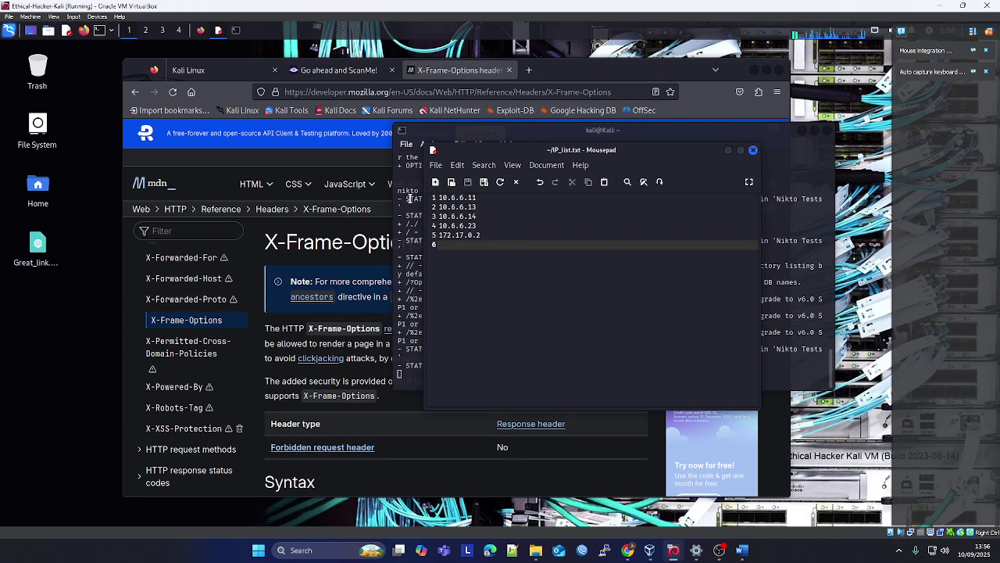
click(434, 166)
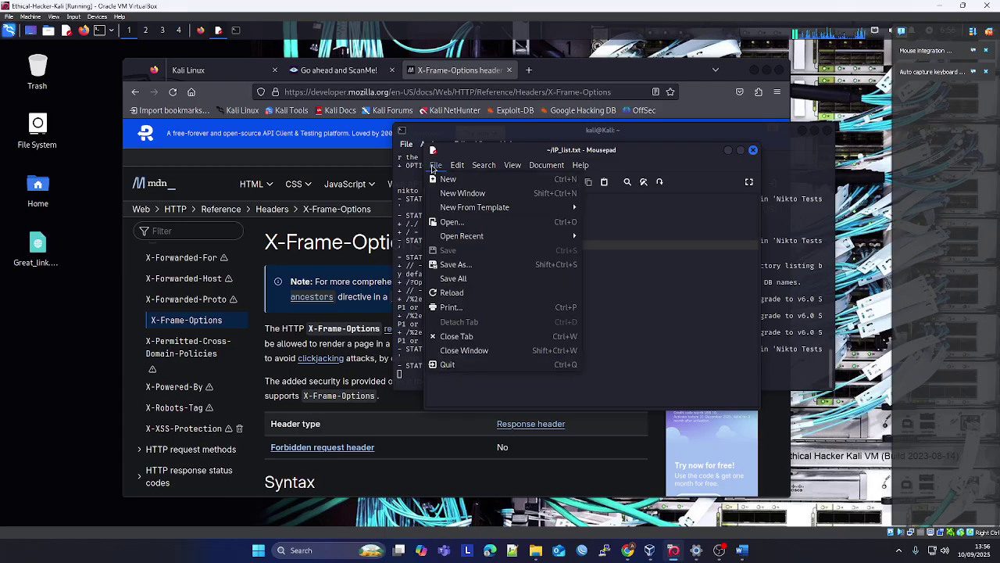
click(475, 266)
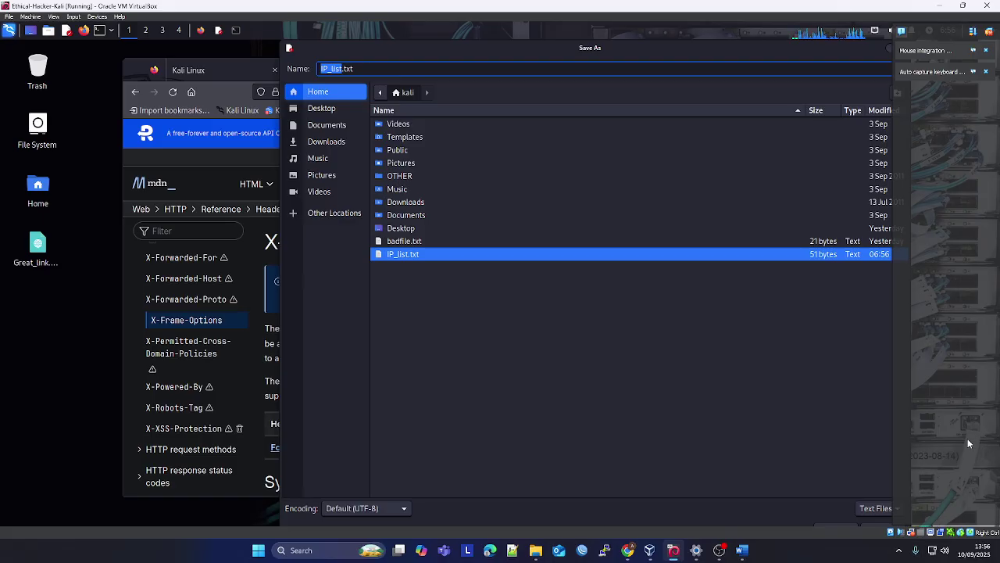
click(843, 528)
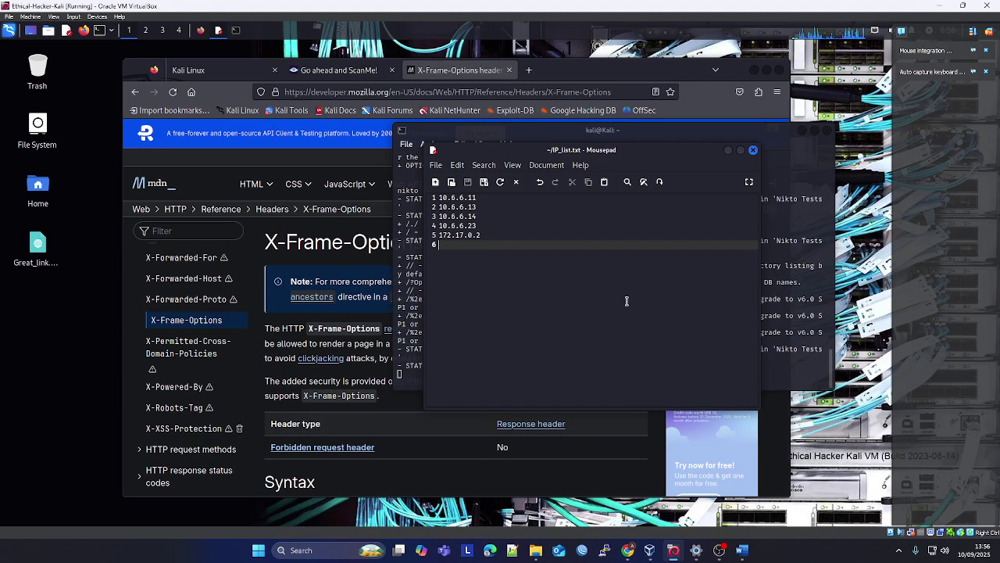
text(S)
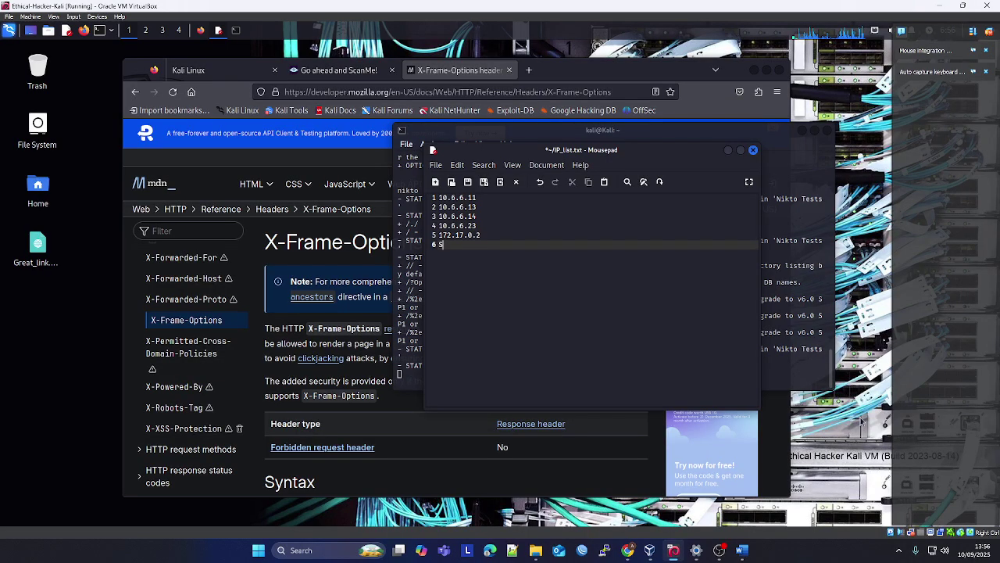
key(ctrl+z)
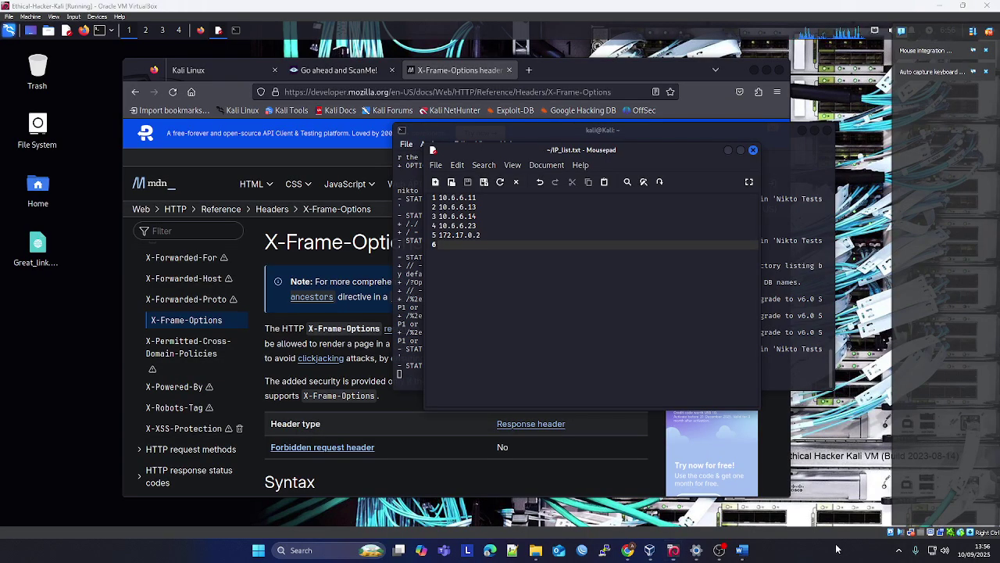
- Capture a screenshot of the Mousepad window with IP_list.txt and paste it into the Word document below the terminal screenshot
key(super+shift+s)
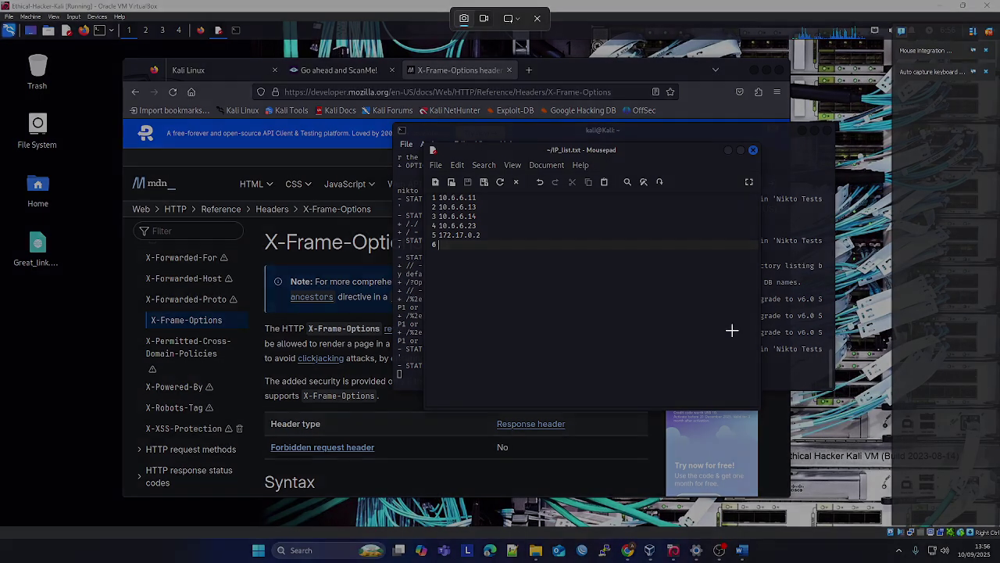
drag(430, 144, 762, 410)
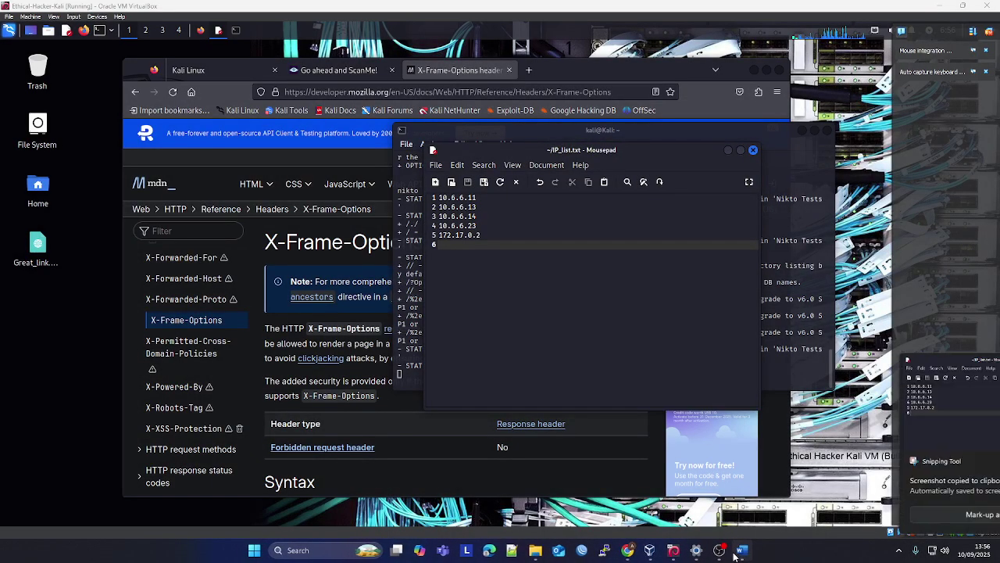
click(730, 550)
scroll(478, 432, down, 2)
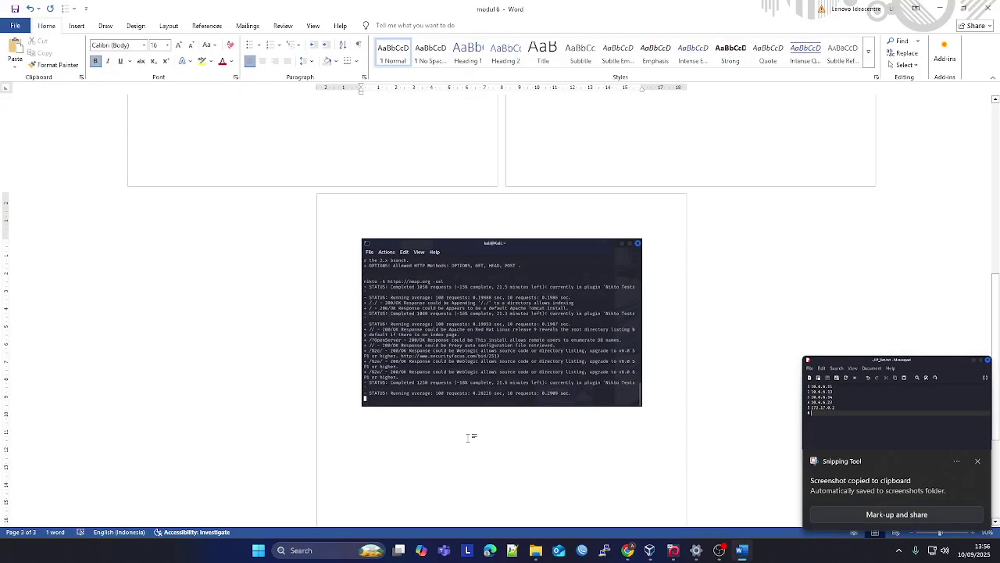
key(ctrl+v)
key(Return)
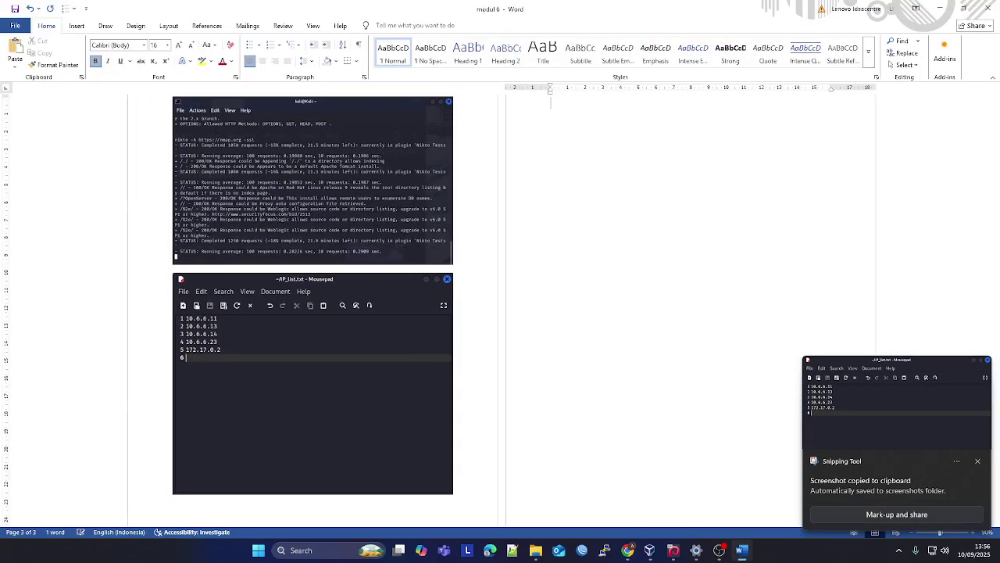
- Switch to the lab page in Chrome and copy the Part 2 command nikto -h IP_list.txt
click(674, 550)
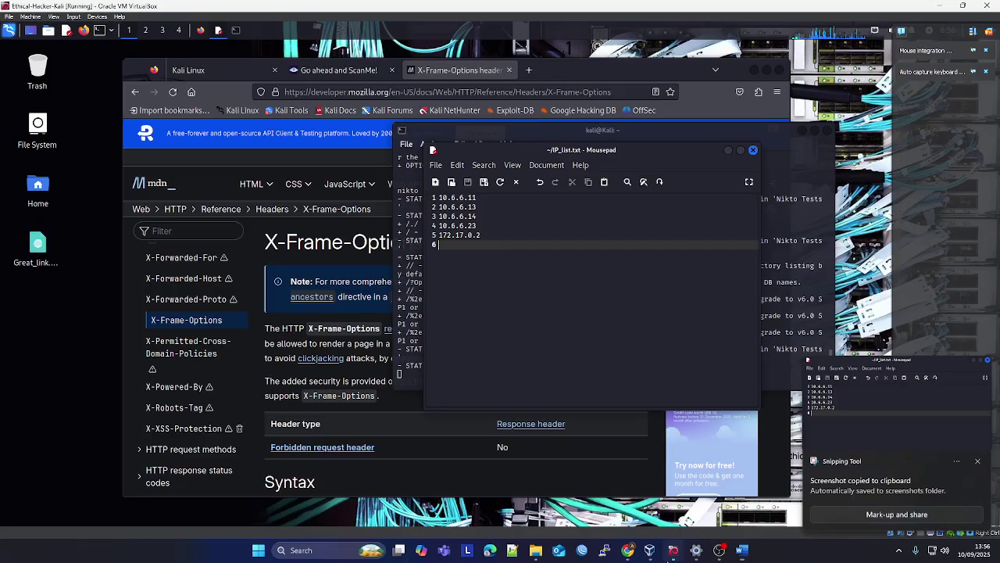
click(627, 550)
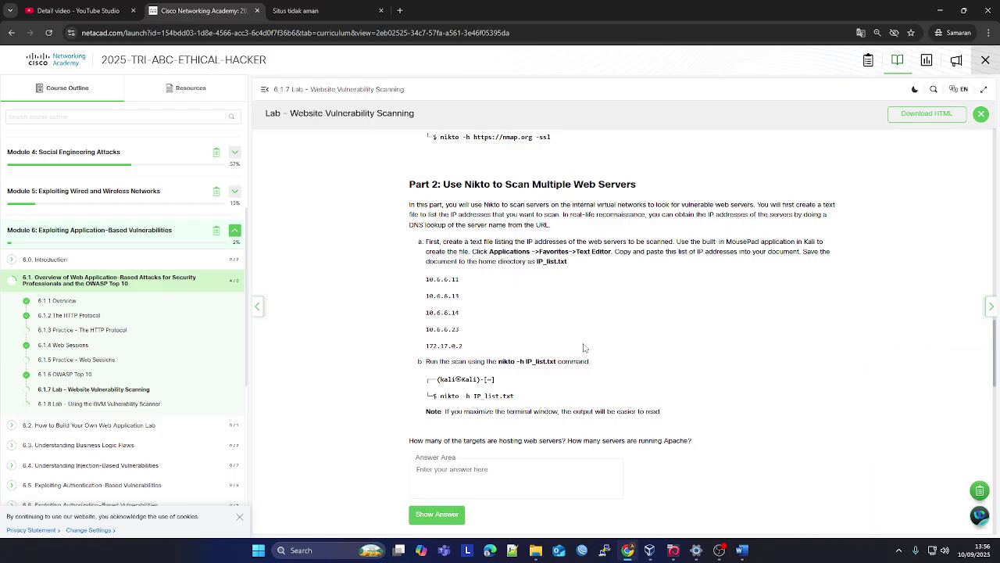
drag(513, 396, 443, 395)
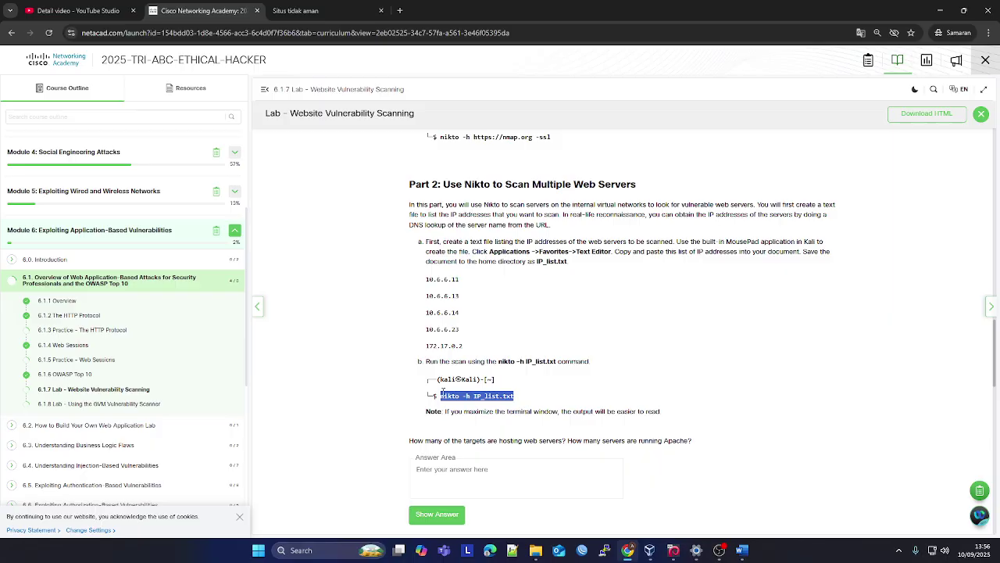
right_click(454, 390)
click(469, 404)
click(483, 396)
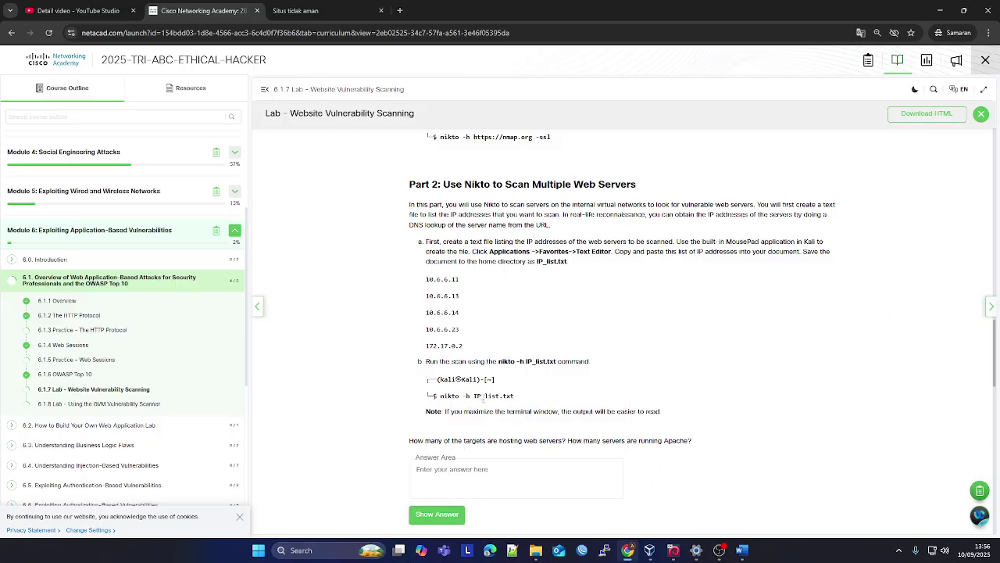
- Return to the Kali terminal behind Mousepad, enter the copied command nikto -h IP_list.txt, and pause the running Nikto scan
mouse_move(673, 550)
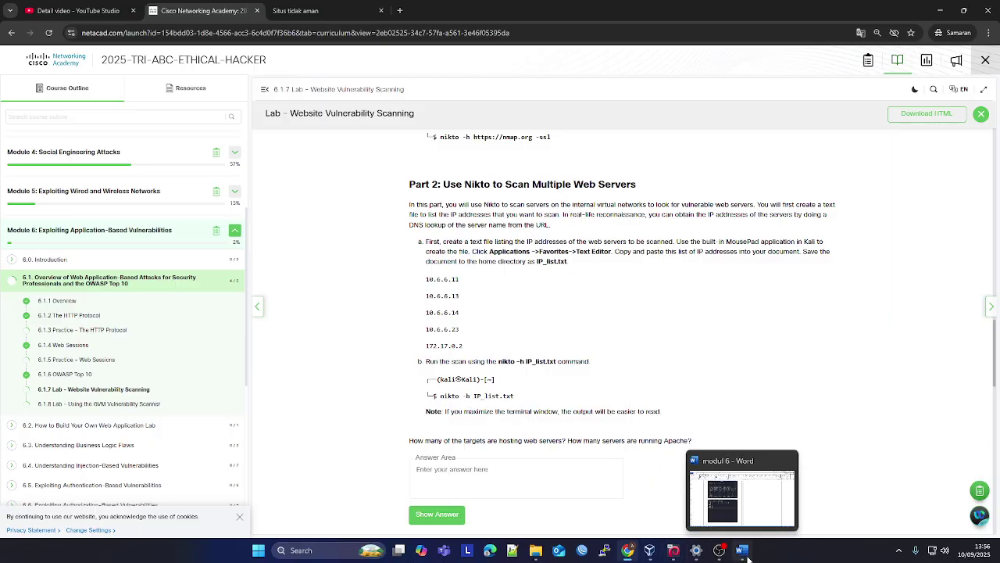
click(642, 518)
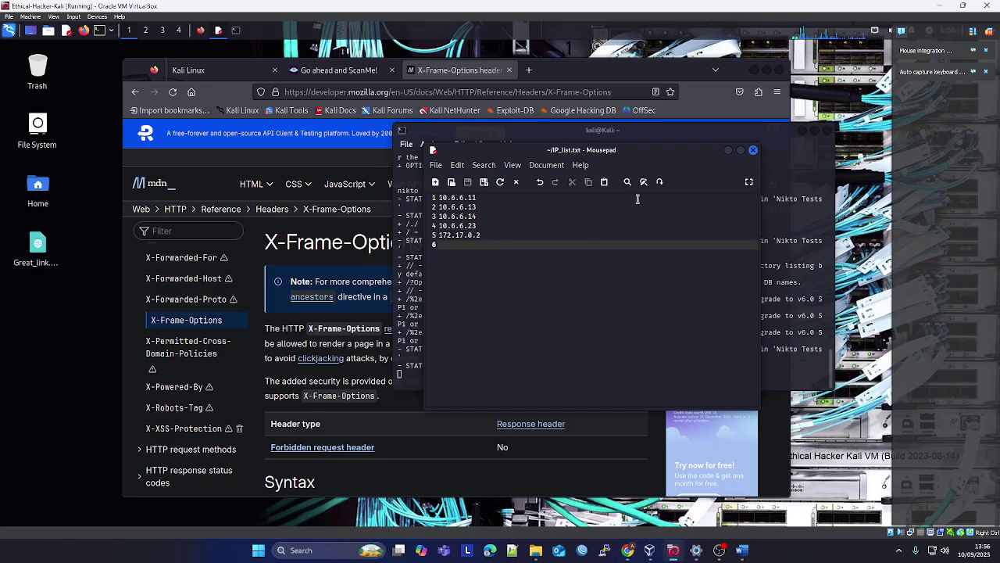
click(730, 155)
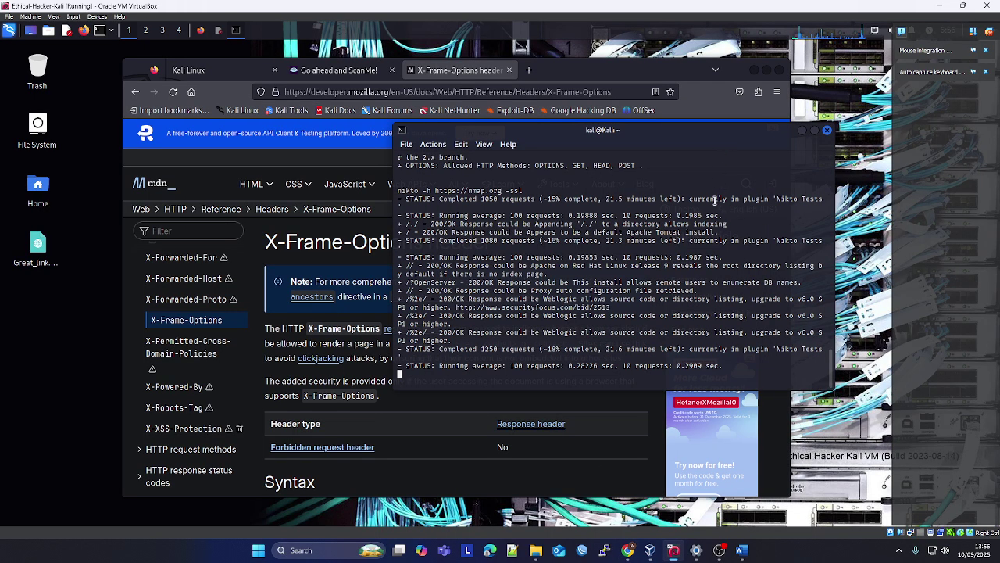
right_click(537, 351)
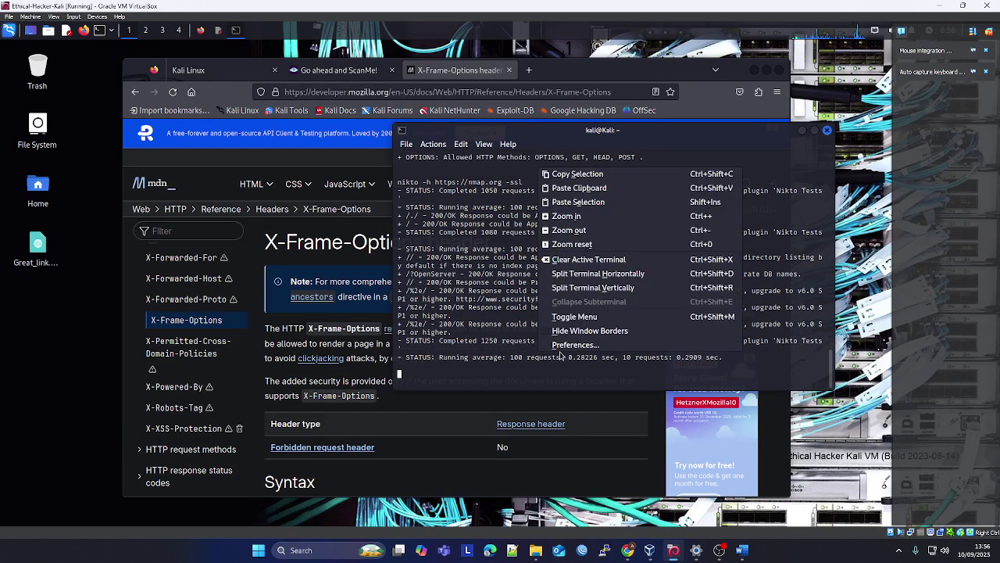
click(668, 194)
key(Return)
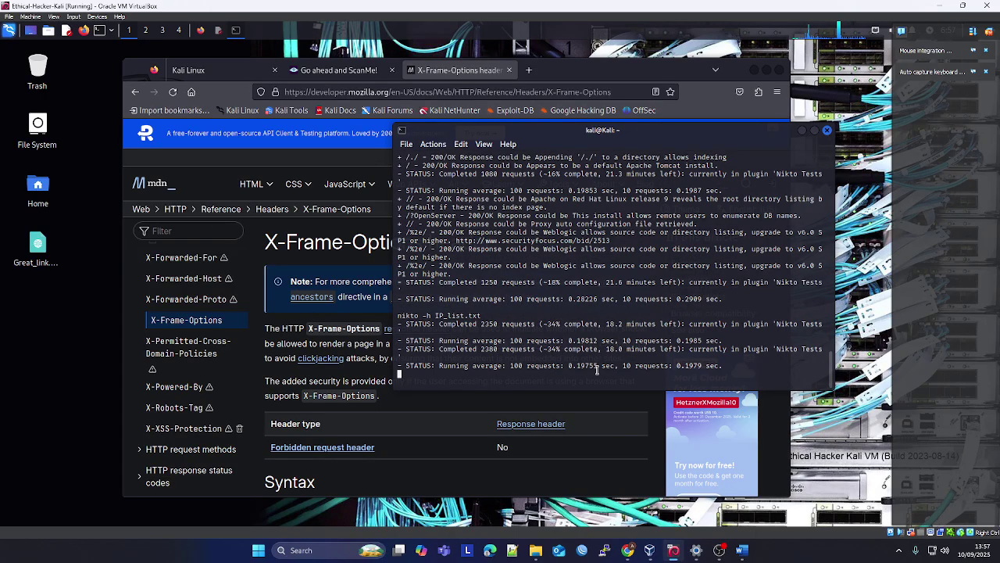
key(p)
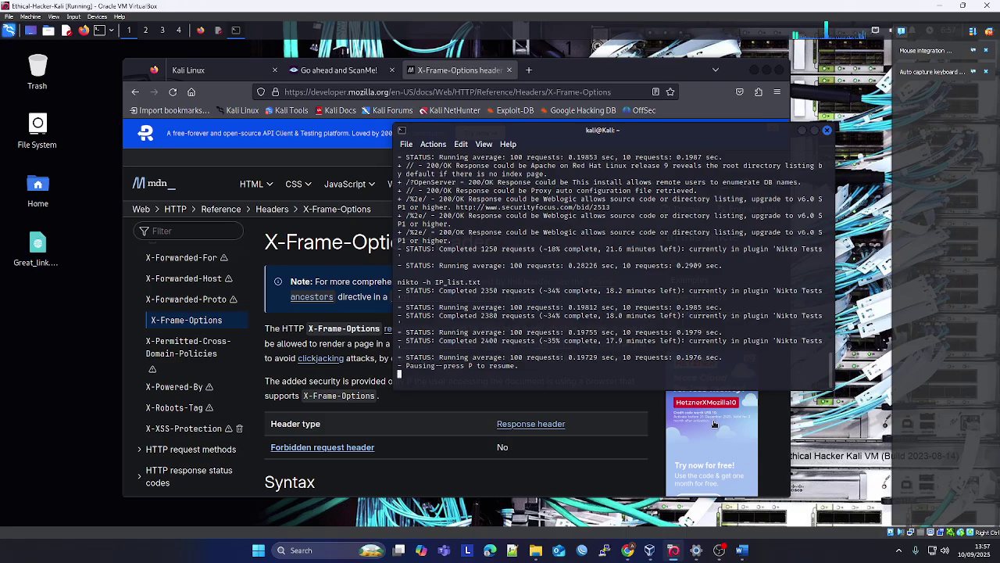
- Capture a screenshot of the terminal output from nikto -h IP_list.txt onward and paste it into the Word document after the Mousepad screenshot
click(629, 554)
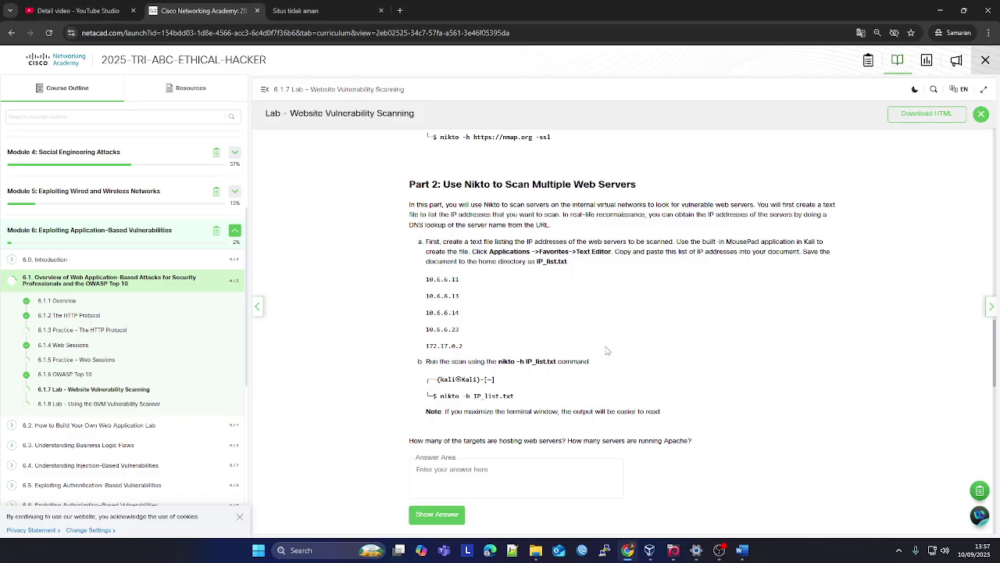
scroll(607, 350, down, 3)
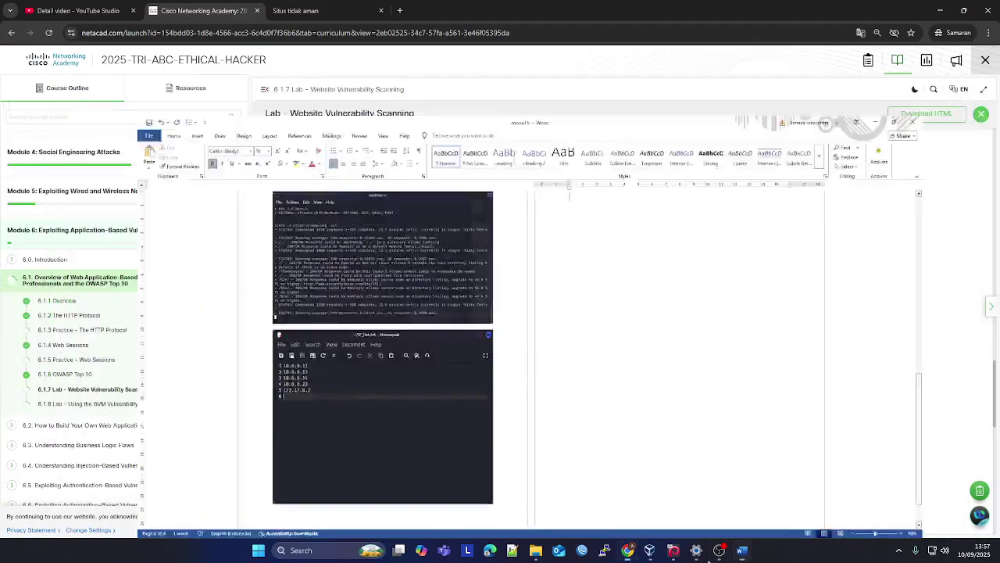
click(675, 552)
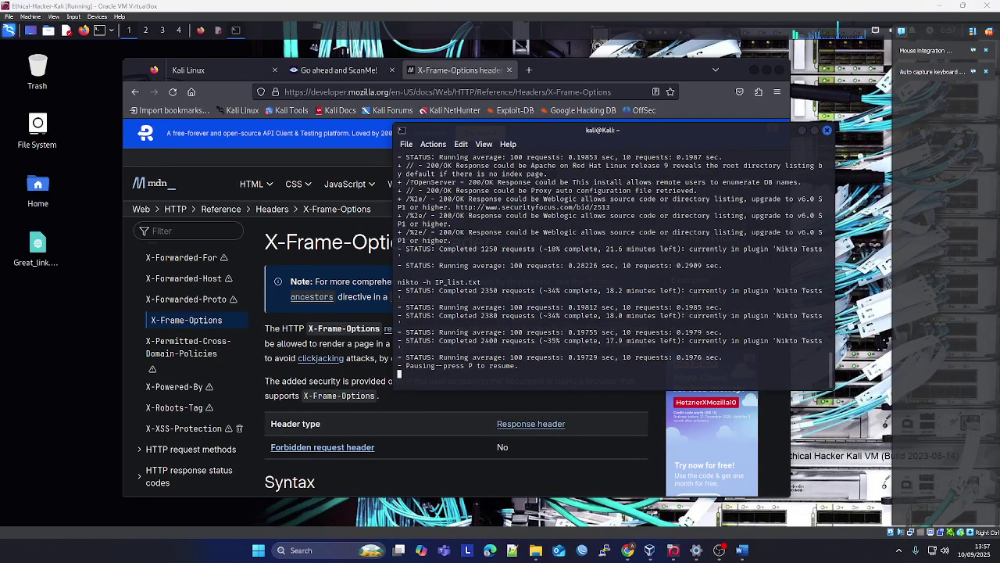
key(super+shift+s)
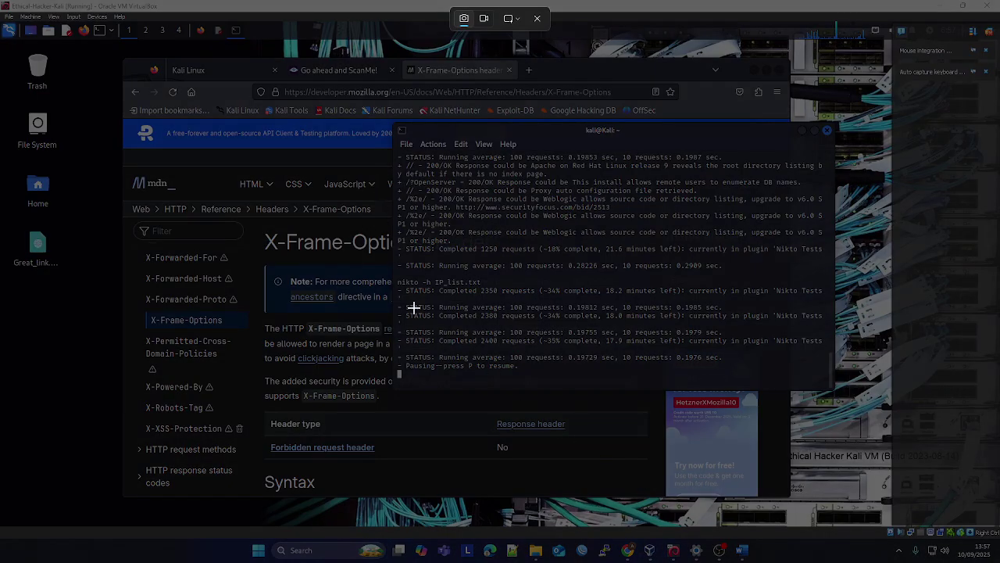
drag(393, 270, 835, 386)
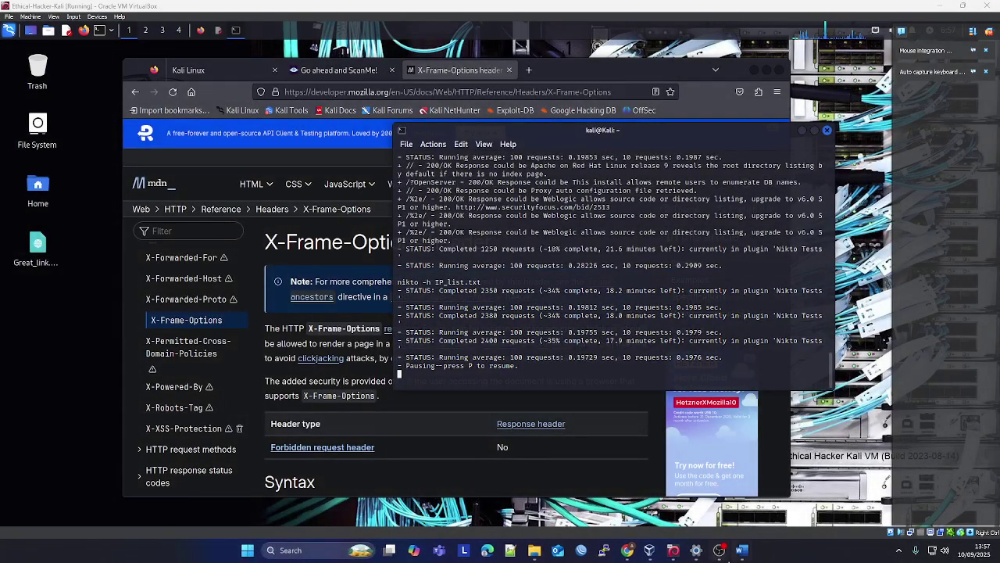
click(742, 550)
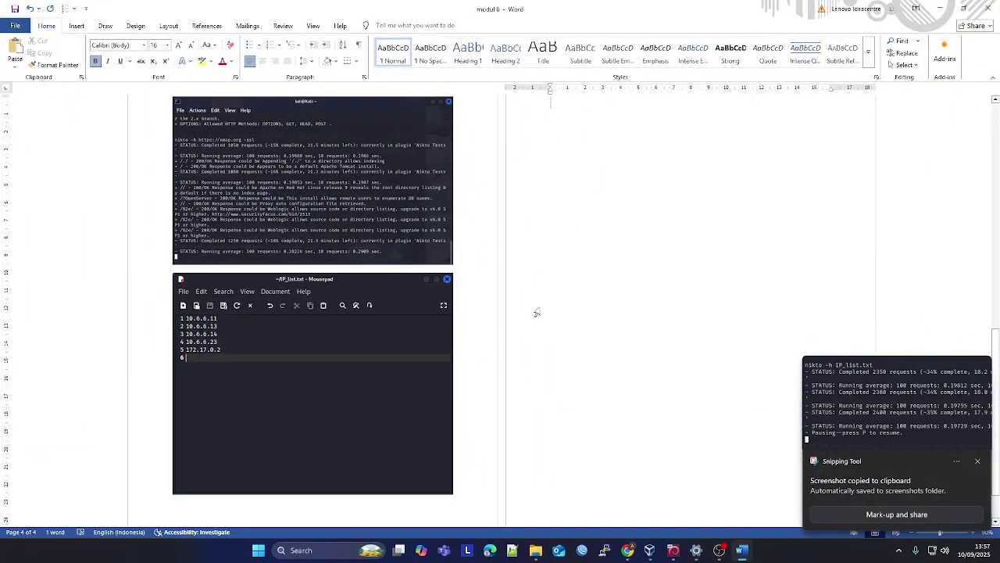
key(ctrl+v)
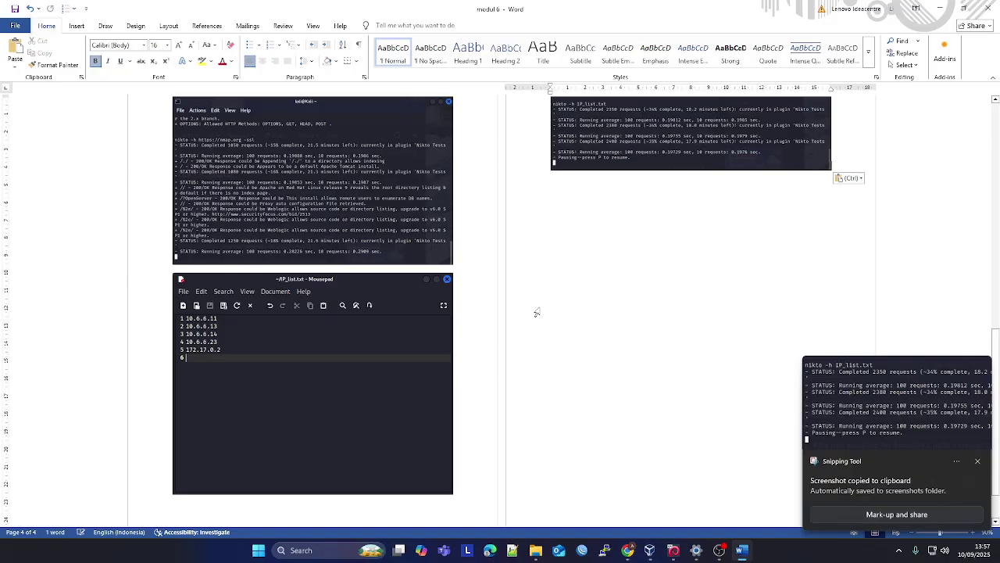
- Switch to the lab page in Chrome and copy the address of the Common Weakness Enumeration link in Part 3
click(672, 551)
click(632, 551)
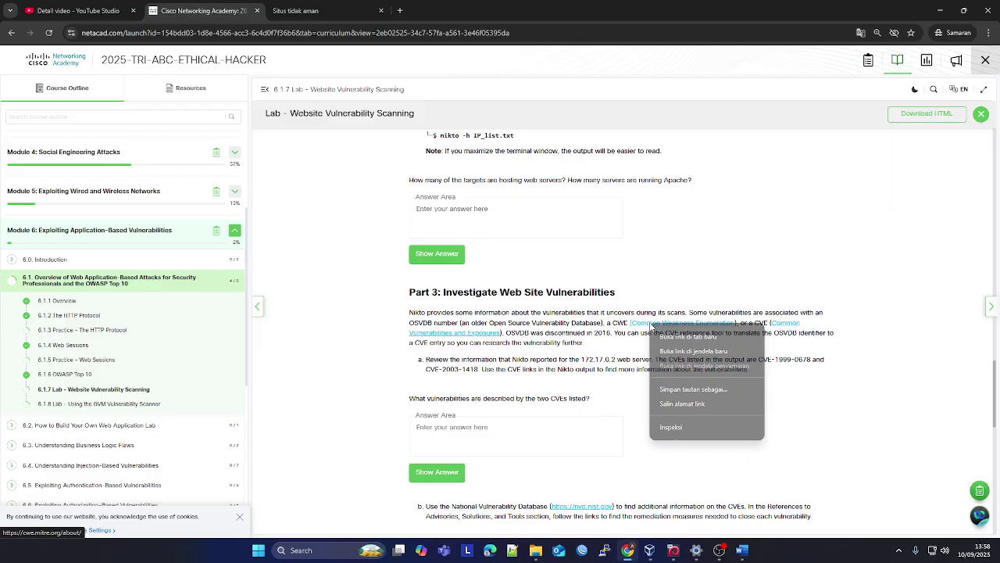
right_click(648, 325)
click(682, 403)
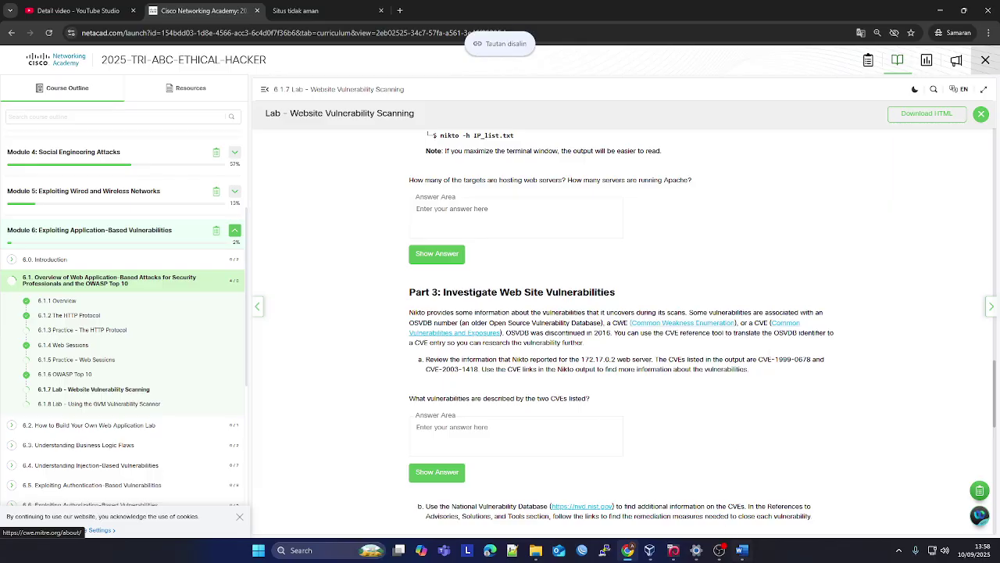
click(673, 550)
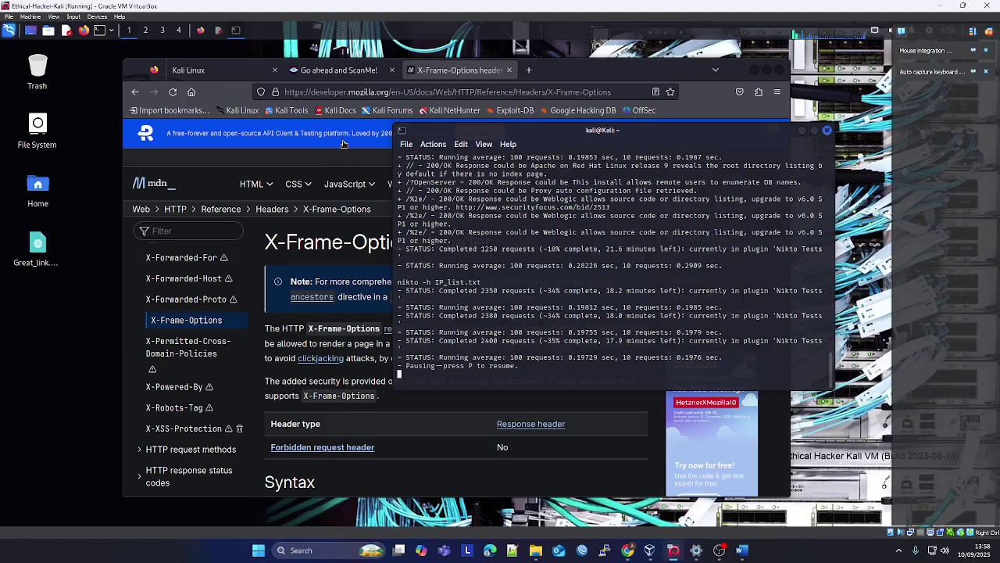
click(707, 445)
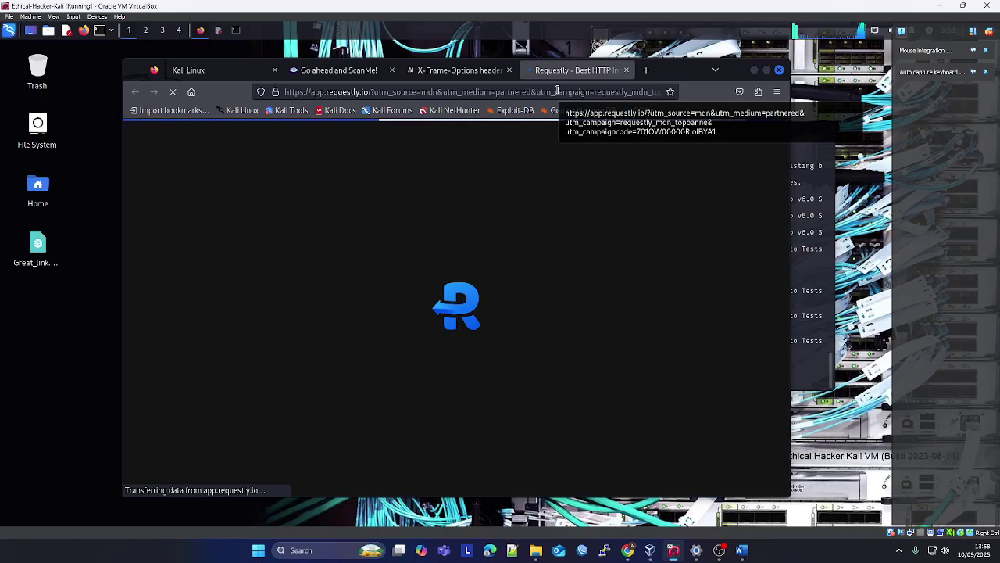
click(430, 70)
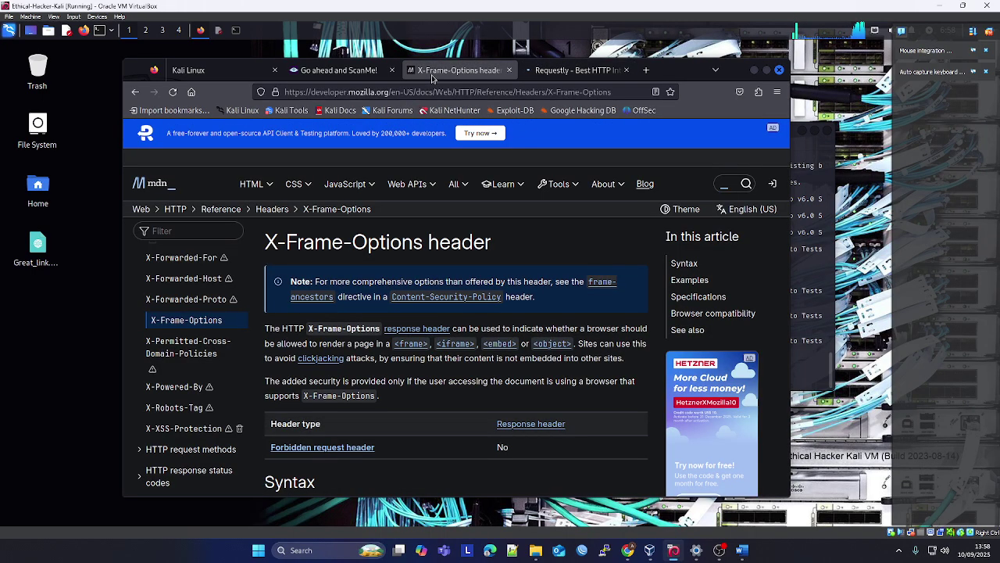
click(567, 71)
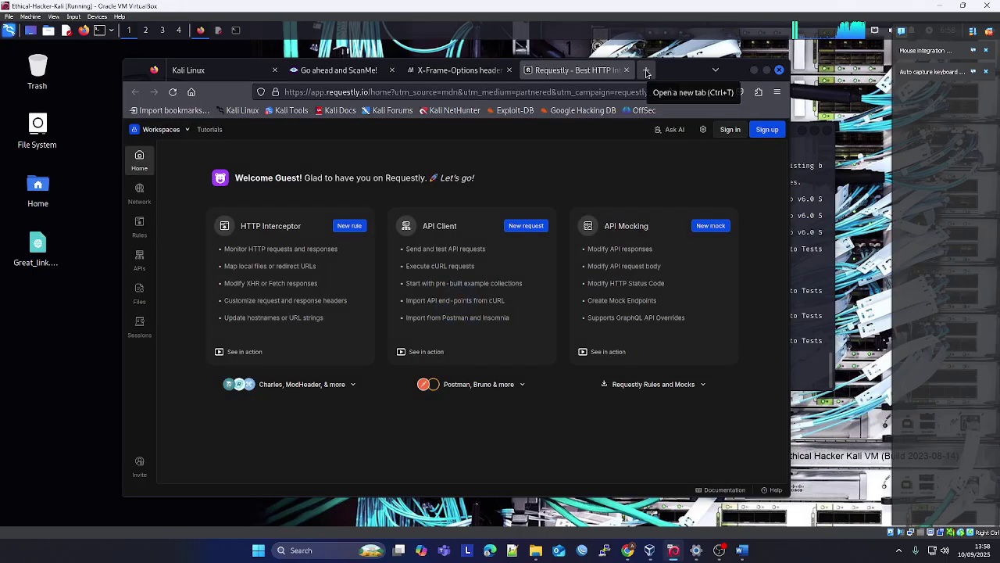
click(646, 71)
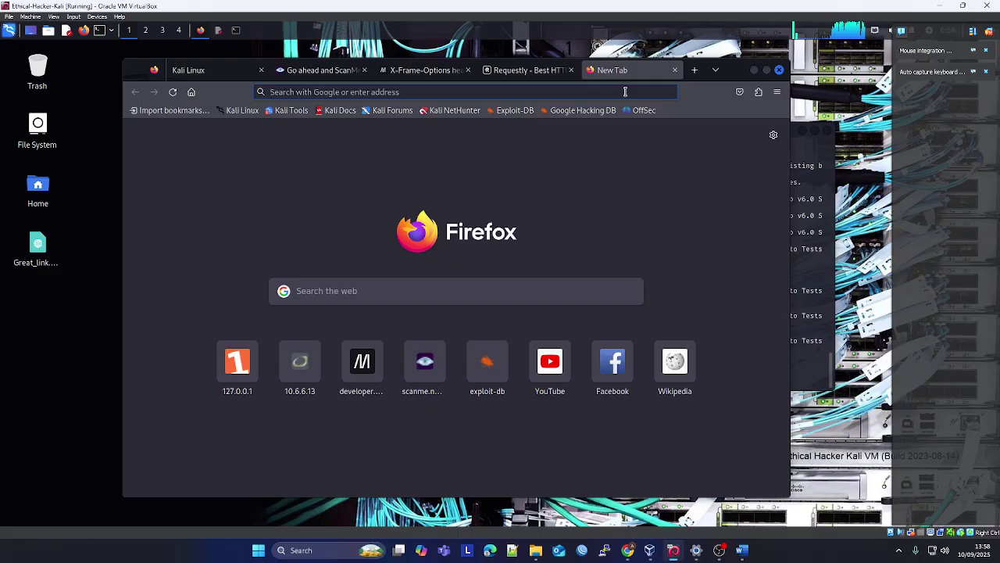
key(ctrl+v)
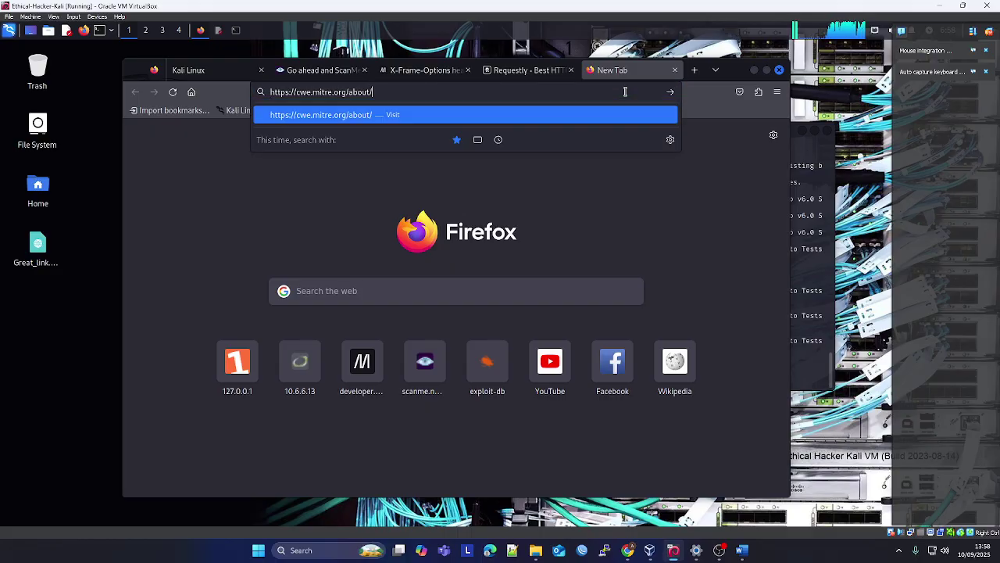
key(ctrl+v)
key(Return)
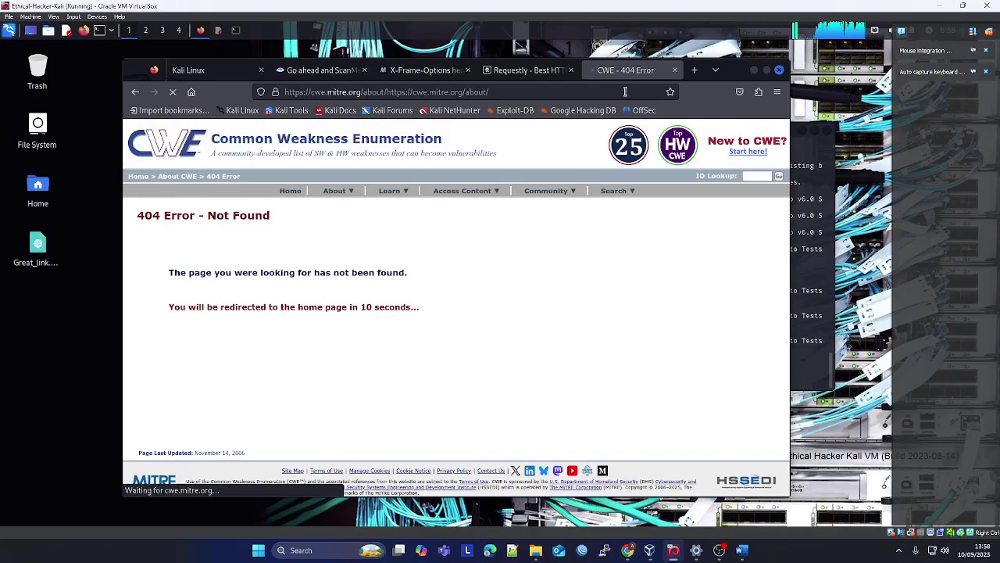
- Try to open the web server address 172.17.0.2 in the CWE tab of Firefox
click(821, 290)
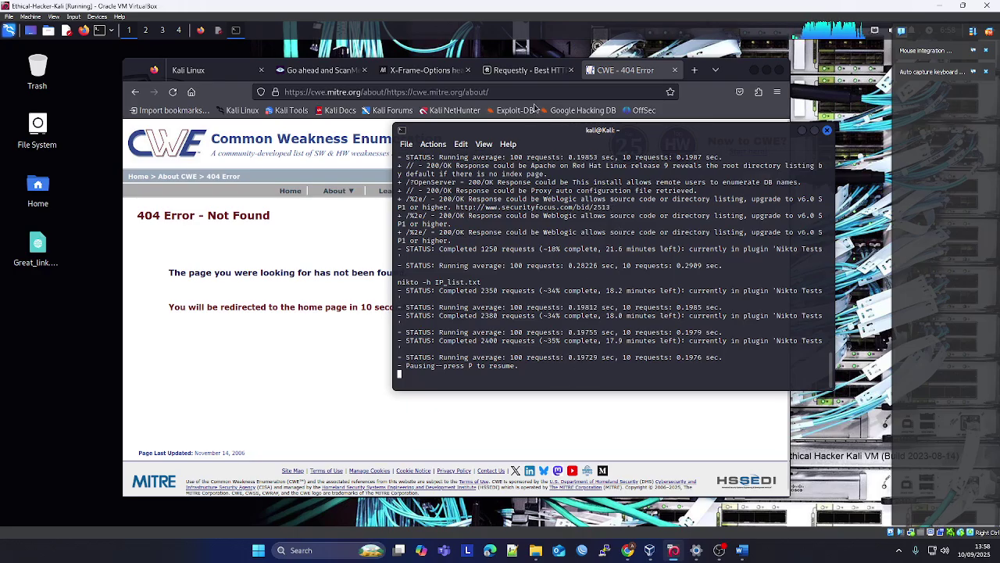
middle_click(520, 89)
click(520, 90)
text(172.)
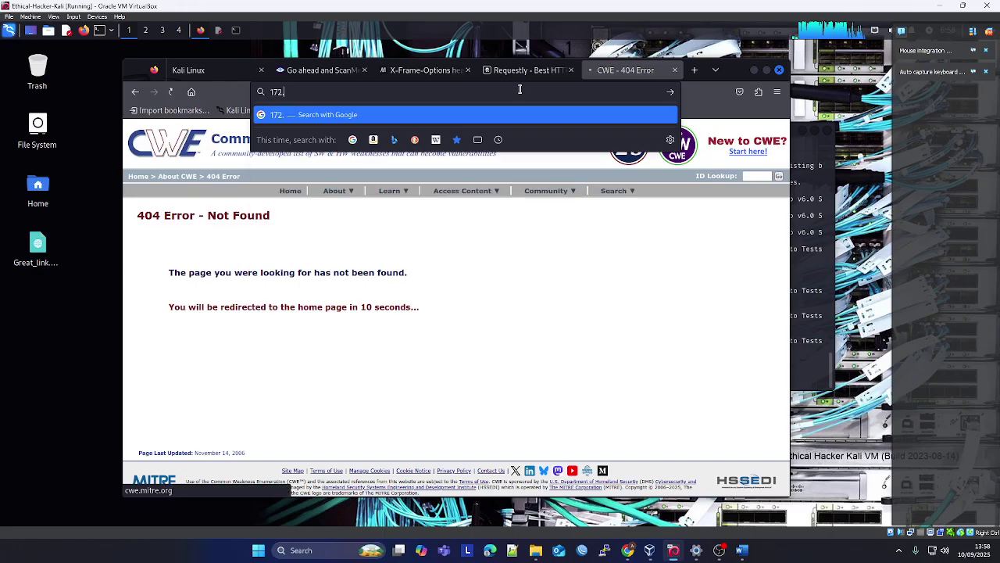
text(17.0.)
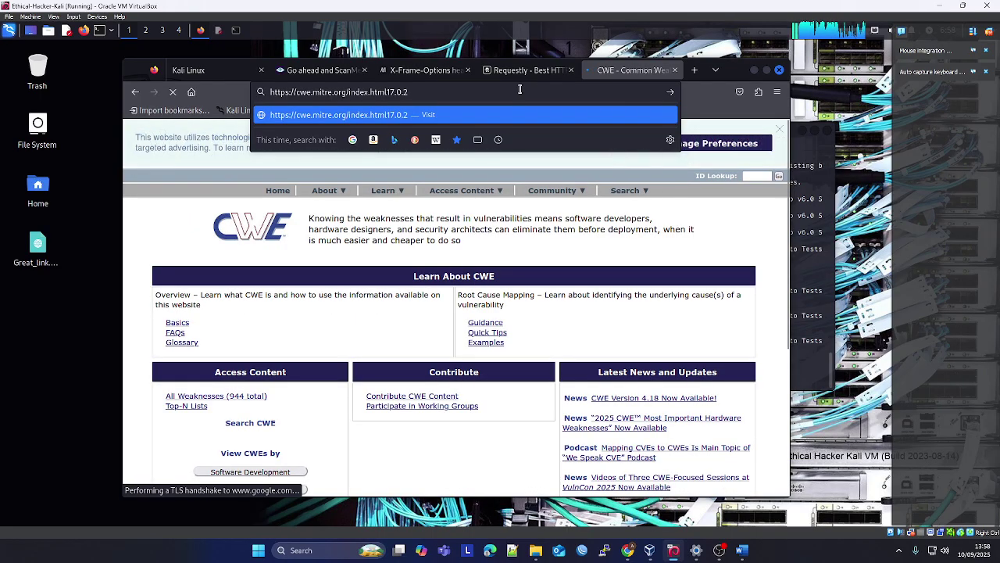
text(2)
key(Return)
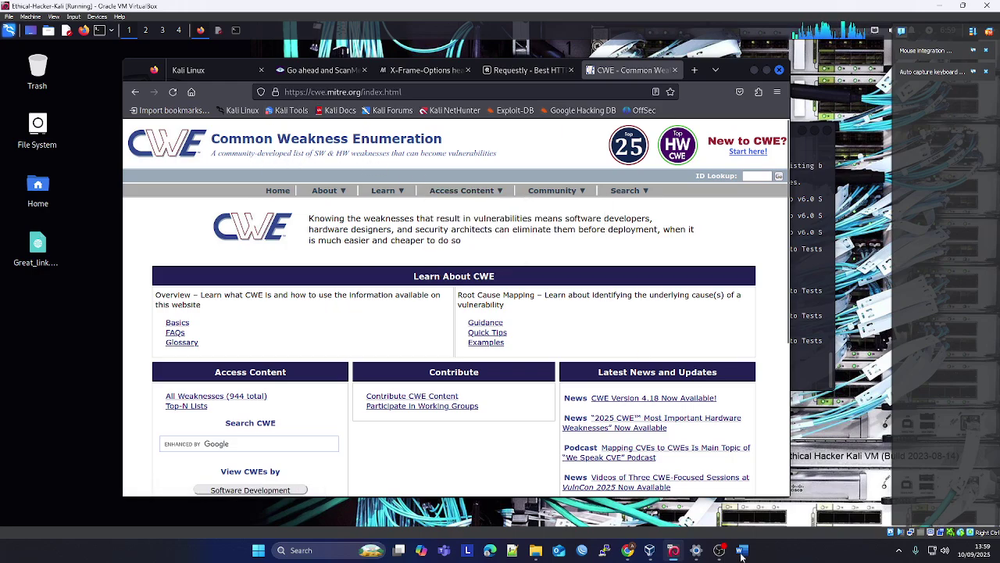
- Capture a screenshot of the Firefox window with the Common Weakness Enumeration page and paste it into the Word document below the scan screenshot
click(628, 550)
click(628, 550)
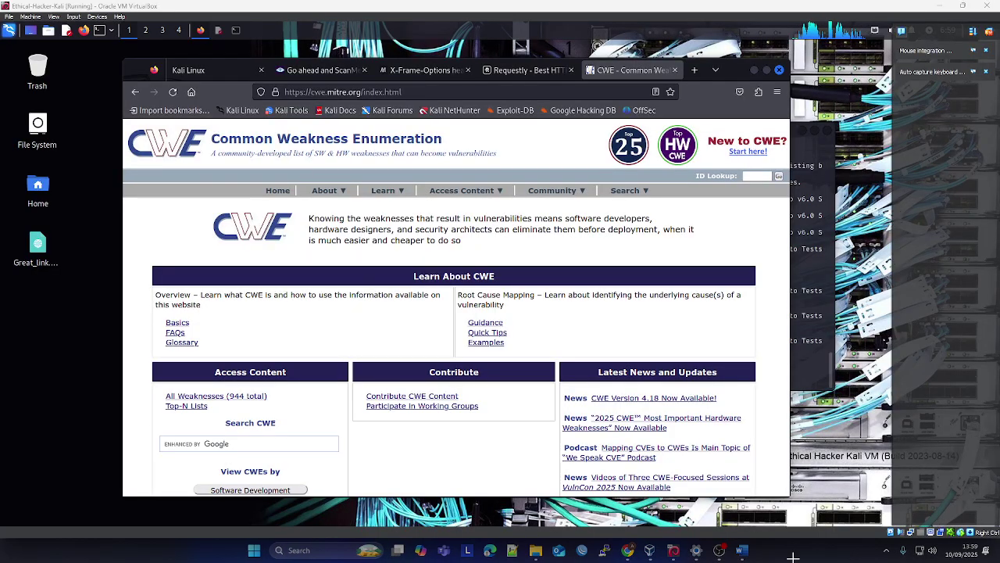
key(super+shift+s)
drag(123, 58, 790, 497)
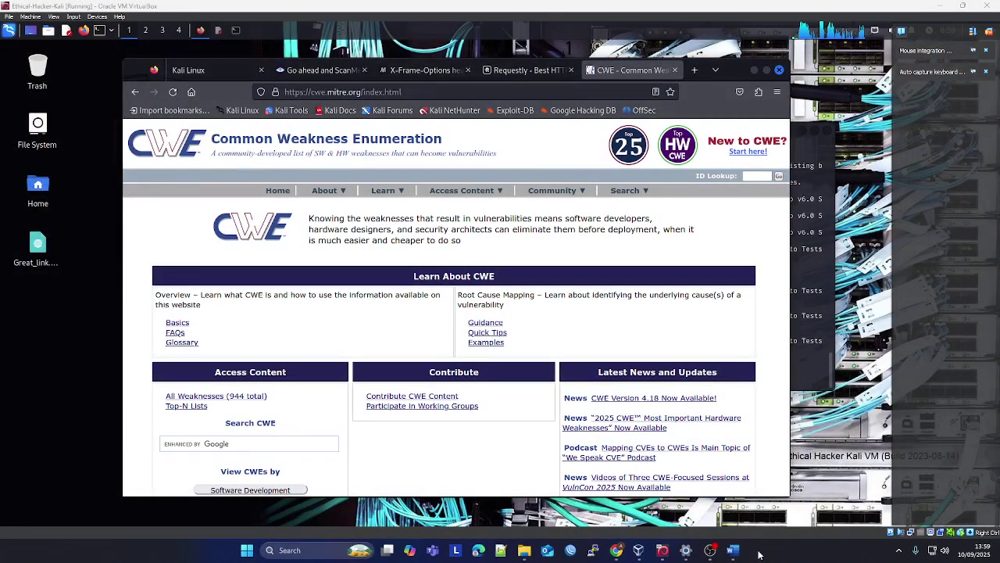
click(743, 551)
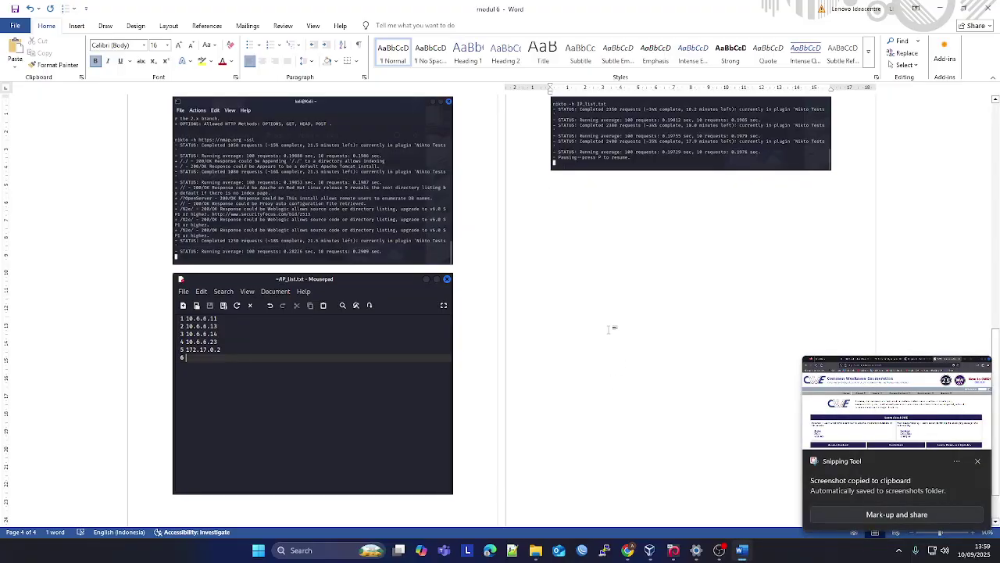
key(ctrl+v)
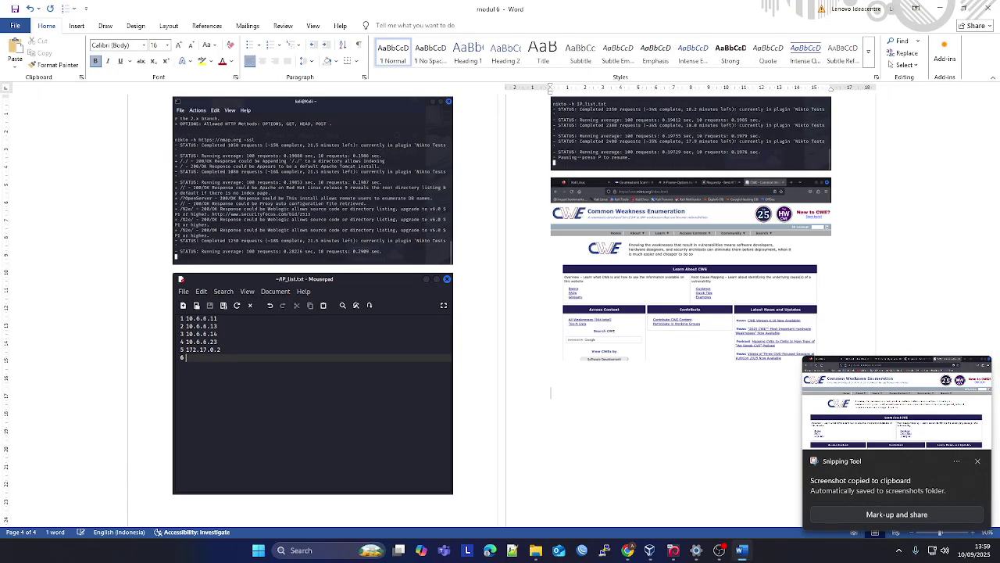
- Switch to the lab page in Chrome and copy the nikto -h 172.17.0.2 -o scan_results.htm command from Part 4
click(627, 550)
scroll(533, 294, down, 3)
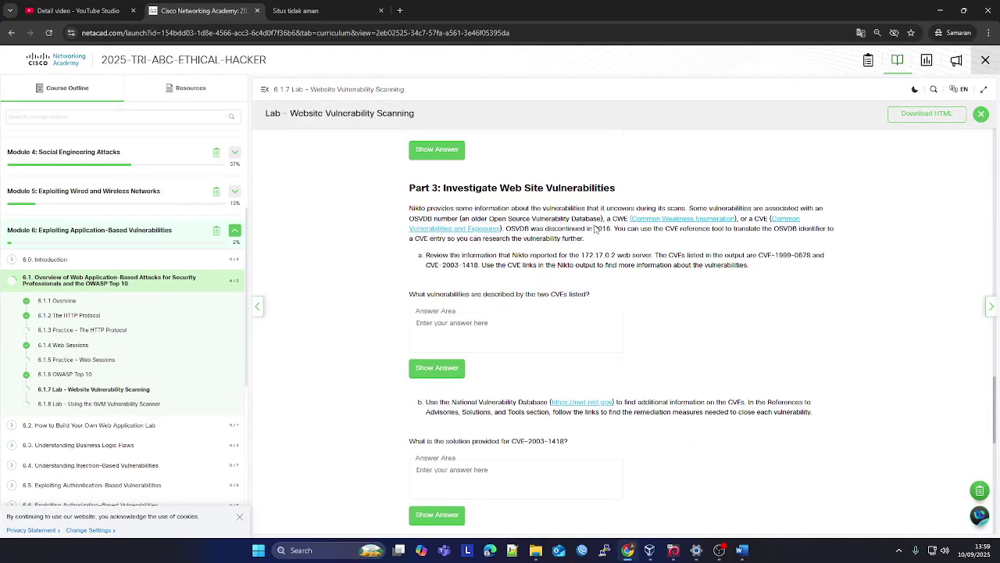
scroll(596, 228, down, 10)
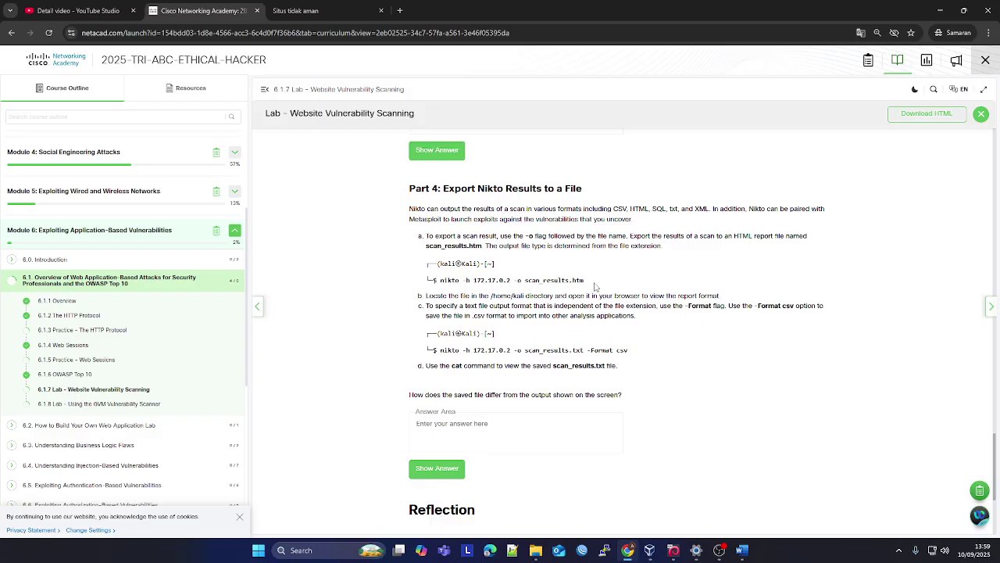
drag(595, 287, 449, 286)
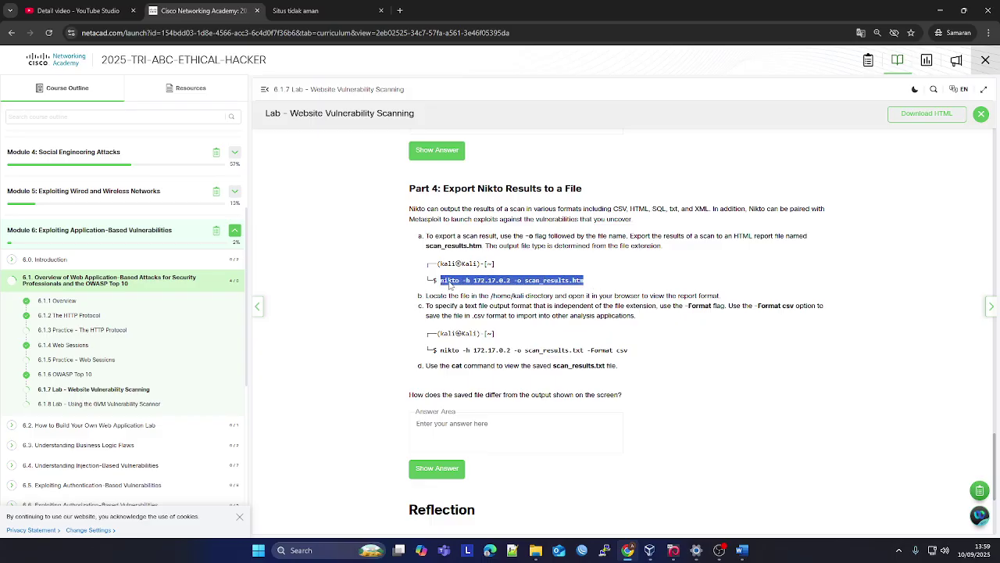
right_click(450, 285)
click(469, 294)
click(698, 481)
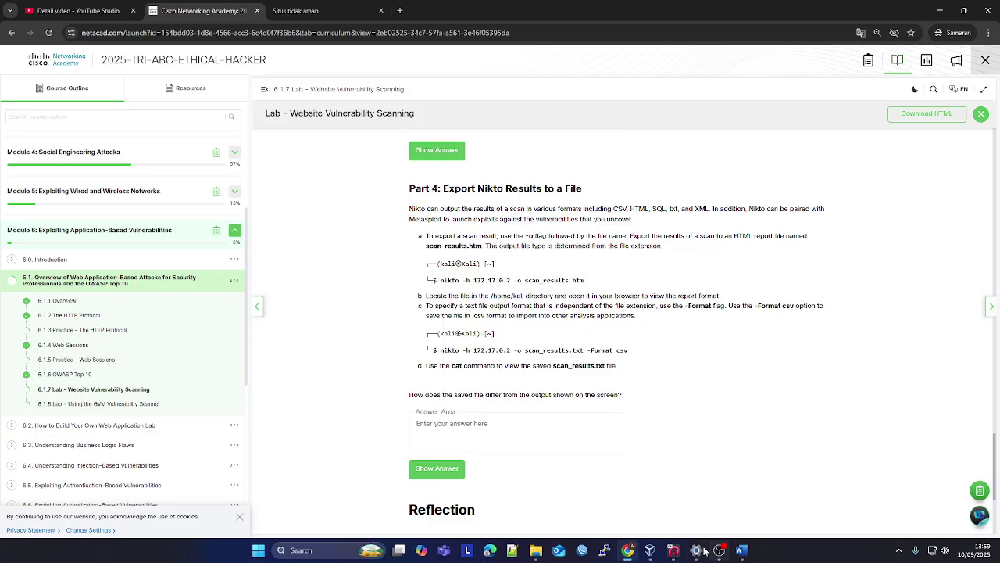
- Return to the Kali virtual machine and try to run nikto -h 172.17.0.2 -o scan_results.htm in the terminal
click(673, 550)
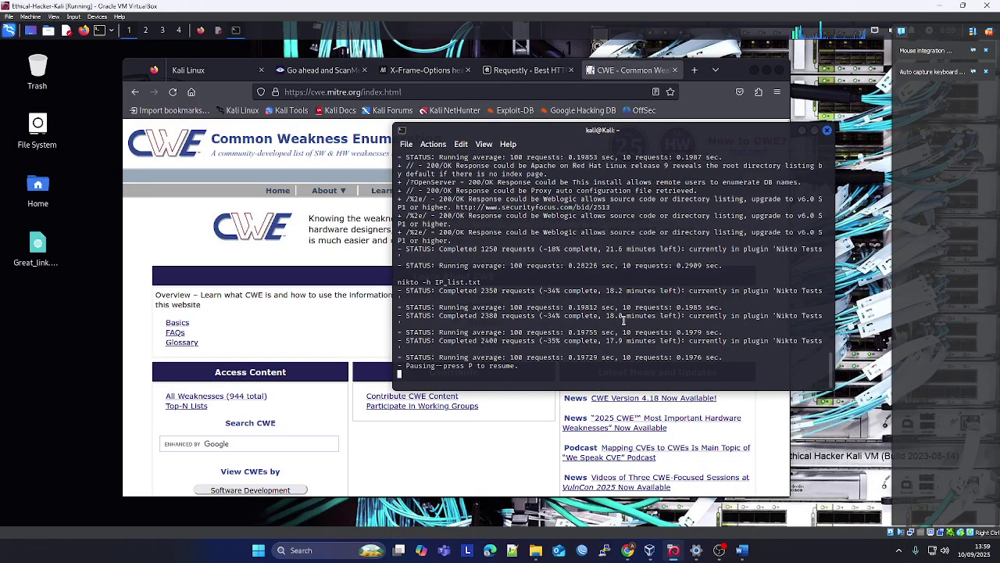
key(Return)
key(Return)
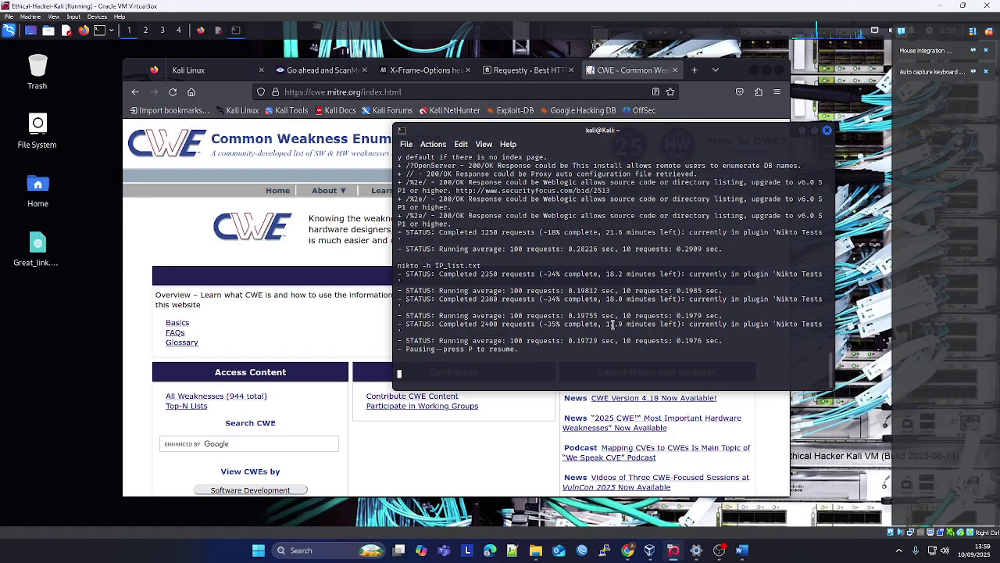
right_click(613, 324)
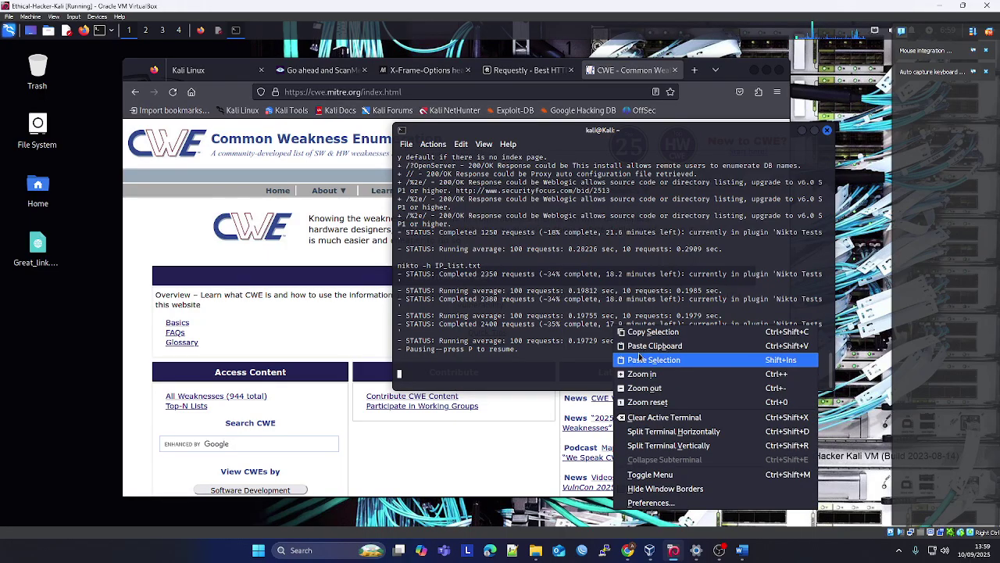
click(655, 345)
key(Return)
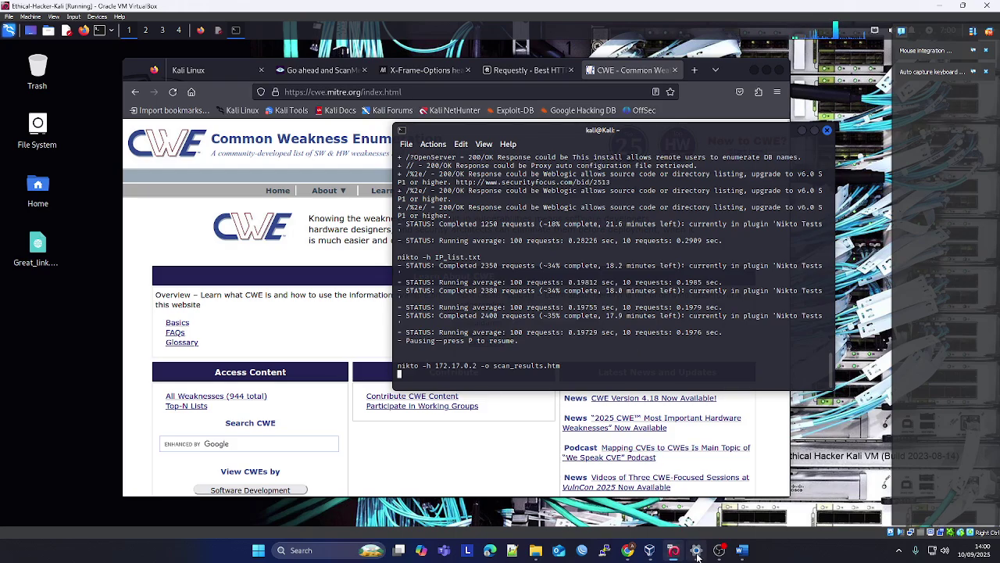
click(723, 556)
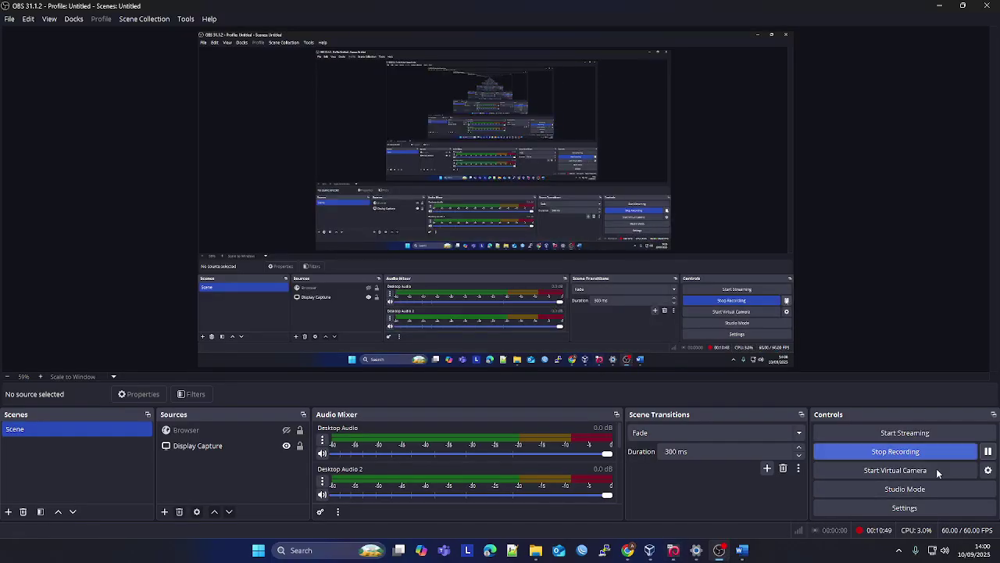
click(698, 550)
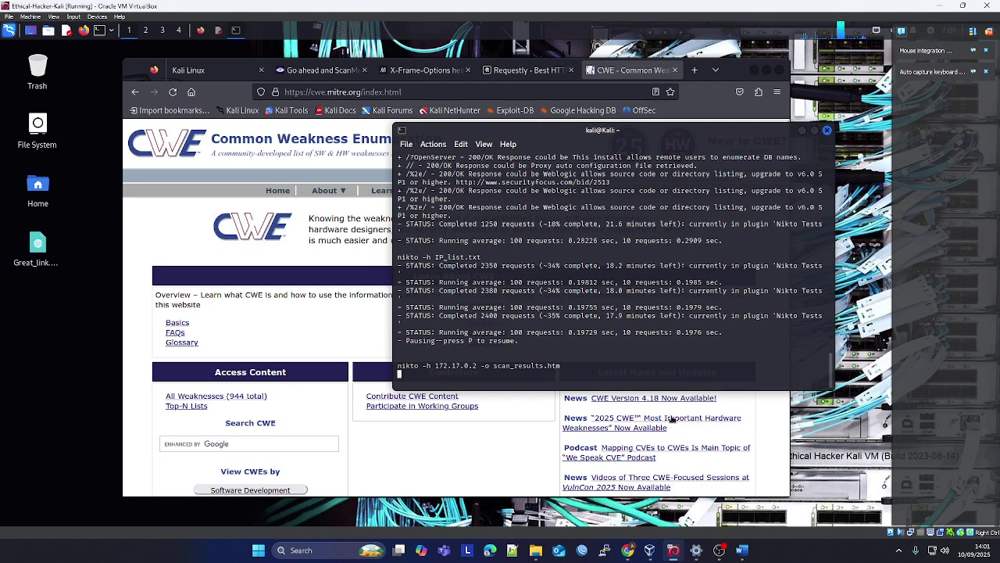
click(721, 551)
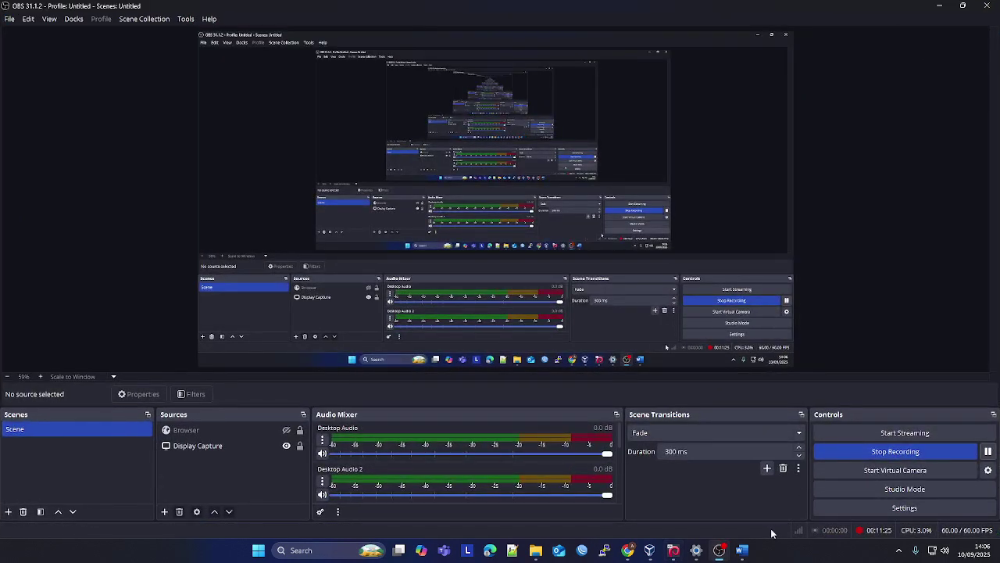
- Run nikto -h IP_list.txt in the Kali terminal and capture a screenshot of the terminal window with the scan output
click(673, 550)
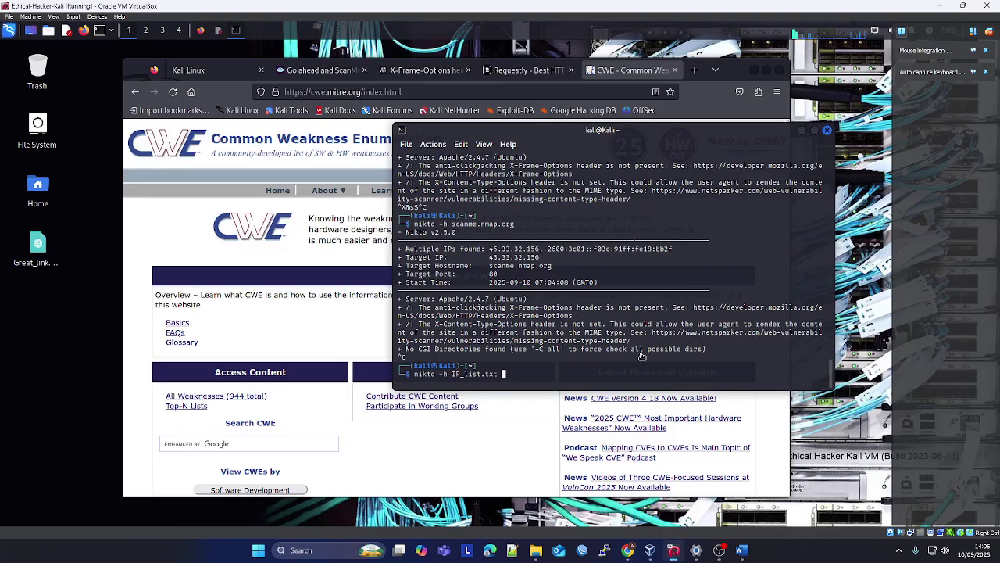
key(Return)
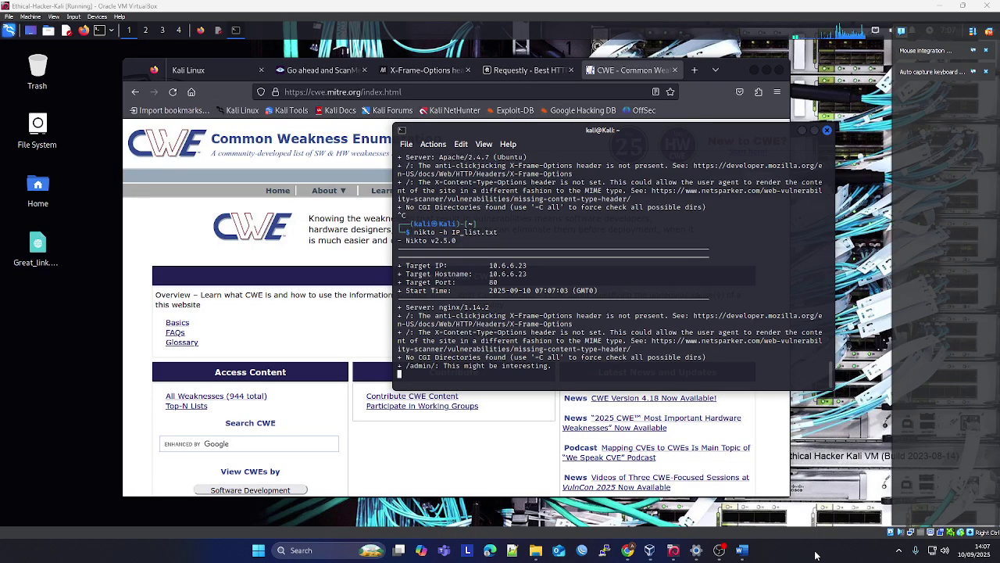
key(super+shift+s)
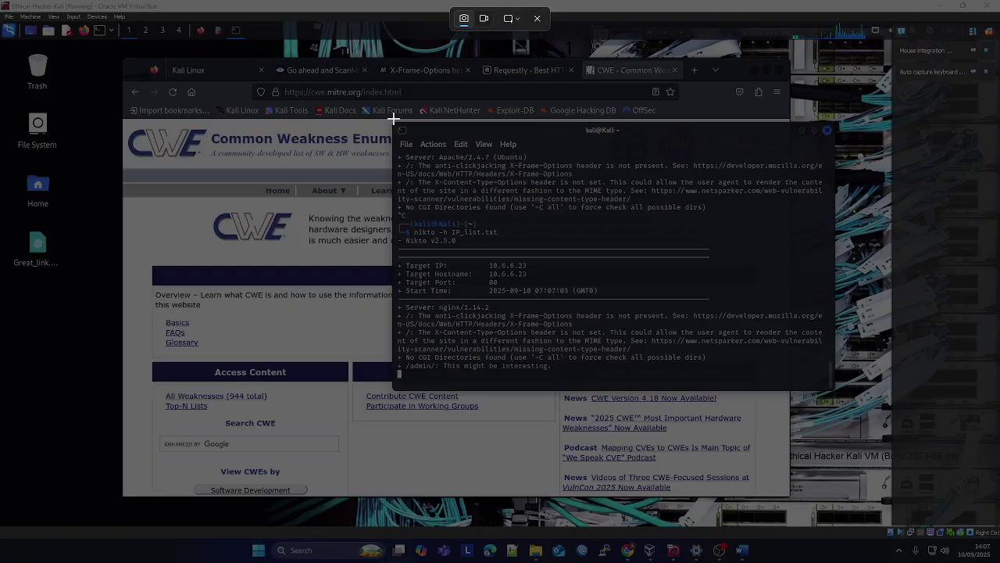
drag(393, 118, 837, 397)
- Switch to the Word document and paste the terminal screenshot at the end, after the Common Weakness Enumeration screenshot
key(alt+Tab)
scroll(640, 473, down, 5)
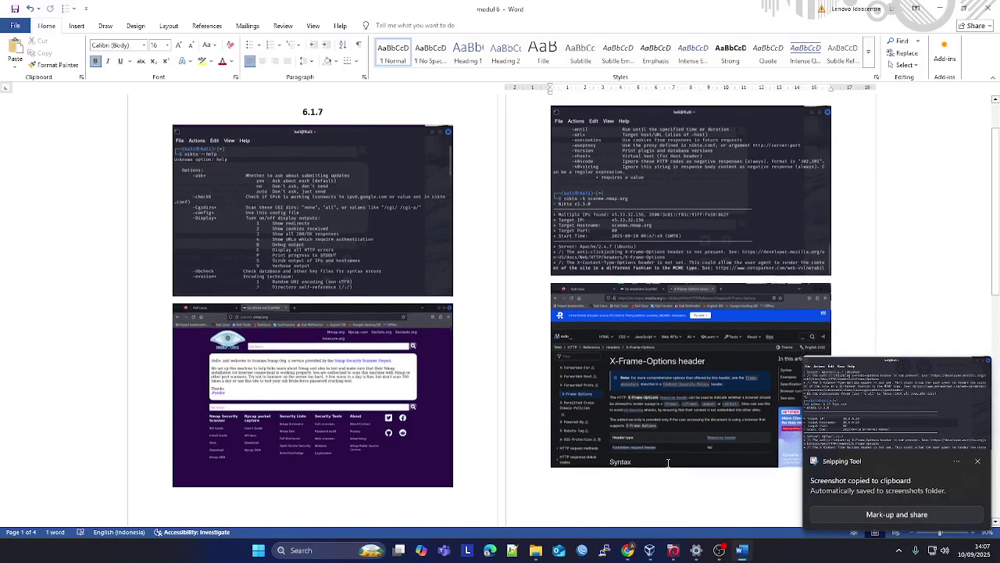
click(576, 475)
key(ctrl+v)
scroll(637, 480, down, 2)
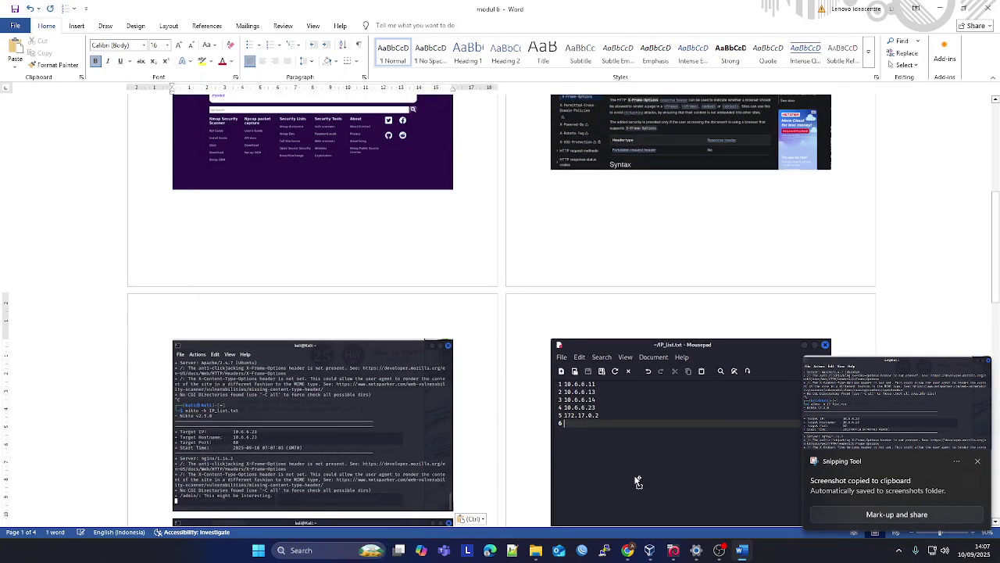
scroll(630, 485, down, 5)
scroll(613, 404, down, 3)
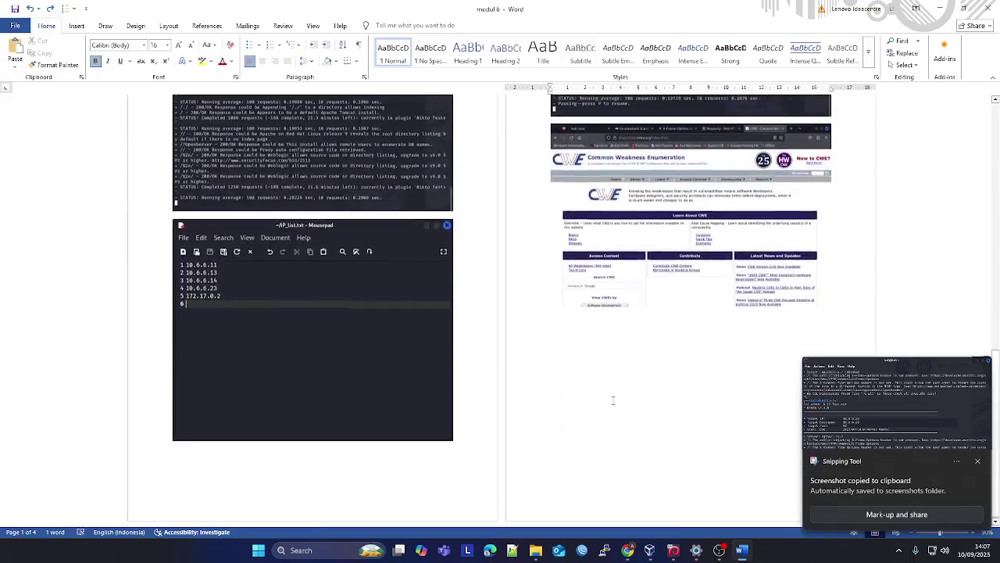
key(ctrl+v)
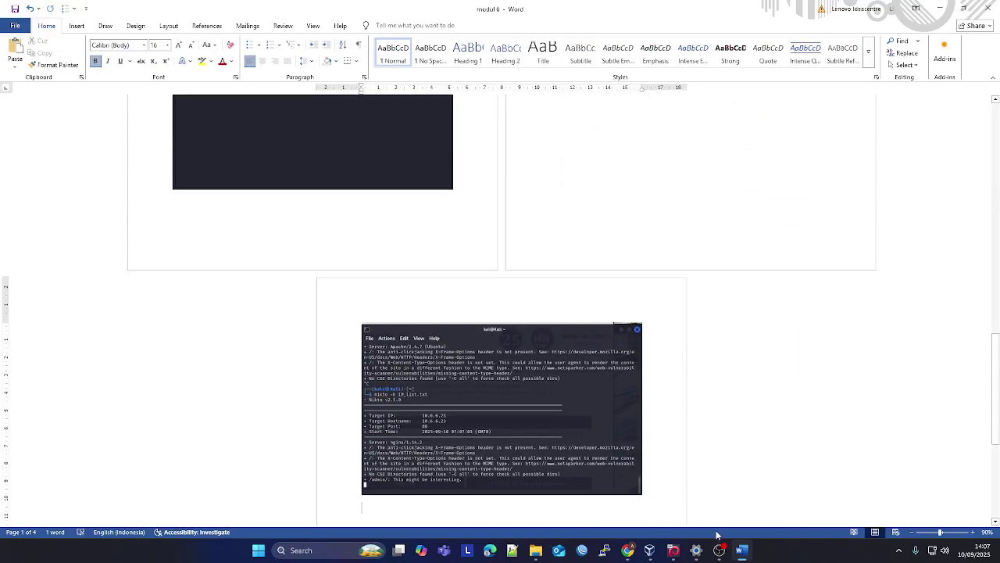
- Return to the Kali virtual machine, check the target addresses in IP_list.txt in Mousepad, and go back to the terminal
click(674, 550)
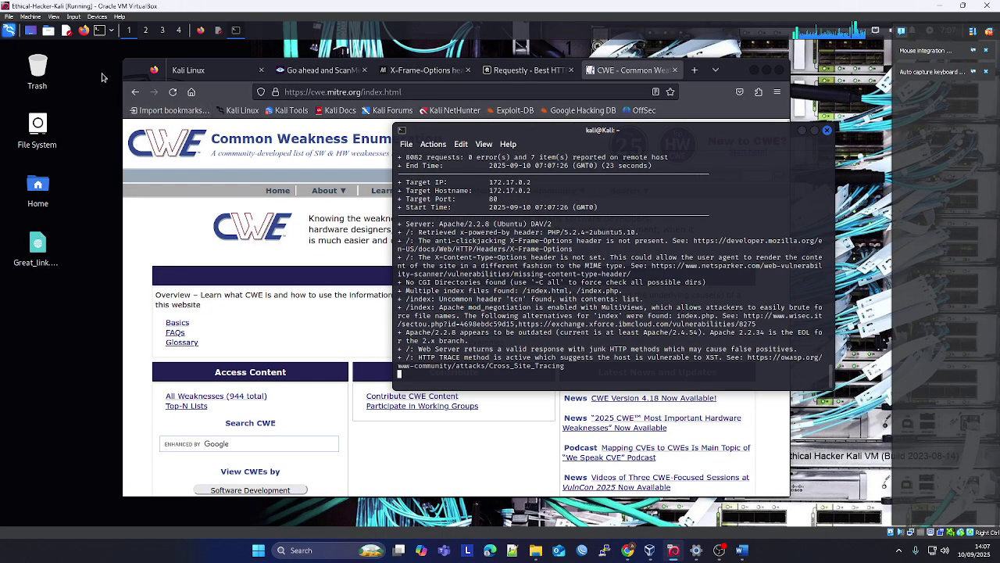
click(220, 31)
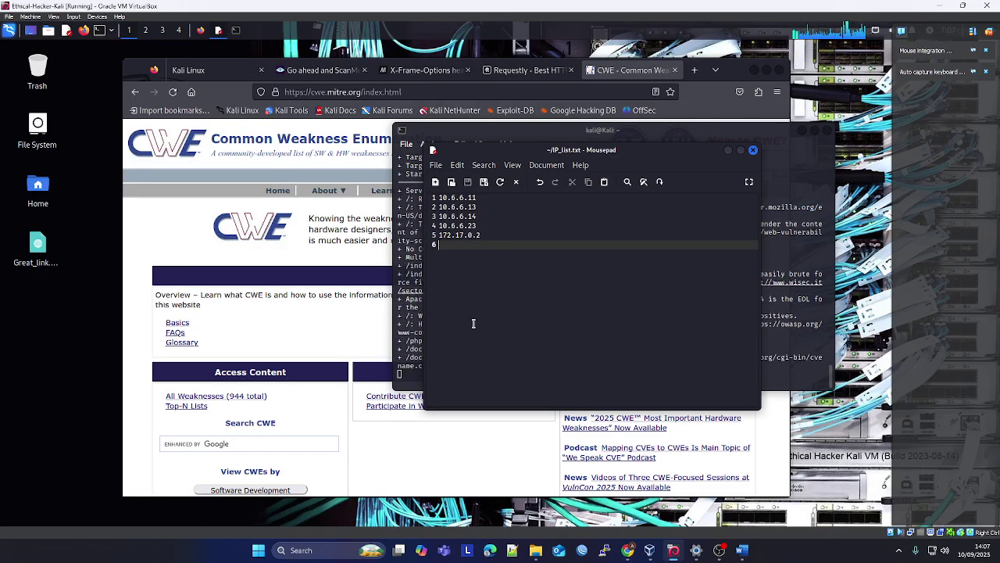
click(786, 296)
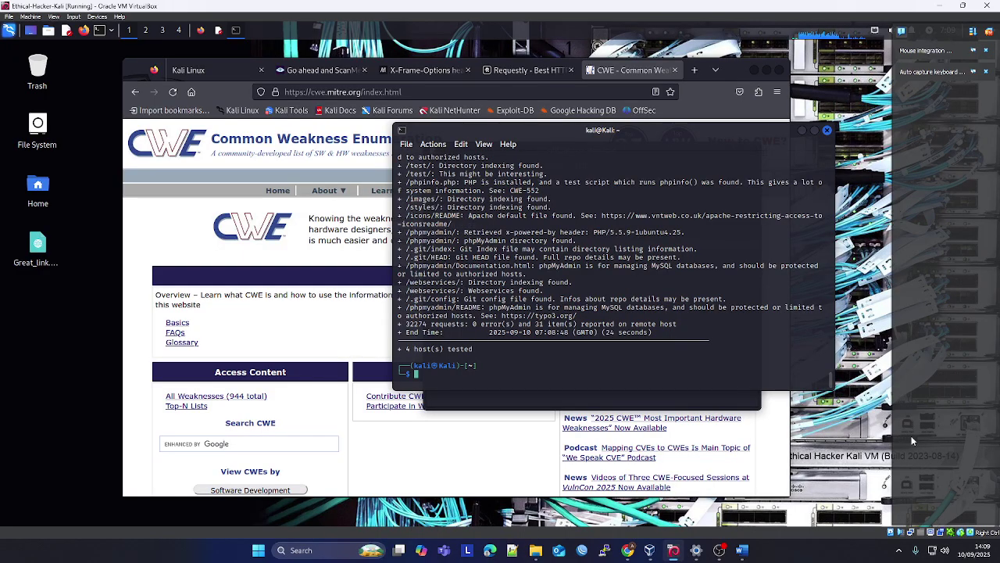
click(722, 552)
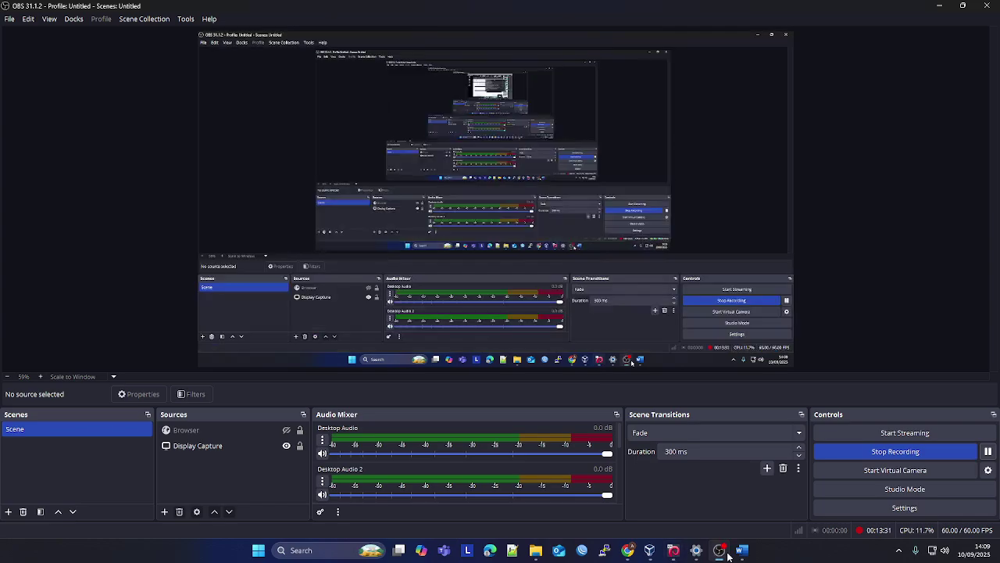
click(675, 557)
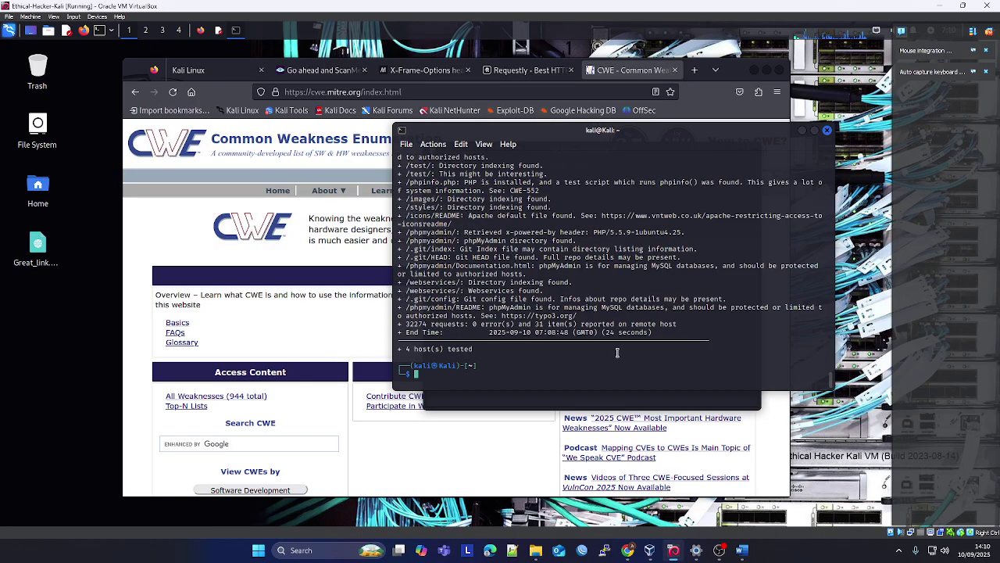
- Review the Part 3 web server instruction on the lab page and locate the 172.17.0.2 results in the Nikto terminal output
click(628, 551)
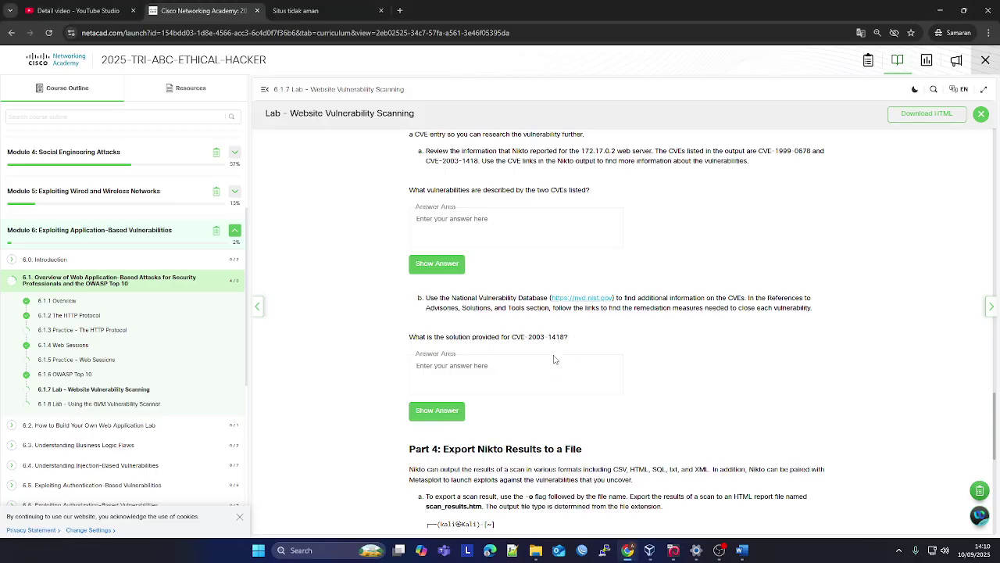
scroll(654, 319, up, 3)
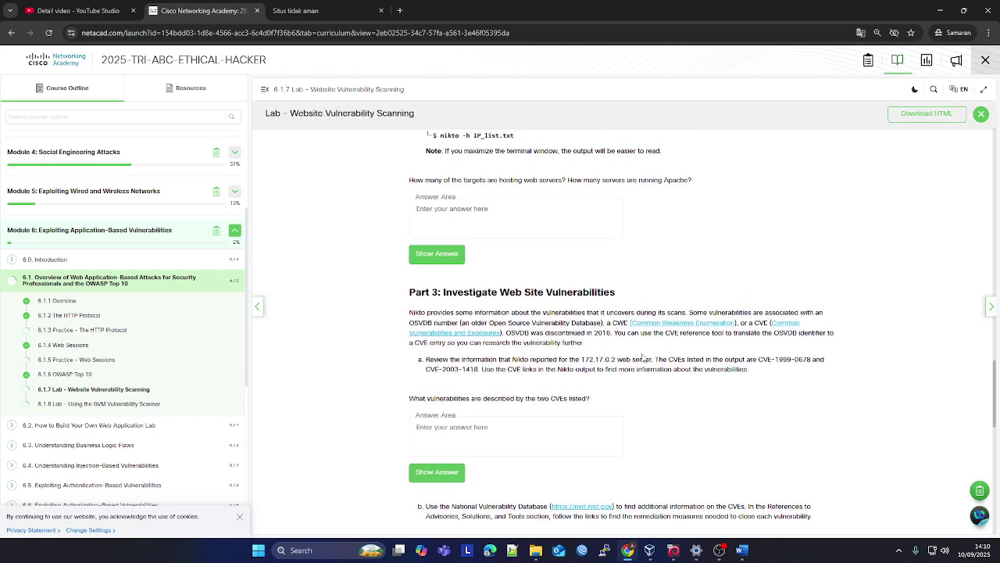
drag(582, 361, 617, 361)
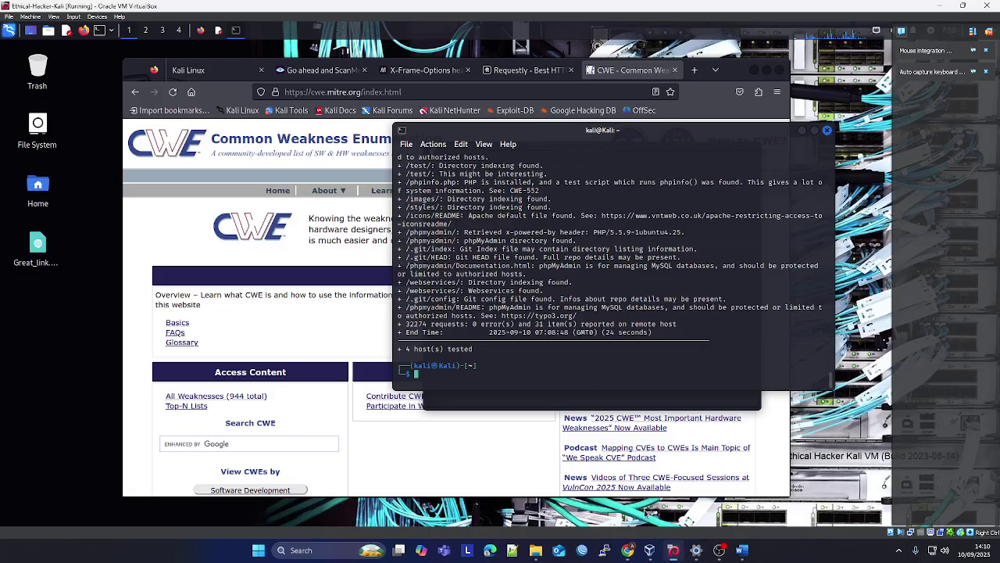
click(674, 550)
scroll(606, 305, up, 15)
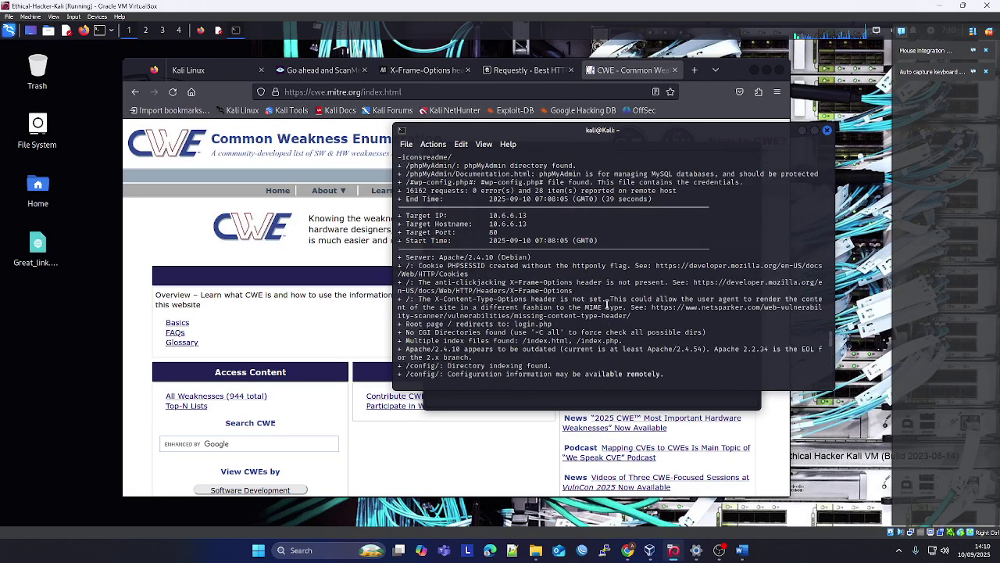
scroll(606, 305, up, 10)
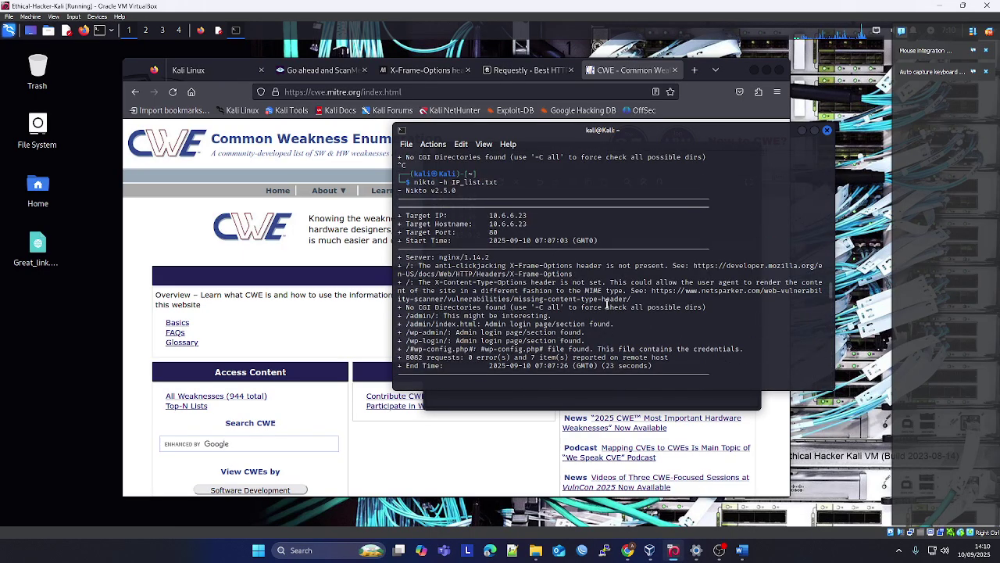
scroll(607, 304, up, 5)
scroll(607, 305, down, 3)
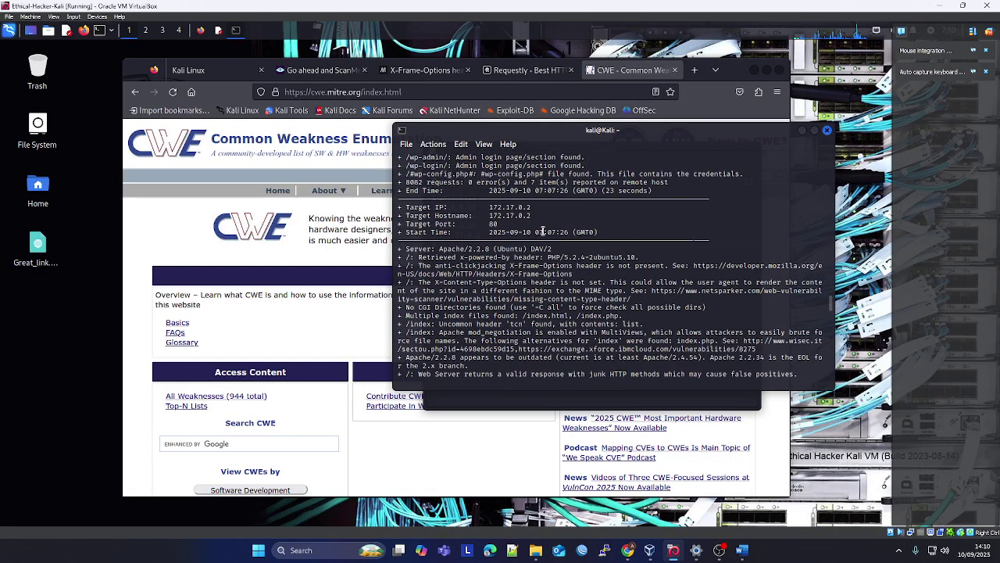
- Recheck the CVEs listed in Part 3 of the lab page and highlight CVE-2003-1418 in the Nikto output for 172.17.0.2
click(628, 550)
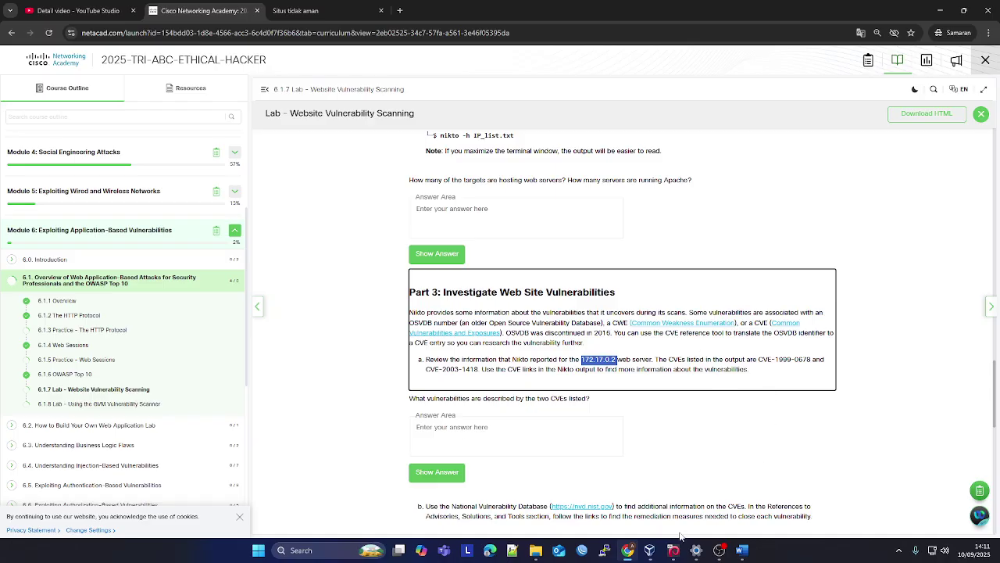
click(627, 550)
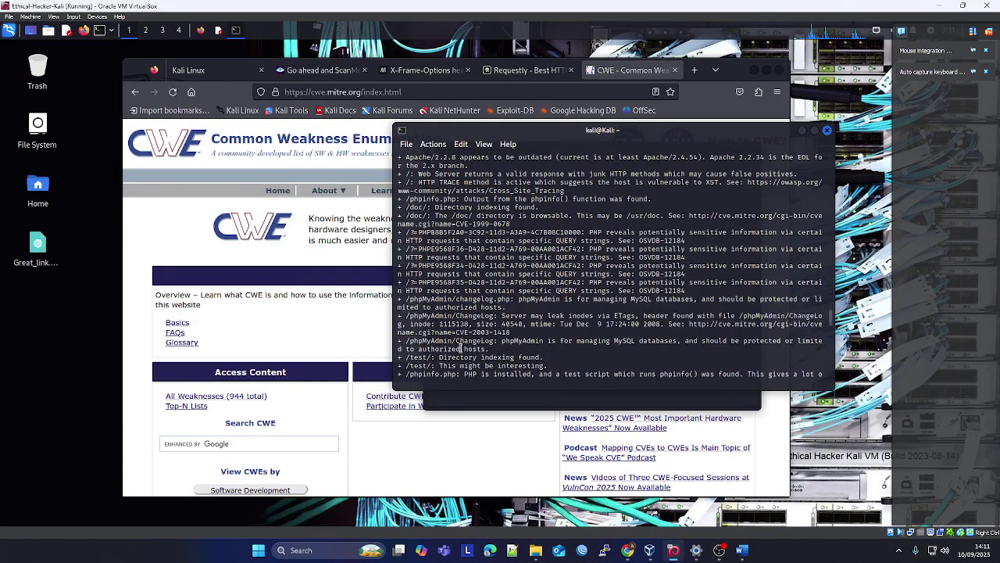
drag(456, 333, 518, 337)
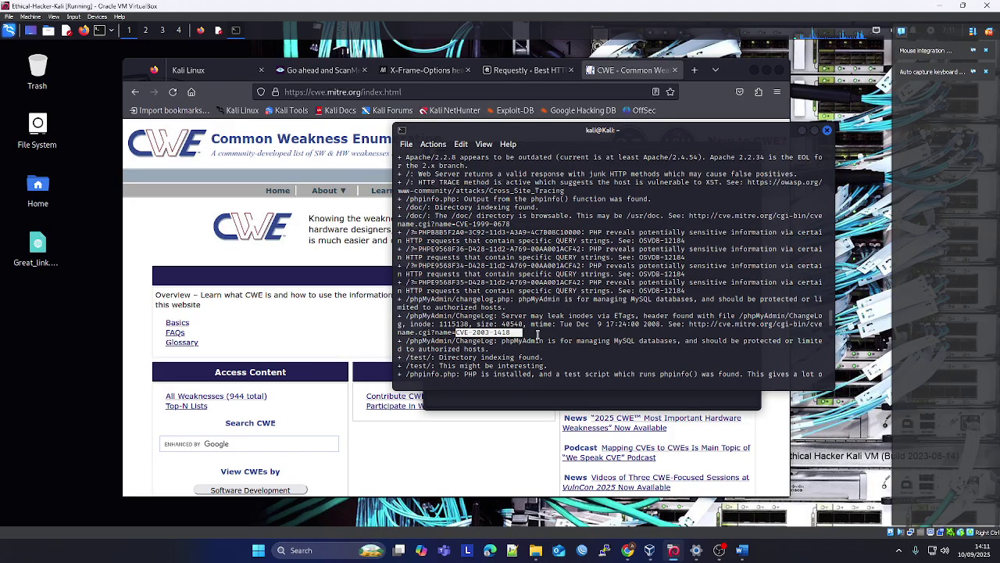
click(628, 550)
scroll(599, 342, down, 2)
scroll(598, 359, down, 1)
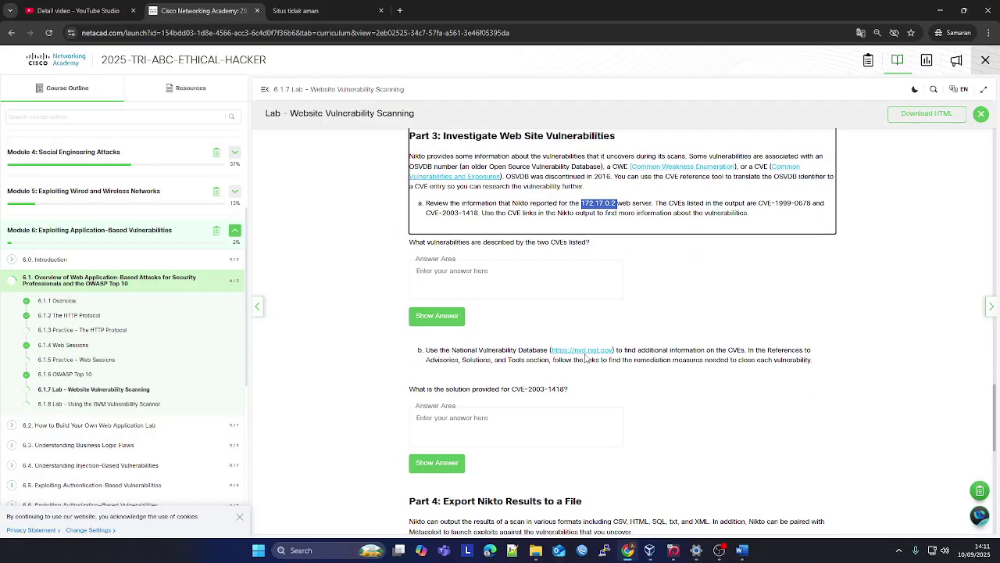
right_click(585, 353)
click(622, 432)
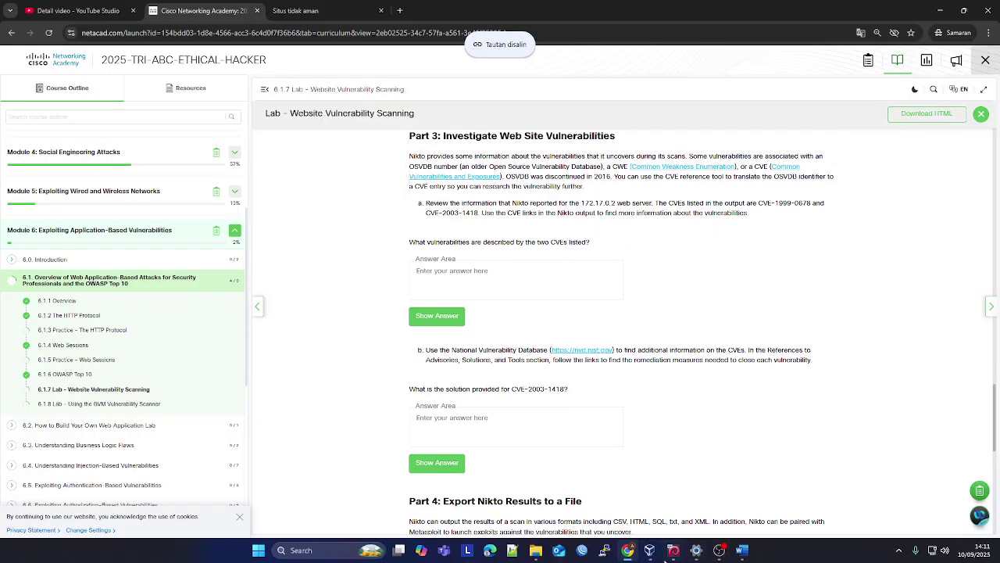
click(673, 550)
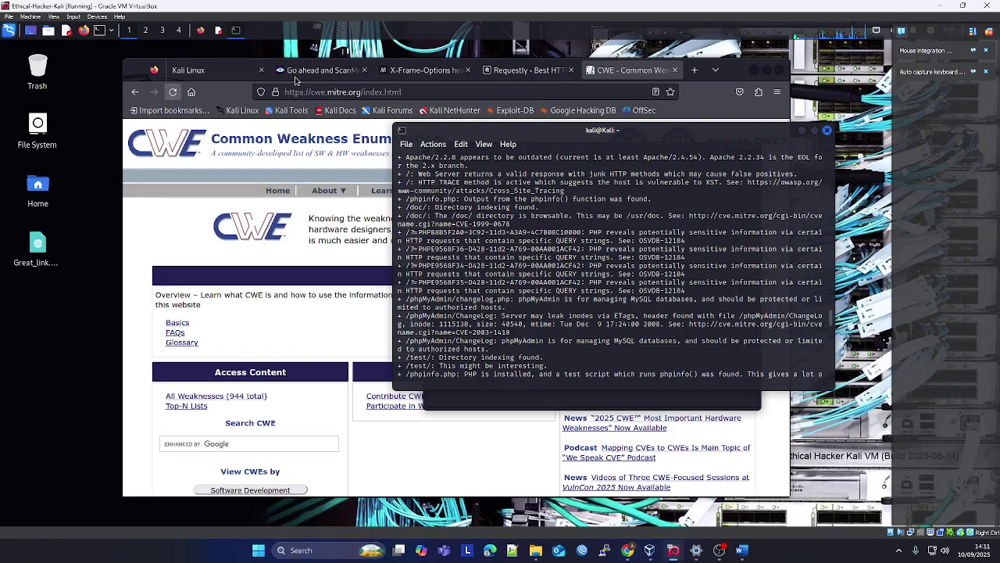
click(579, 95)
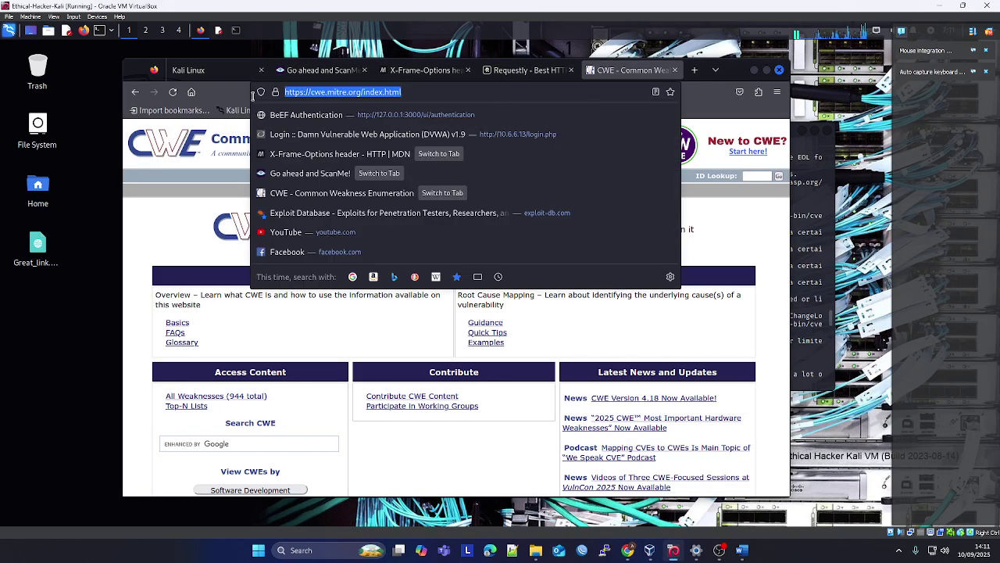
text(https://nvd.nist.gov/)
key(Return)
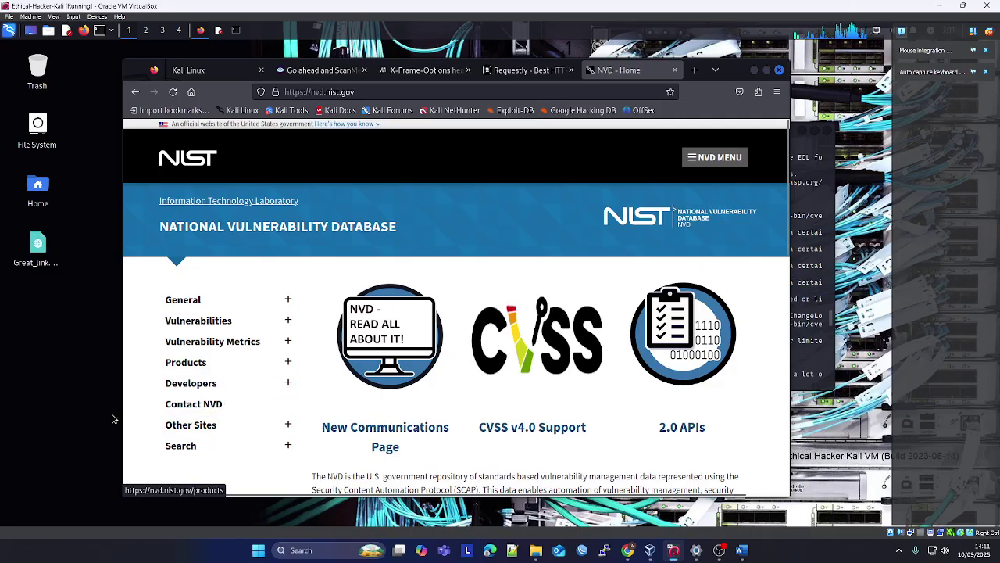
click(287, 445)
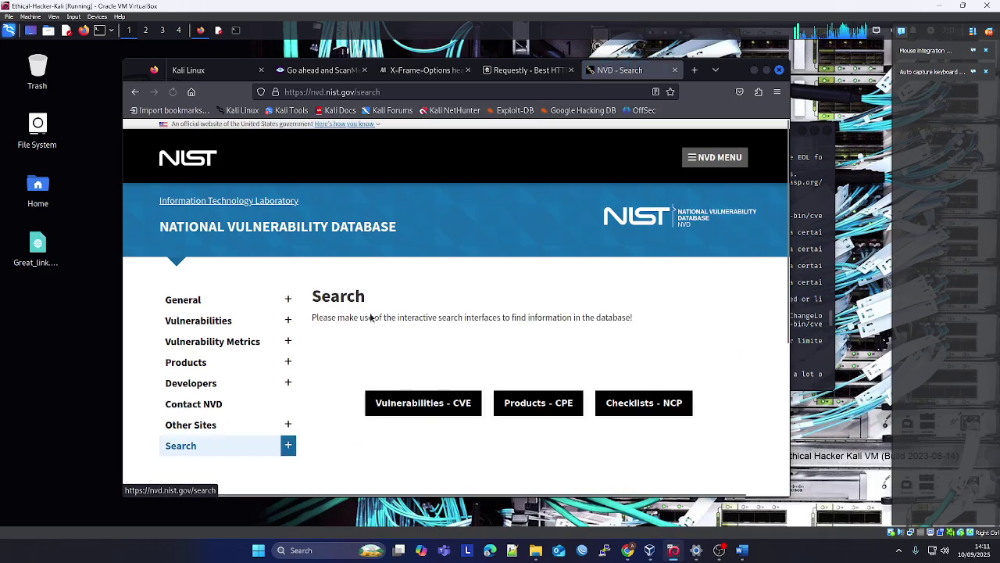
click(450, 411)
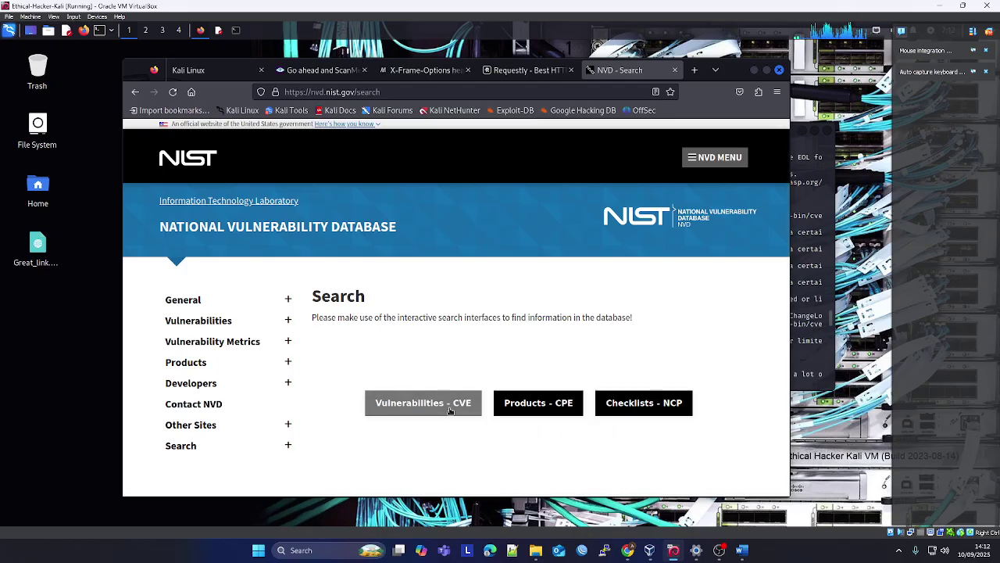
click(445, 419)
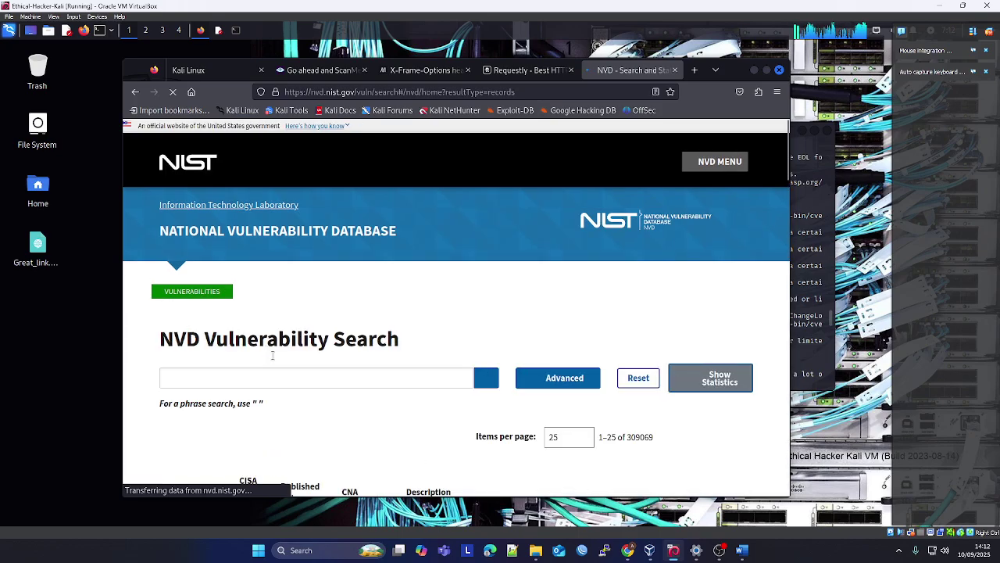
- Copy CVE-2003-1418 from the Part 3 question on the lab page and search NVD for it as a quoted phrase
click(329, 378)
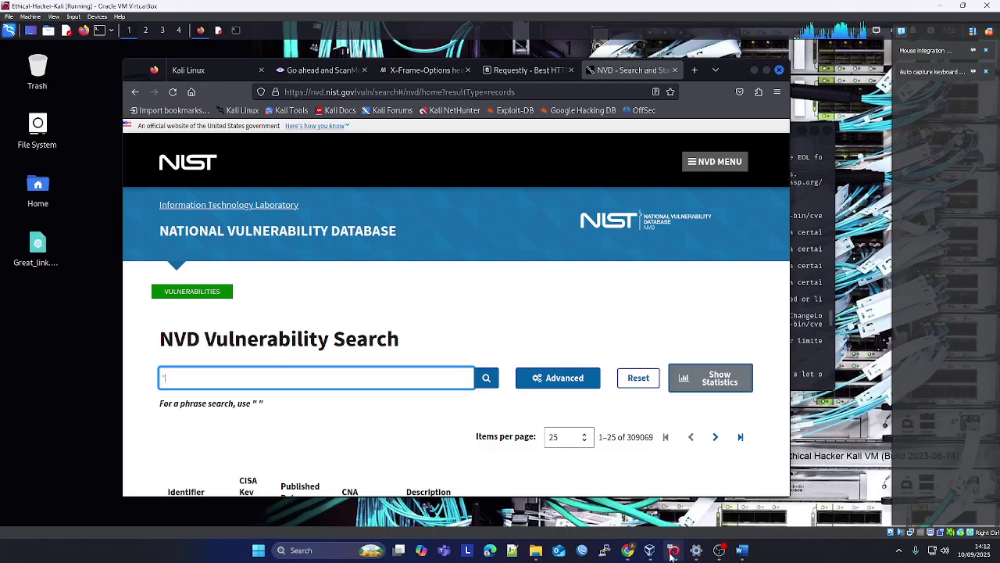
click(626, 548)
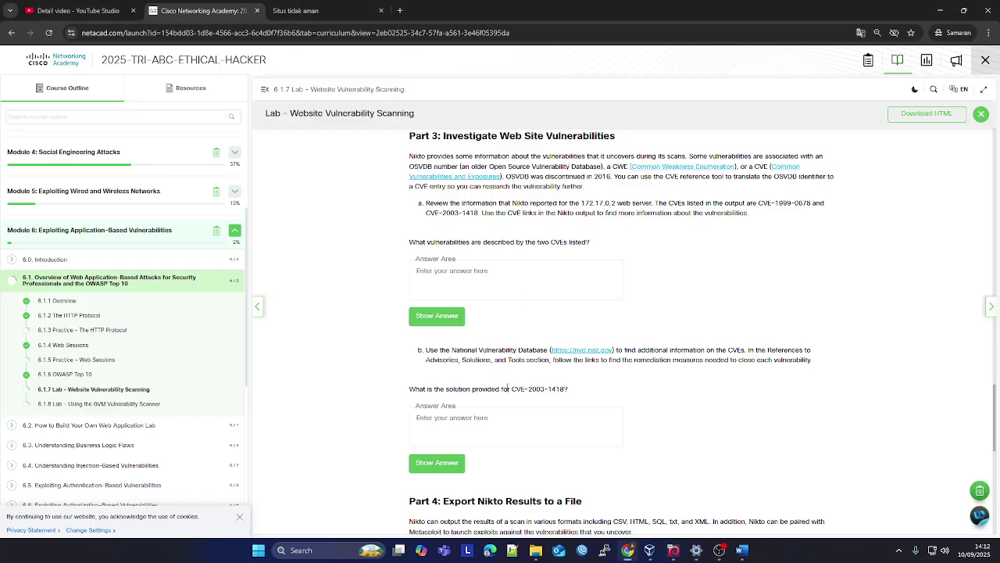
drag(513, 389, 564, 389)
key(ctrl+c)
key(alt+Tab)
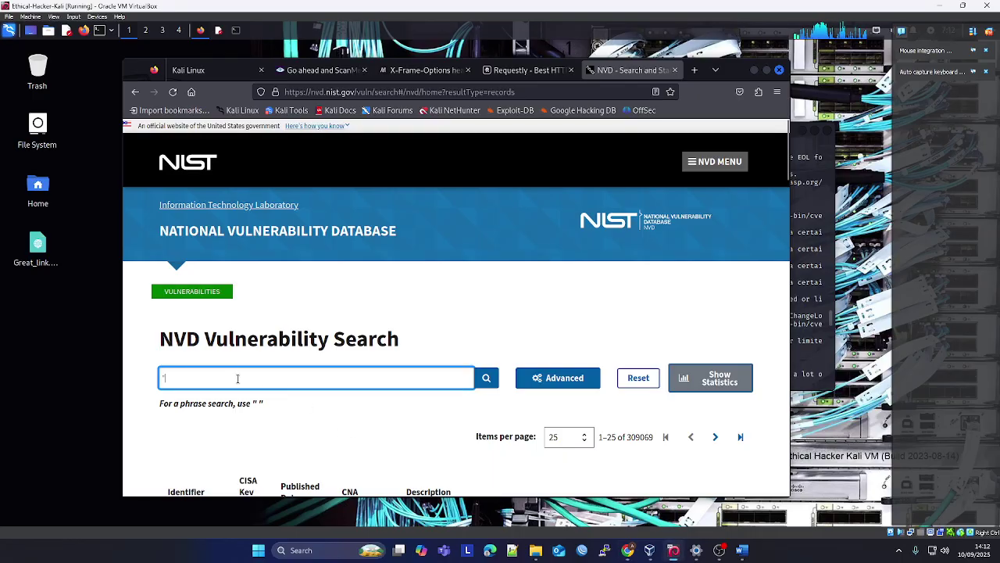
click(237, 378)
text(")
key(ctrl+v)
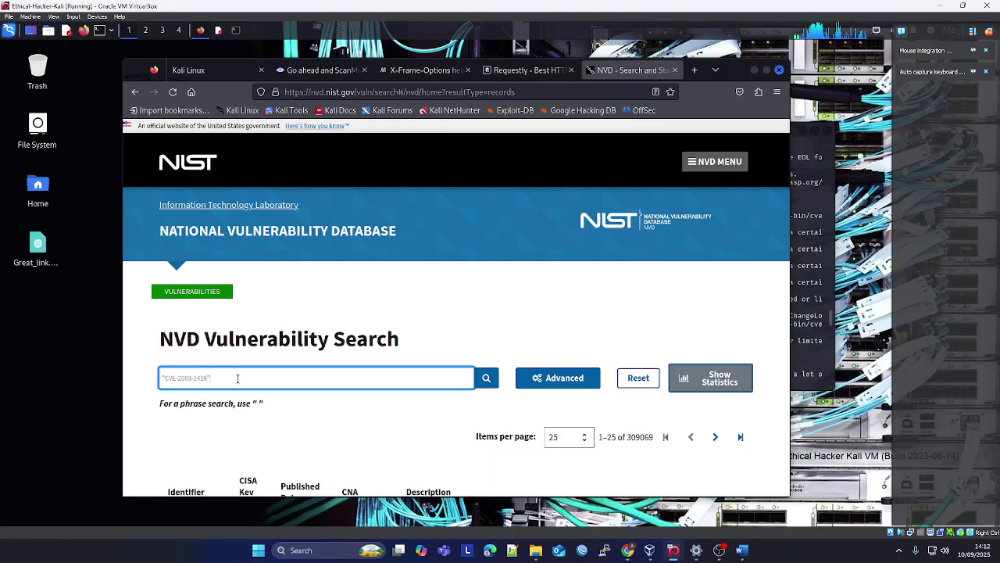
click(487, 379)
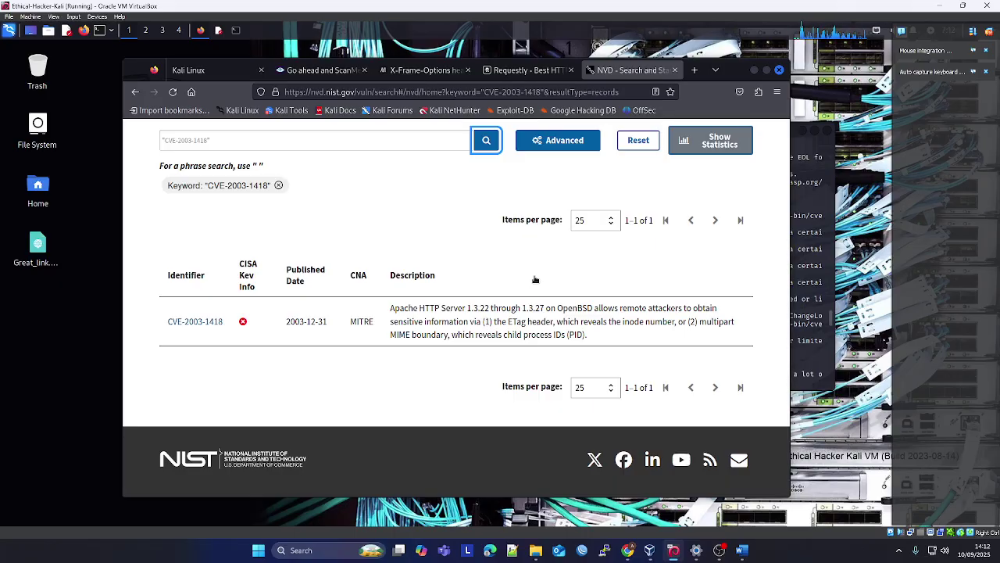
click(719, 550)
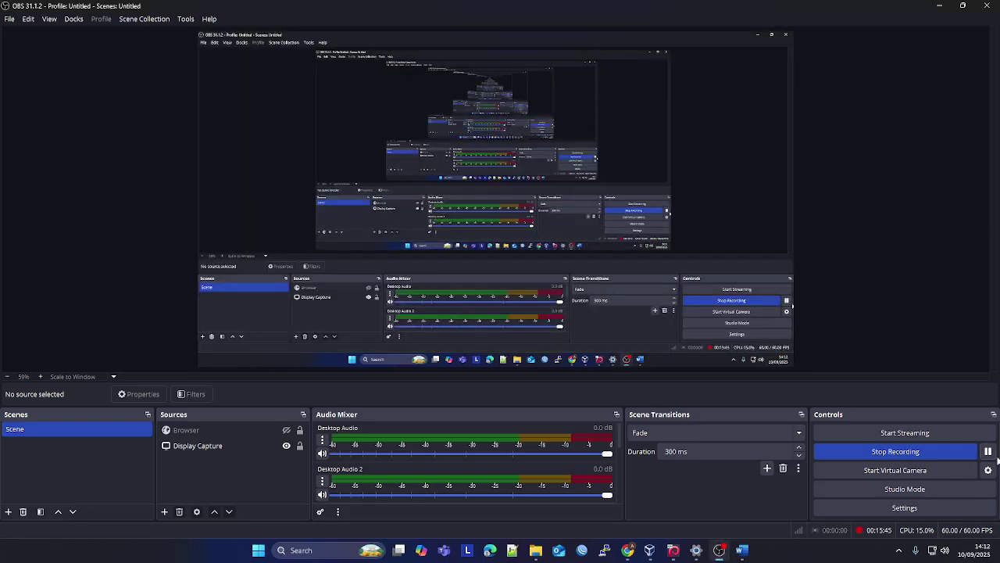
click(673, 550)
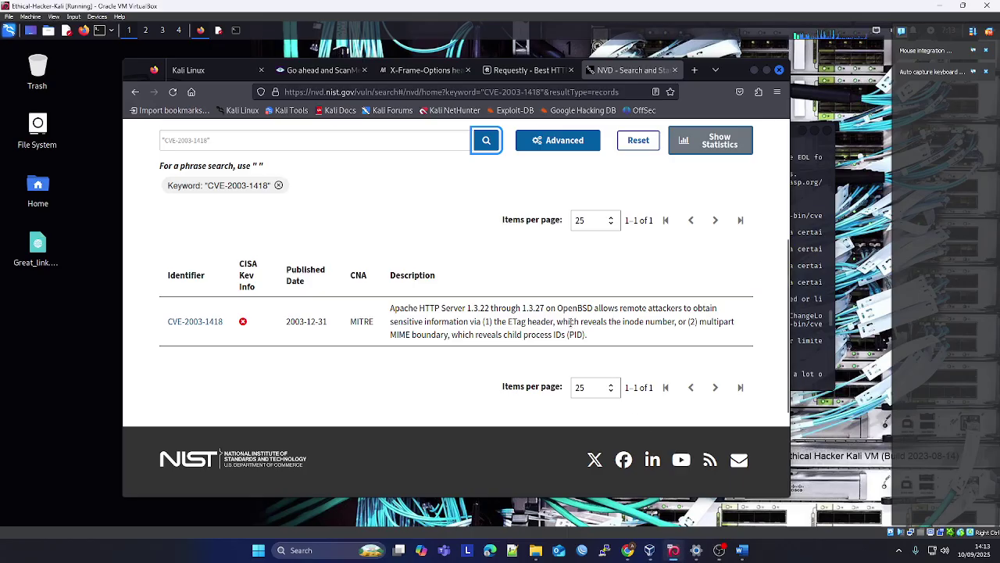
- Copy the command "nikto -h 172.17.0.2 -o scan_results.htm" from Part 4 of the lab page in Chrome and return to the Kali virtual machine
click(627, 550)
scroll(556, 271, down, 3)
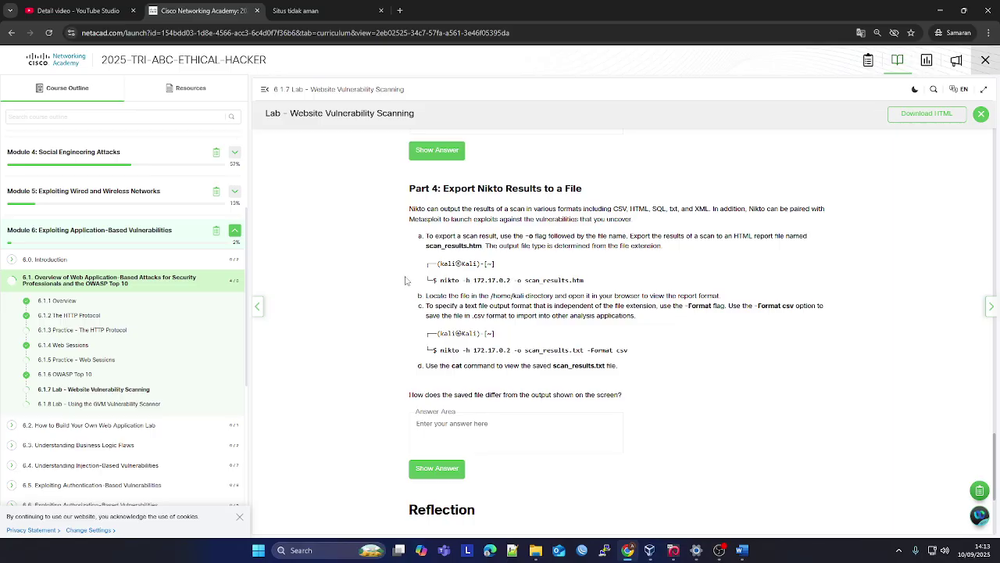
drag(440, 281, 587, 283)
right_click(579, 280)
click(582, 289)
click(675, 550)
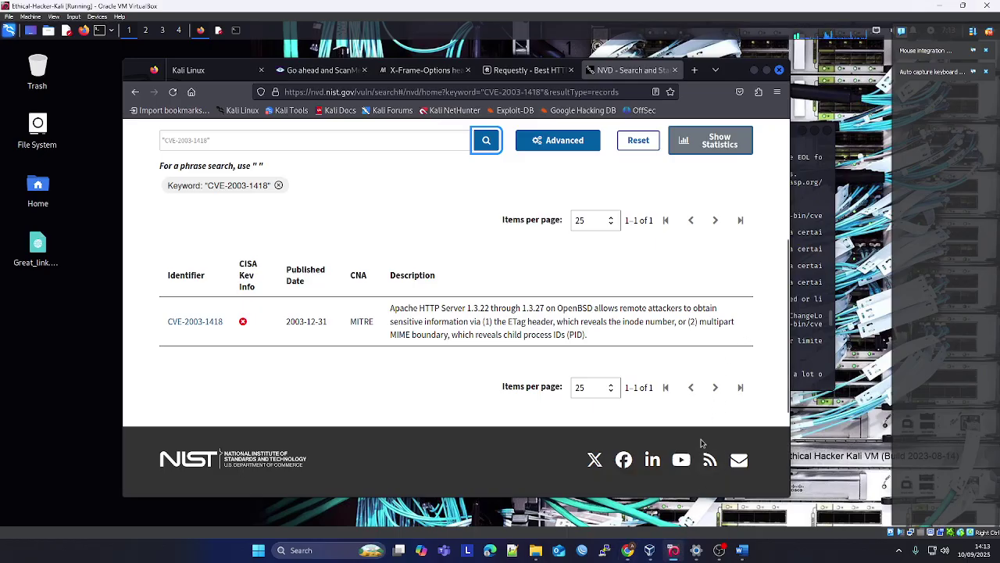
- Run the copied command "nikto -h 172.17.0.2 -o scan_results.htm" at the Kali terminal prompt
click(802, 317)
scroll(578, 351, up, 15)
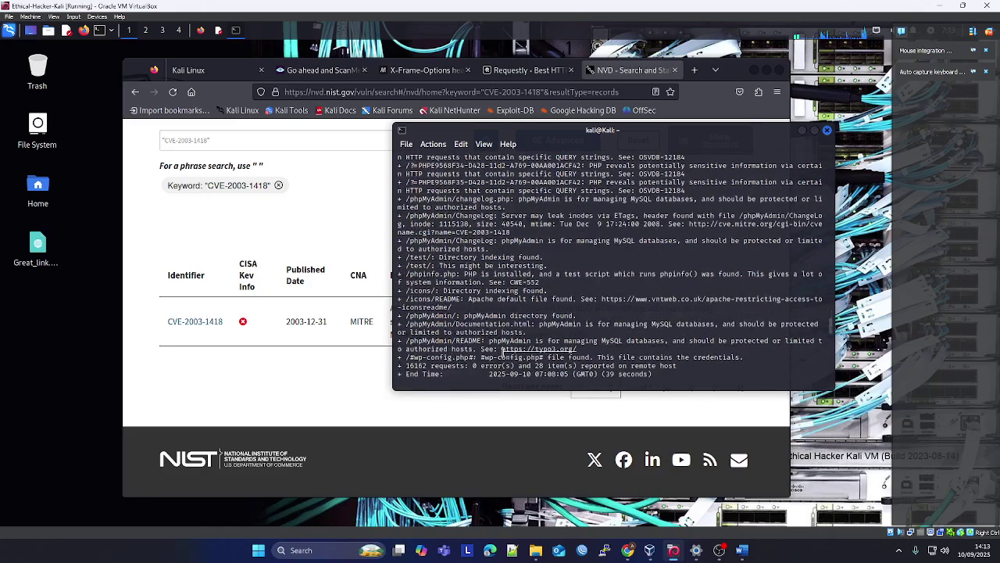
scroll(503, 353, down, 15)
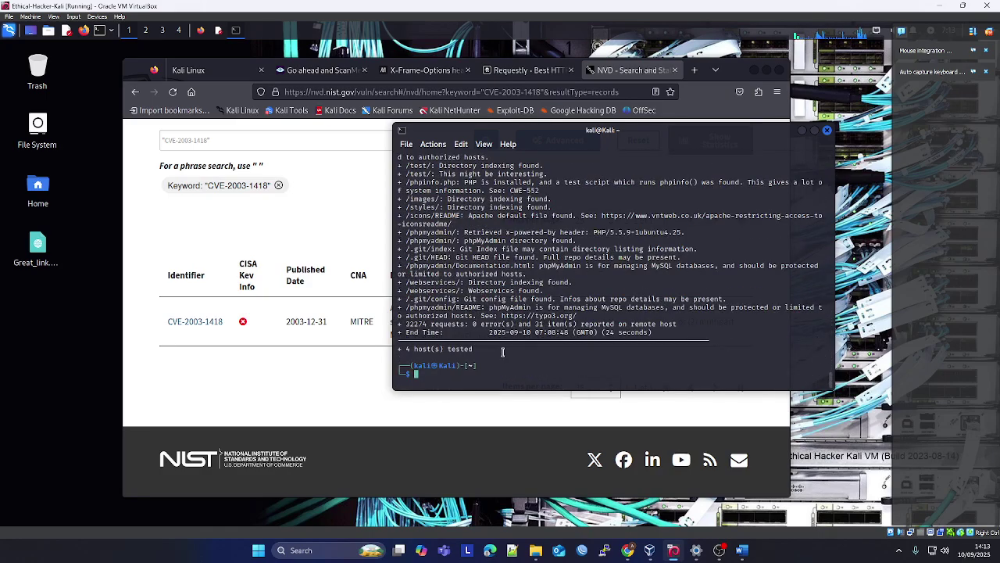
right_click(504, 352)
click(537, 203)
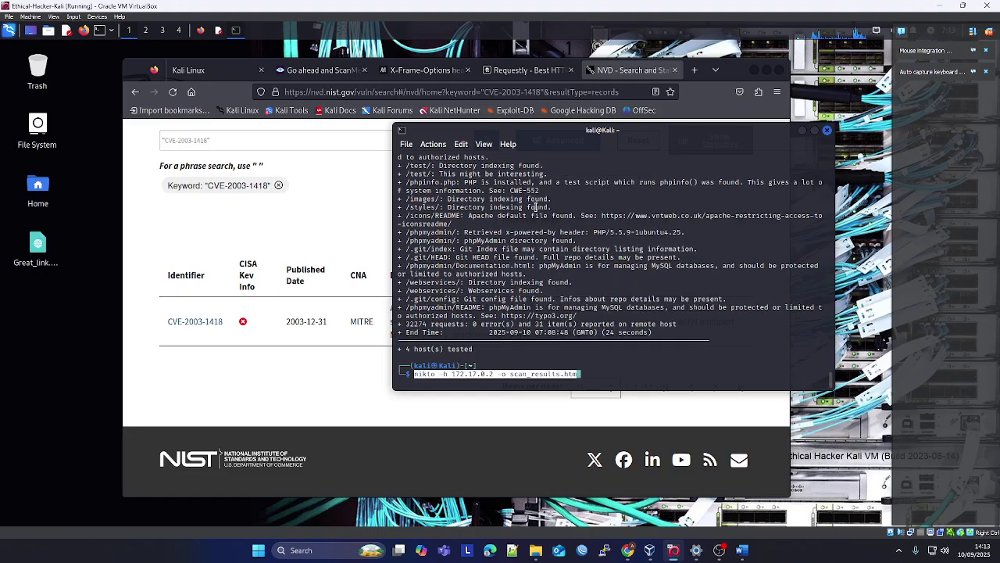
click(604, 359)
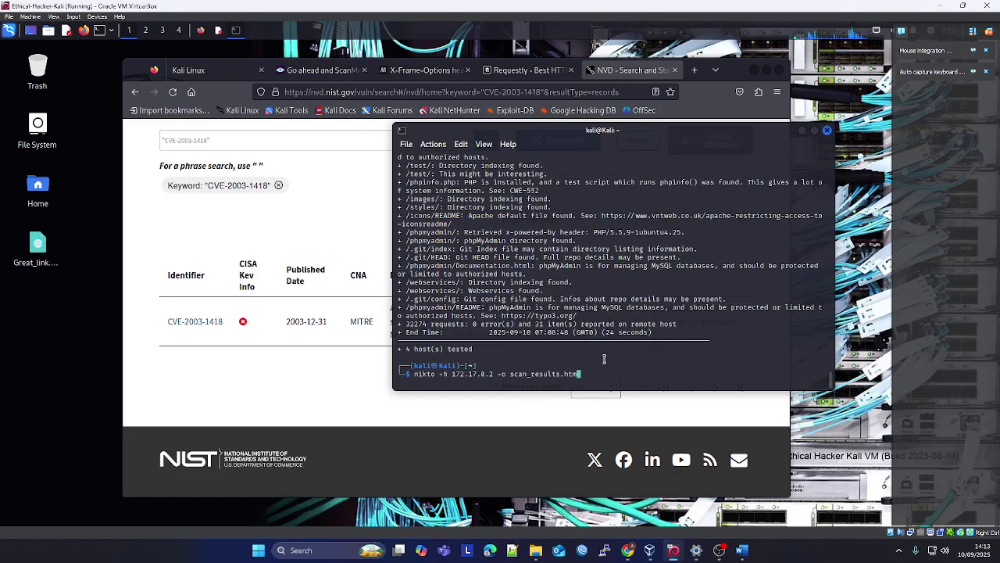
key(Return)
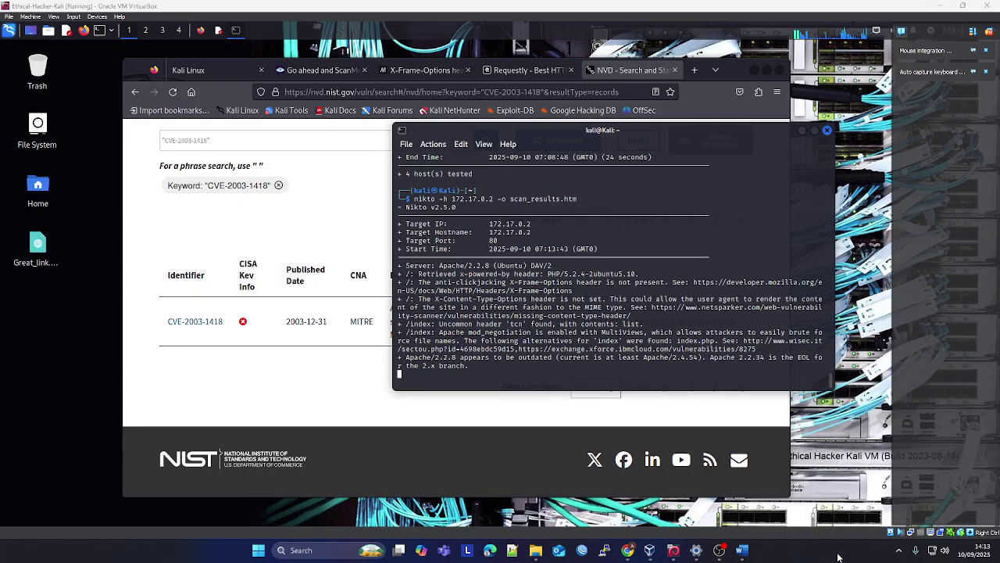
- Capture the terminal window showing the scan_results.htm export, paste it below the last screenshot in the Word document, and return to Kali
key(super+shift+s)
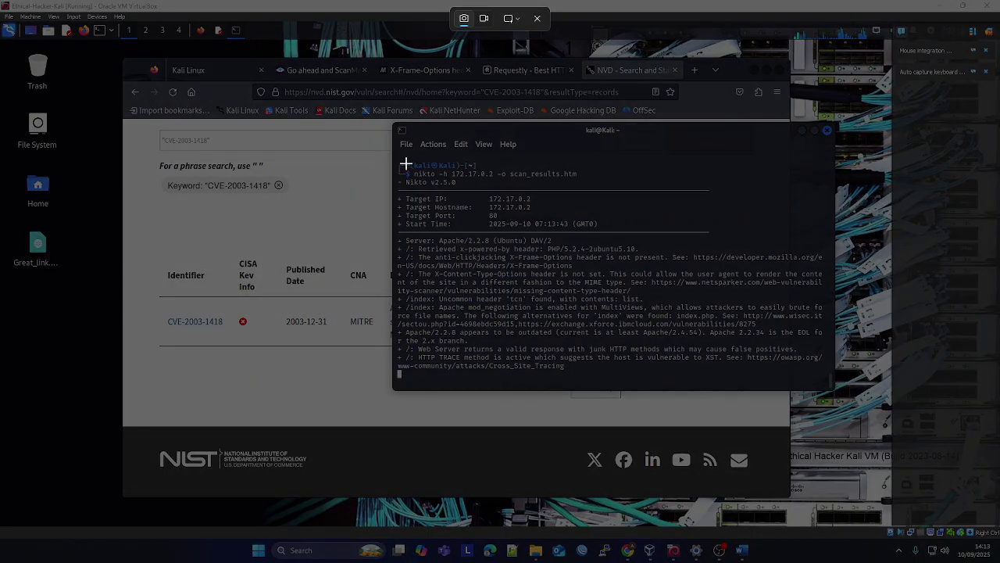
drag(389, 121, 834, 388)
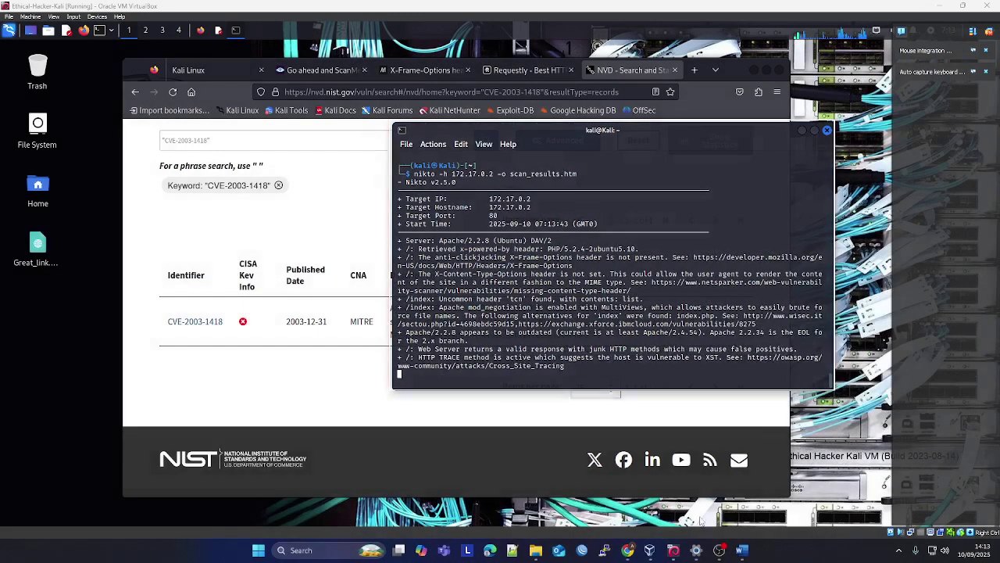
click(742, 549)
key(Return)
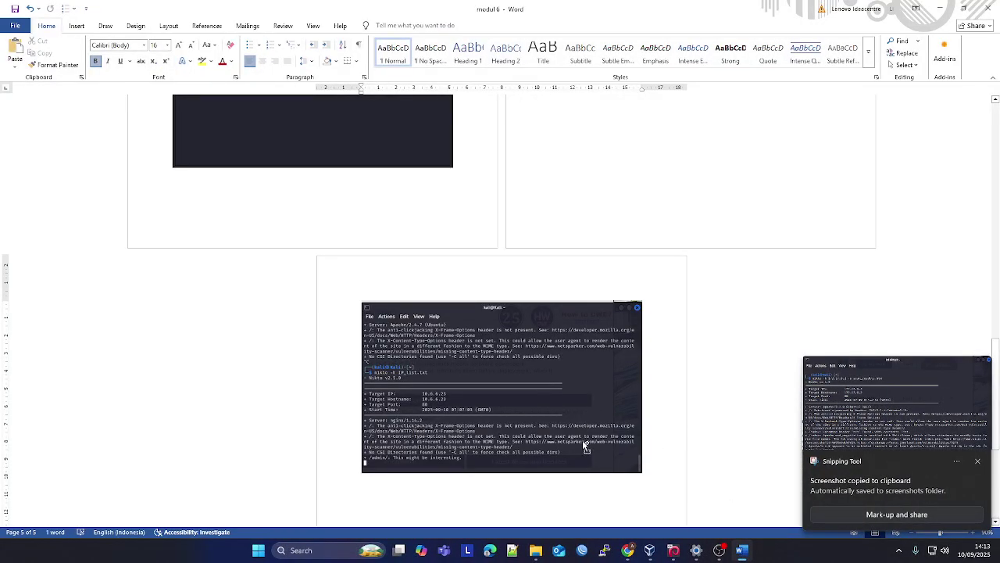
key(ctrl+v)
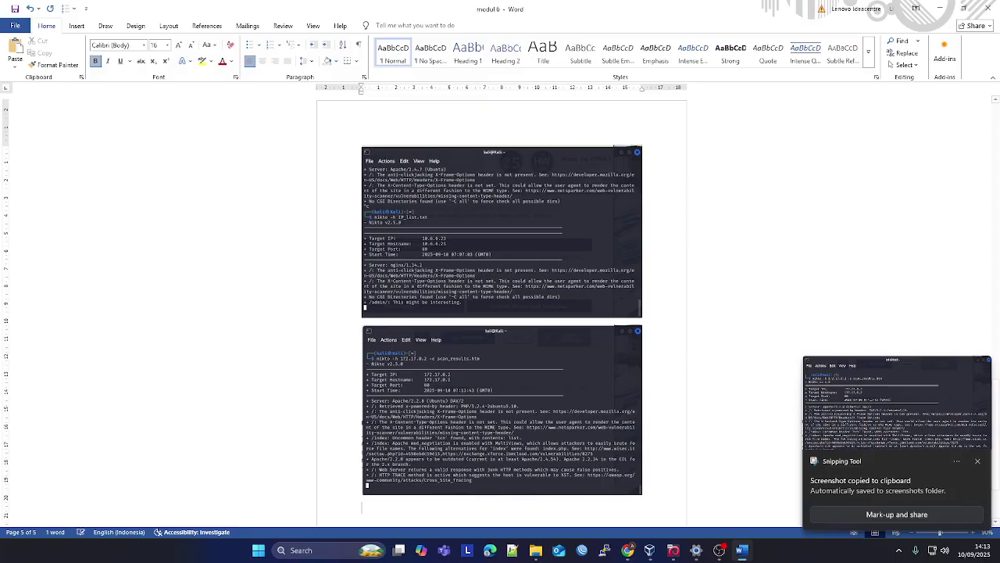
key(alt+Tab)
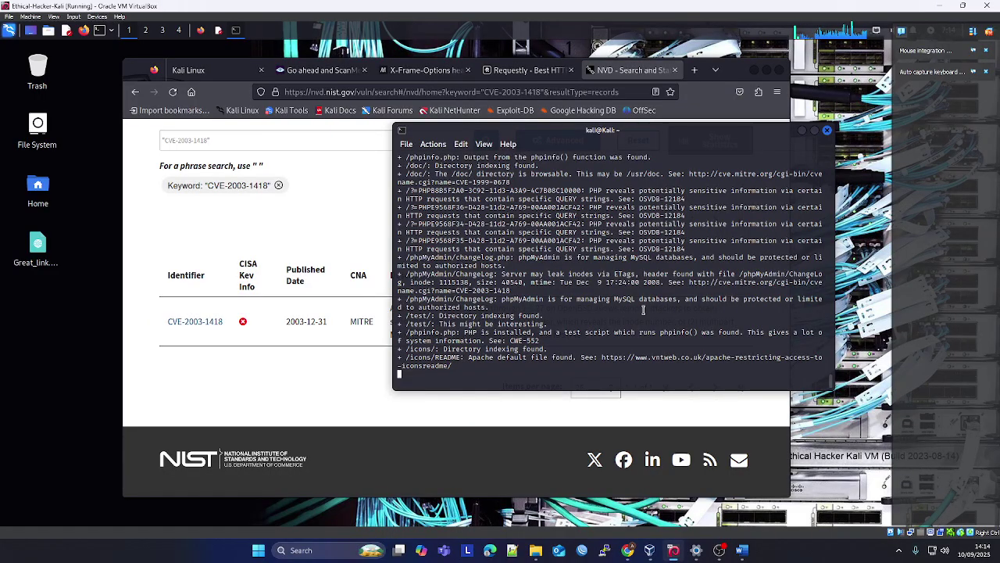
- Copy the command "nikto -h 172.17.0.2 -o scan_results.txt -Format csv" from Part 4 of the lab page and return to the Kali virtual machine
click(626, 551)
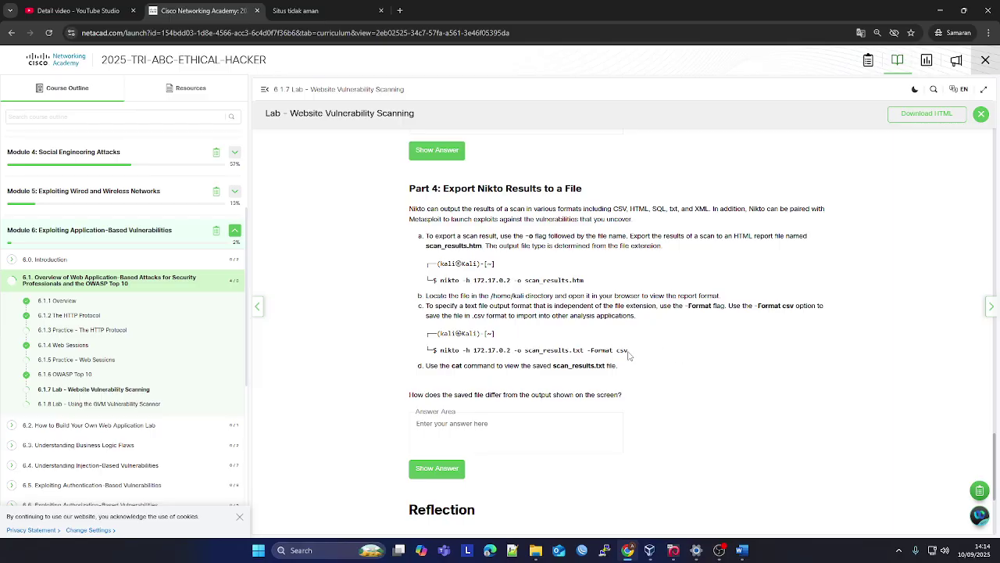
drag(630, 355, 458, 350)
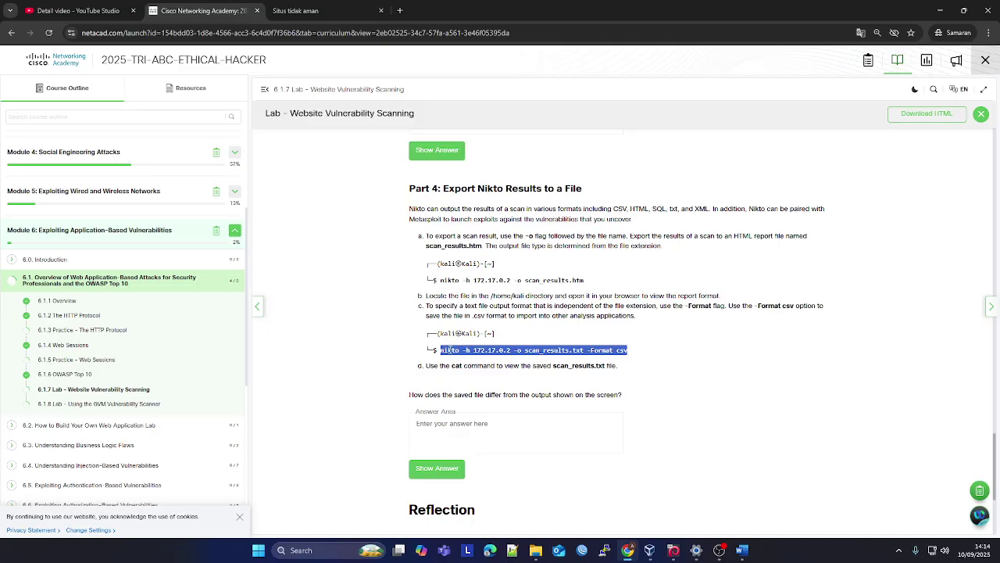
right_click(456, 353)
click(483, 366)
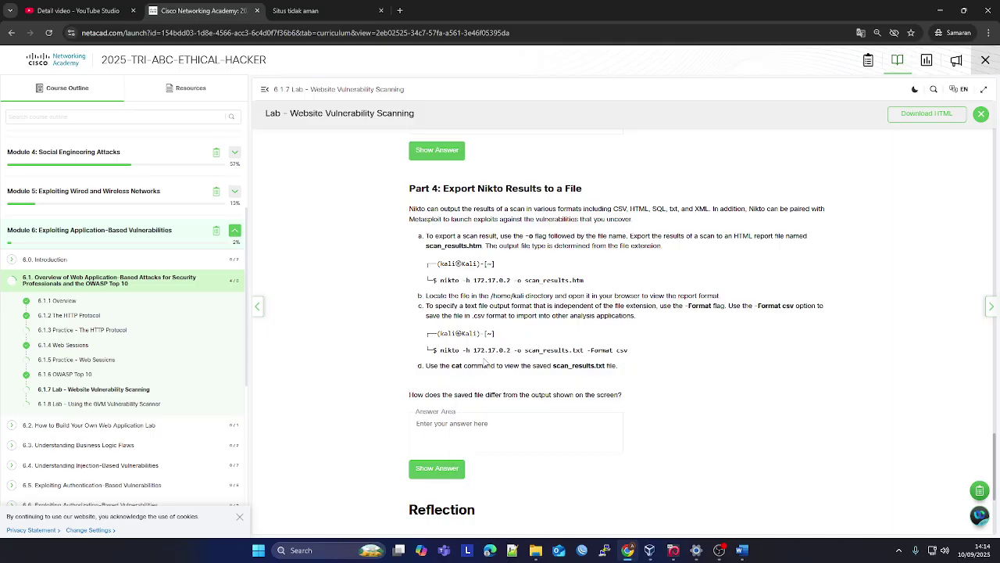
click(743, 551)
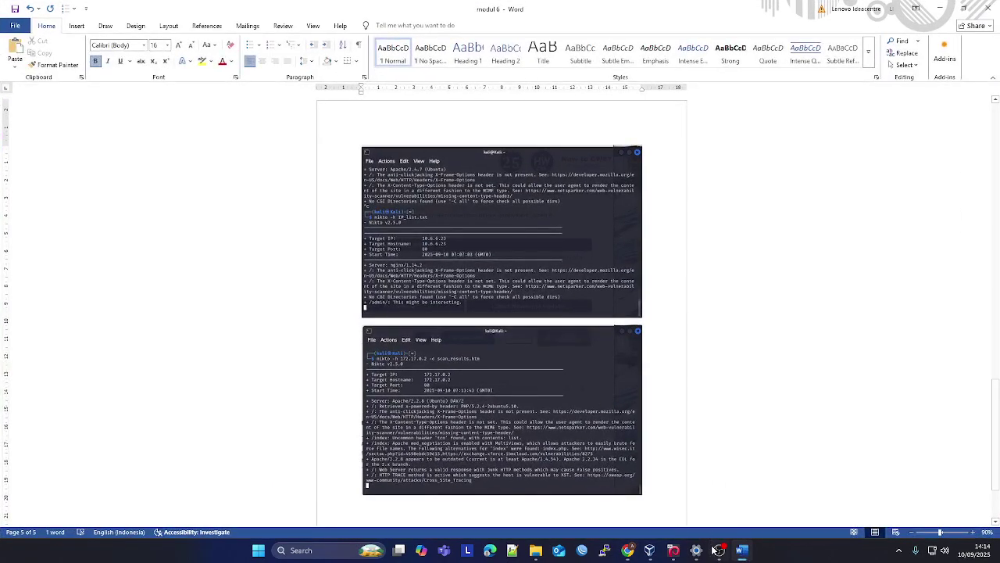
click(674, 551)
- Run the copied command "nikto -h 172.17.0.2 -o scan_results.txt -Format csv" in the Kali terminal
right_click(495, 343)
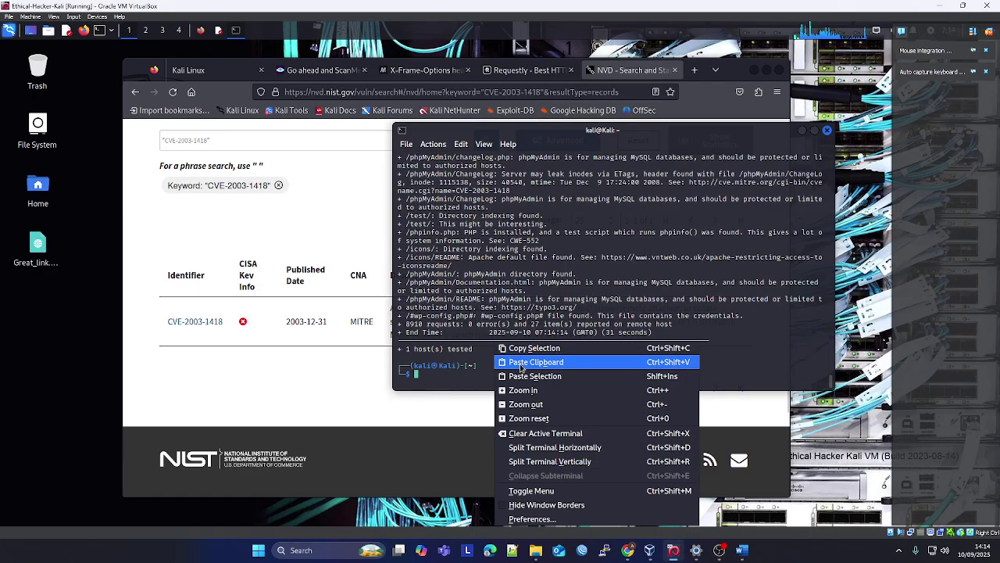
click(523, 362)
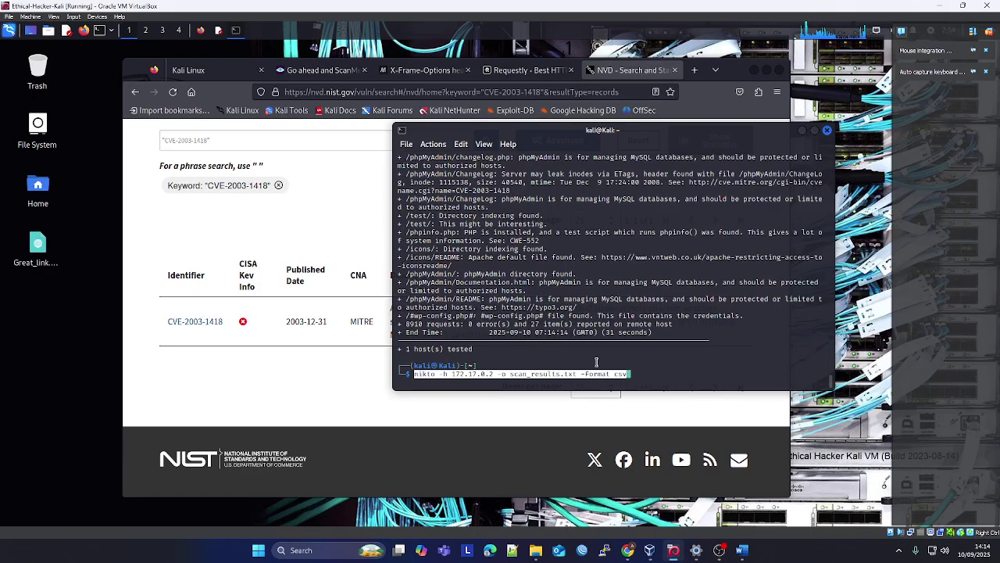
key(Return)
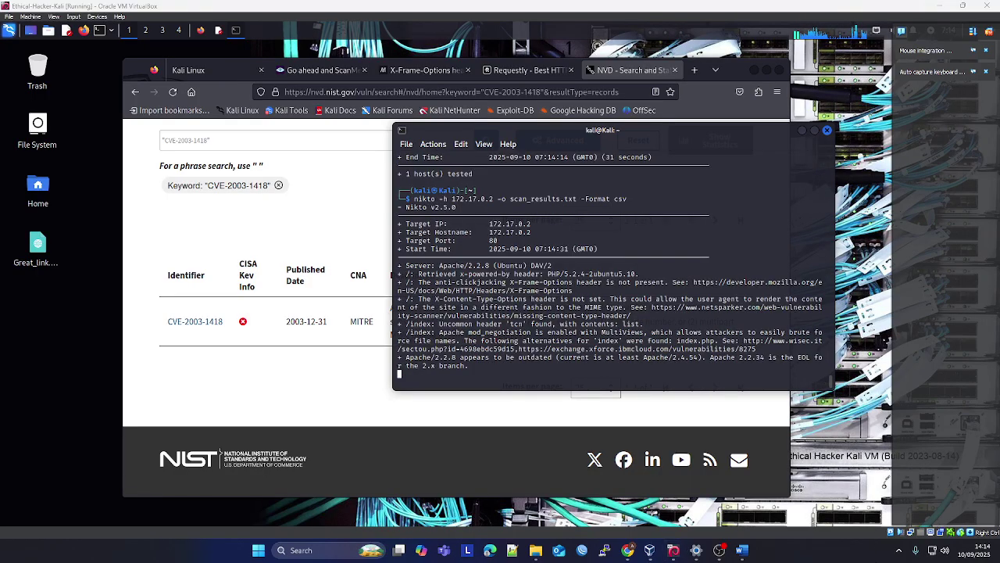
- Capture the terminal window showing the CSV export, paste it at the end of the Word document, and go back to the lab page
key(super+shift+s)
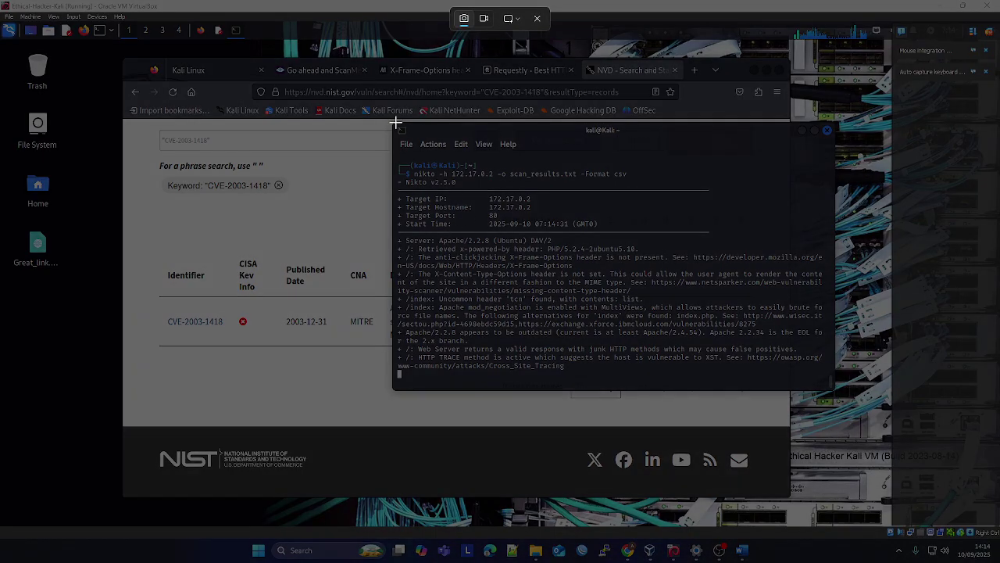
drag(391, 125, 836, 389)
click(742, 550)
scroll(500, 437, down, 1)
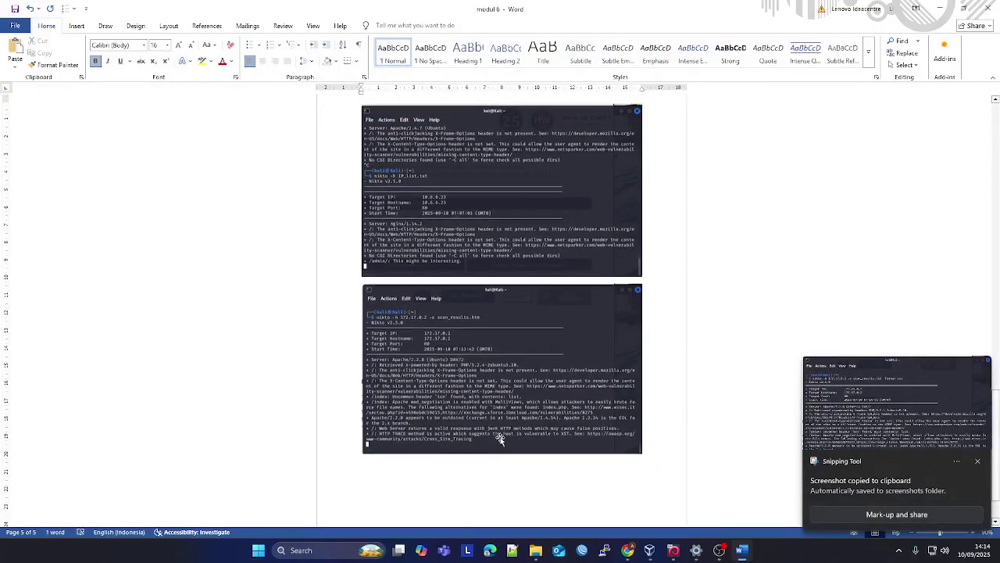
key(ctrl+v)
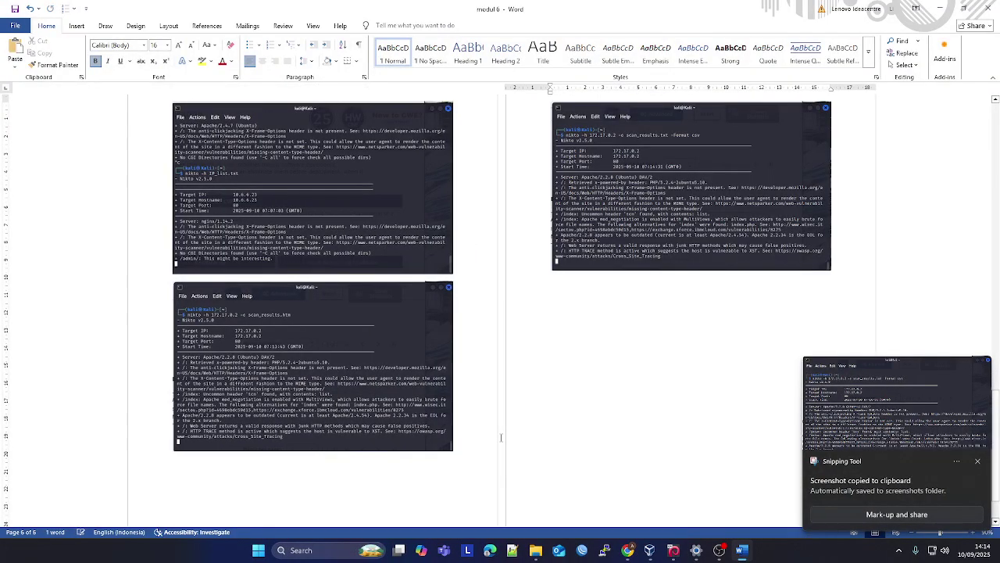
click(628, 550)
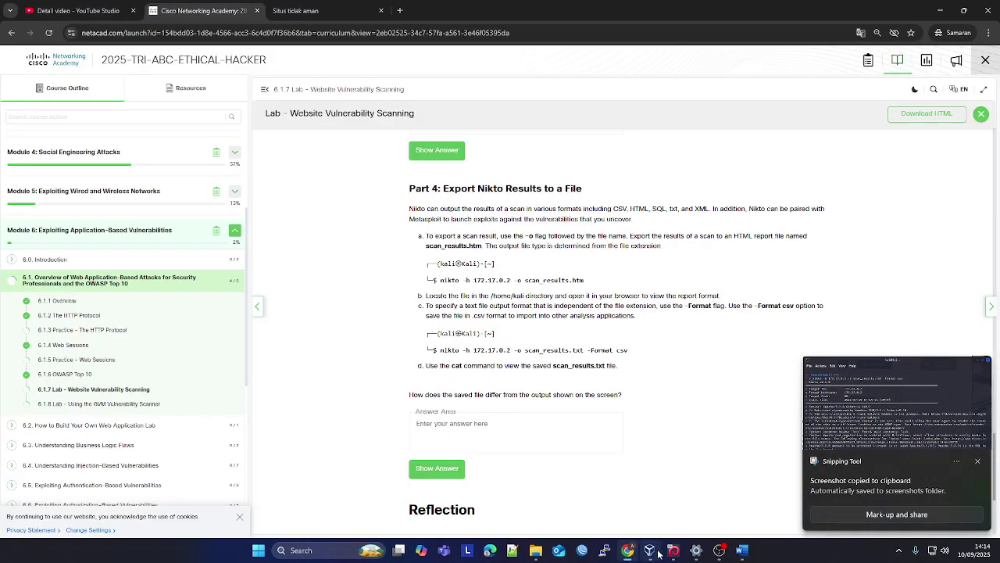
- Check the Nikto scan in the Kali terminal and read the lab page's Part 4 instruction on viewing scan_results.txt, plus the questions below it
click(656, 552)
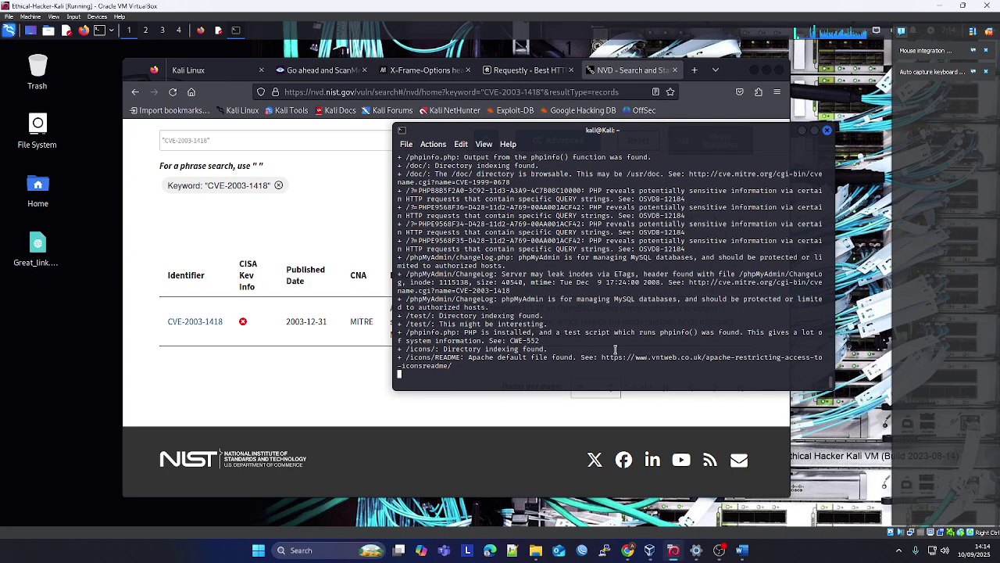
click(628, 550)
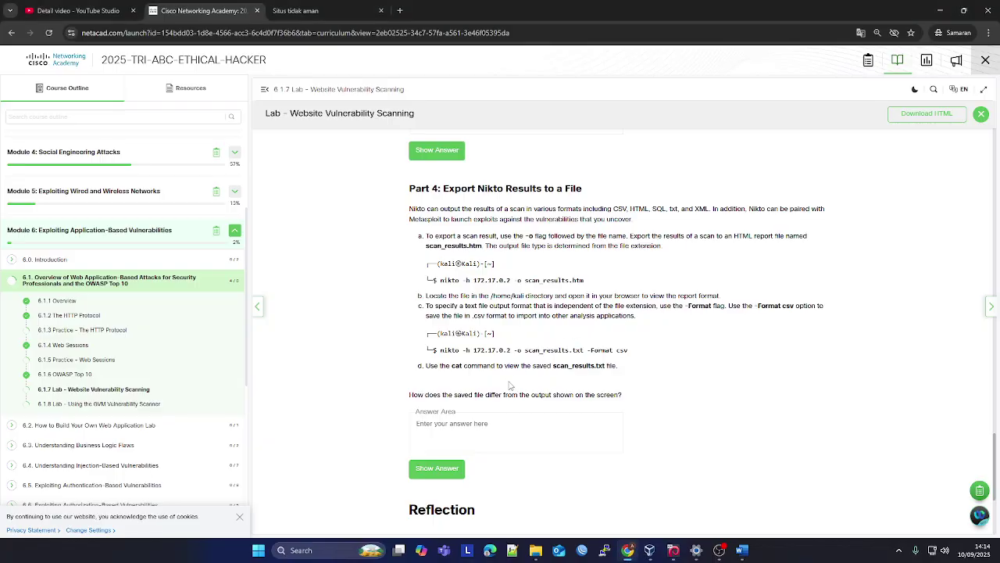
double_click(457, 366)
drag(553, 365, 607, 366)
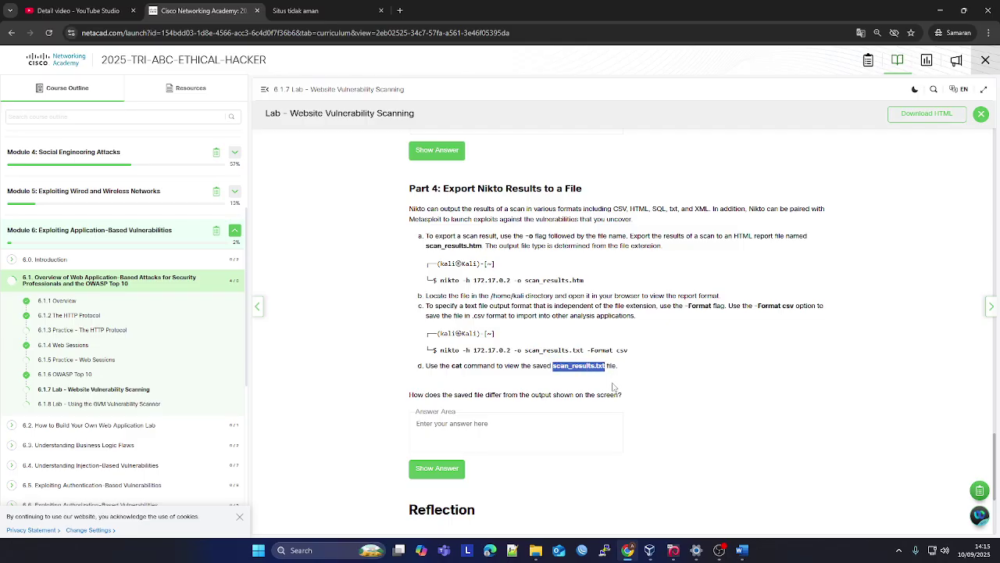
click(616, 389)
click(742, 550)
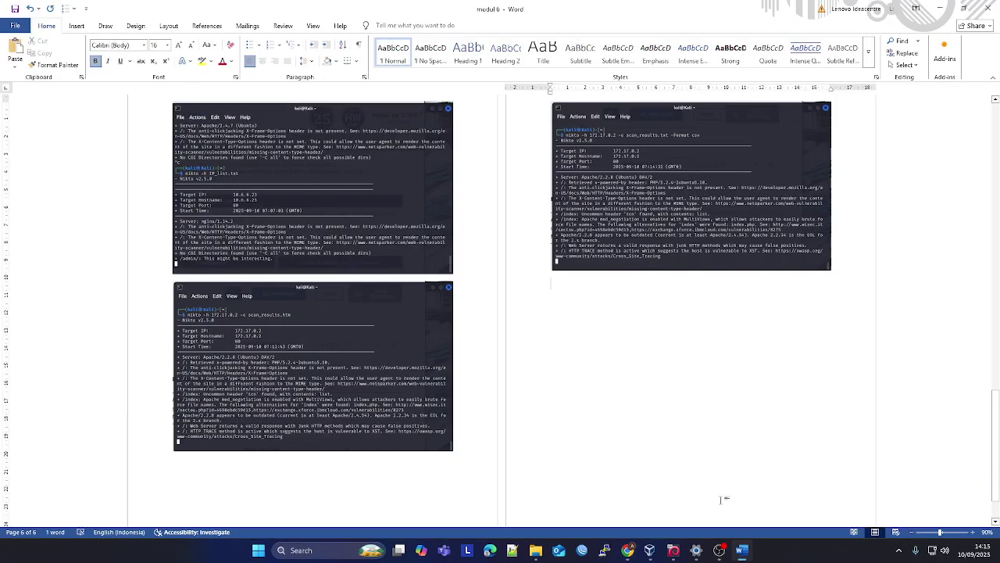
click(674, 550)
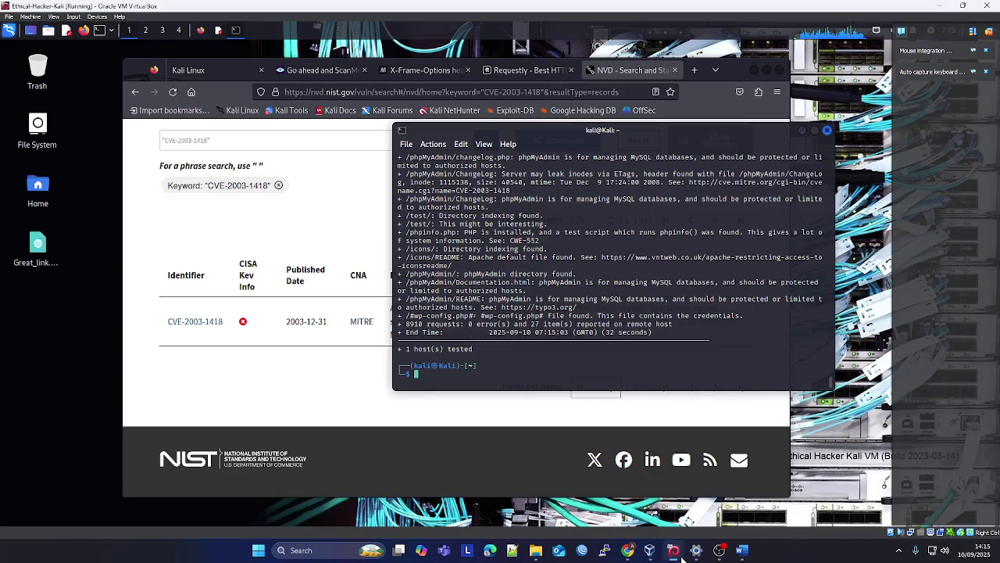
click(626, 550)
scroll(541, 346, down, 1)
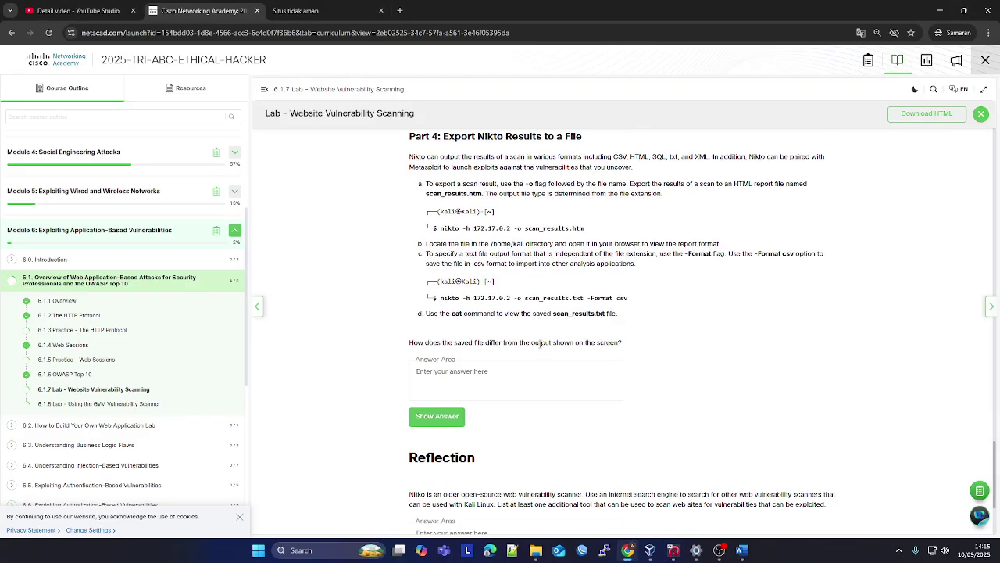
scroll(539, 344, down, 2)
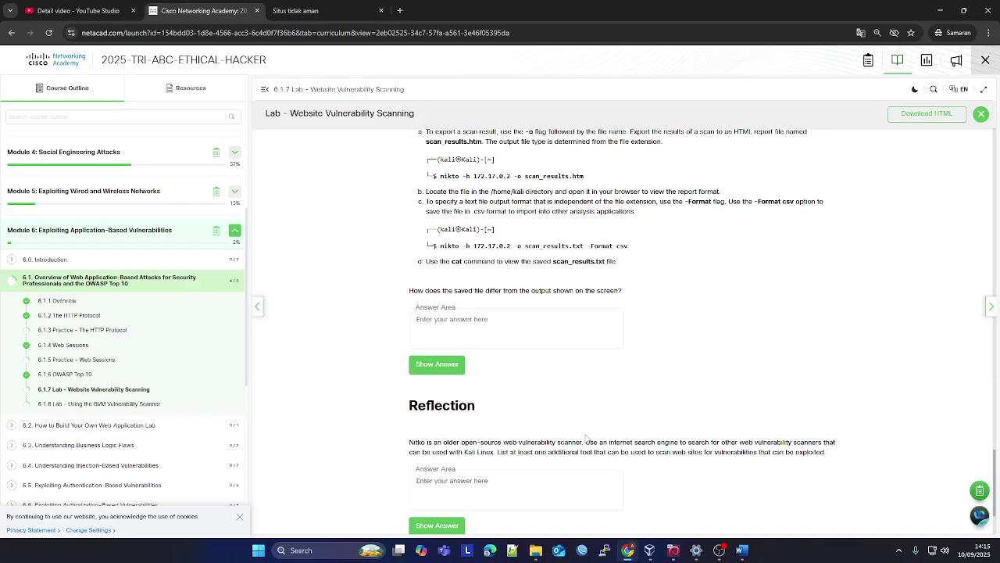
- Try to display the exported file in the Kali terminal with "cat scan_result.txt"
click(673, 550)
text(cat)
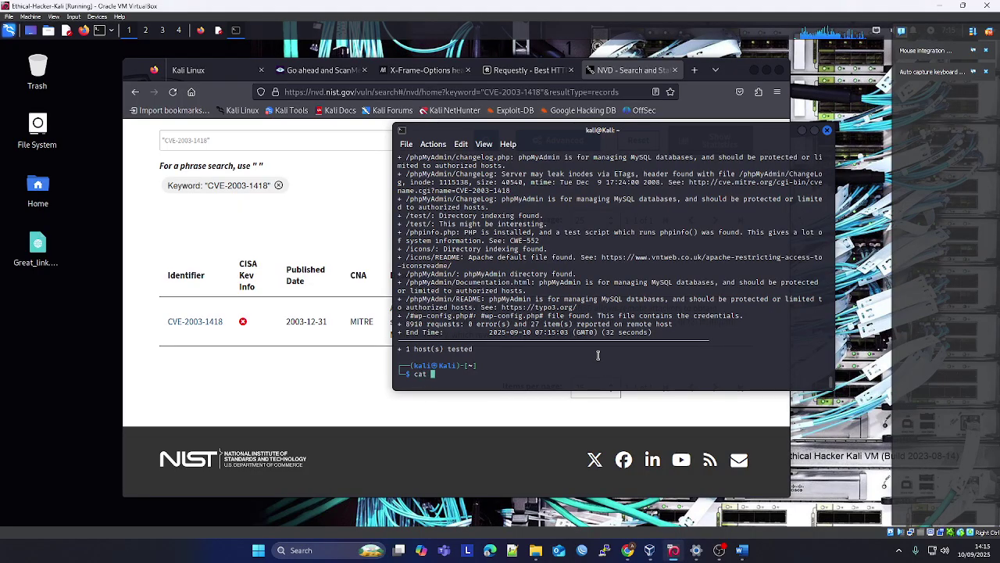
text( scan_r)
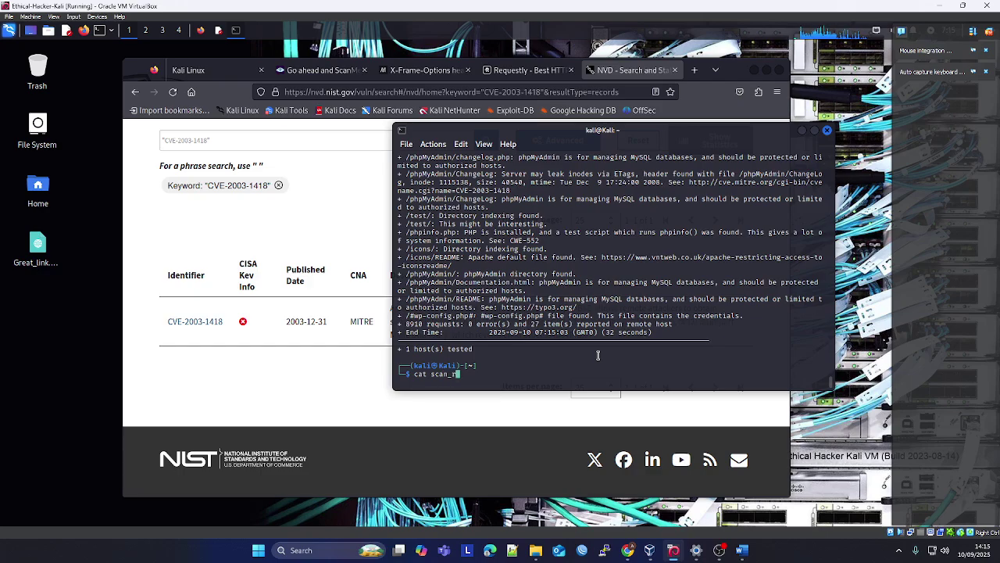
text(esult)
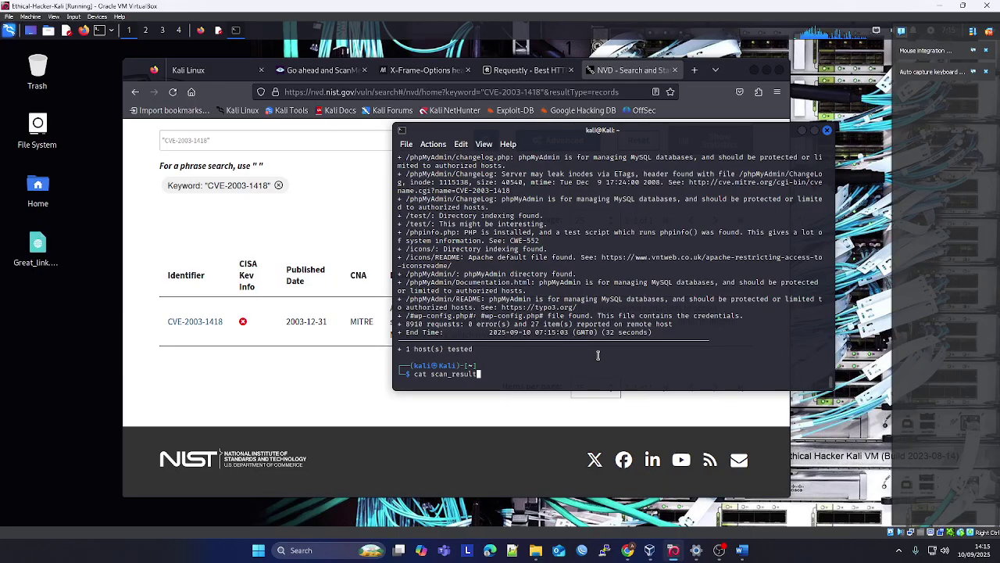
text(.txt)
key(Return)
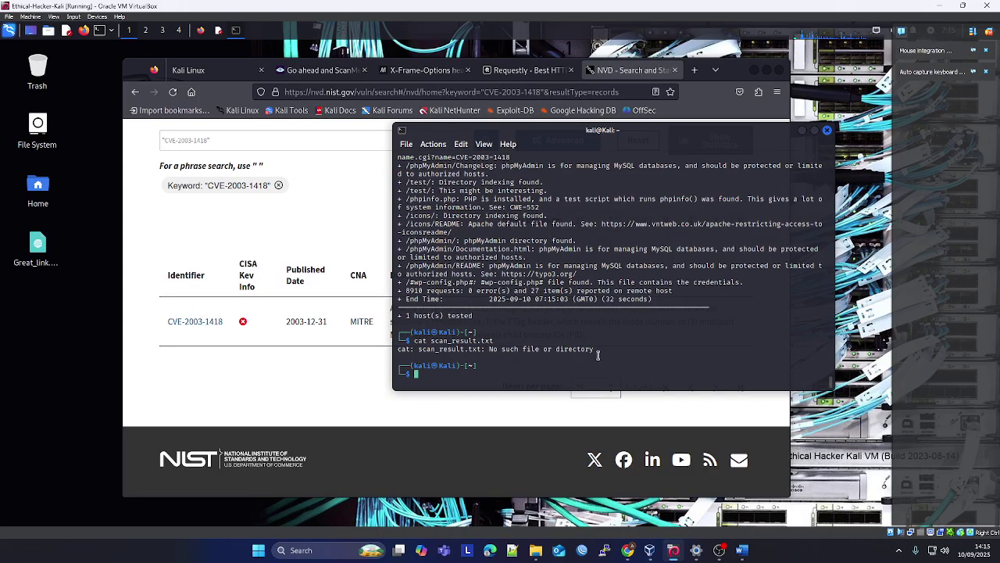
- List the home directory's files with ls and rerun the cat command with the file name corrected to scan_results.txt
text(ls)
key(Return)
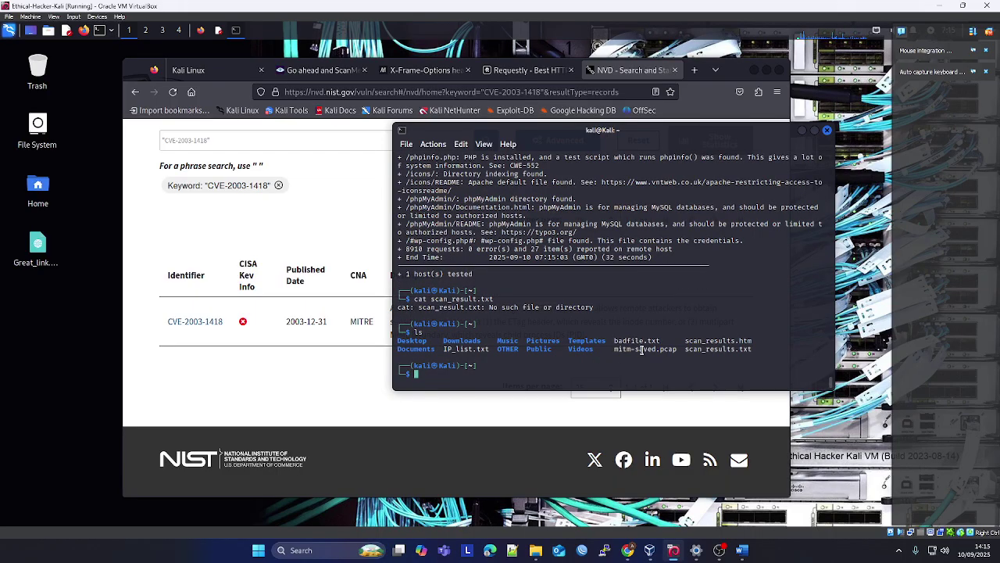
drag(682, 351, 764, 351)
key(Up)
key(Up)
key(Left)
key(Left)
key(Left)
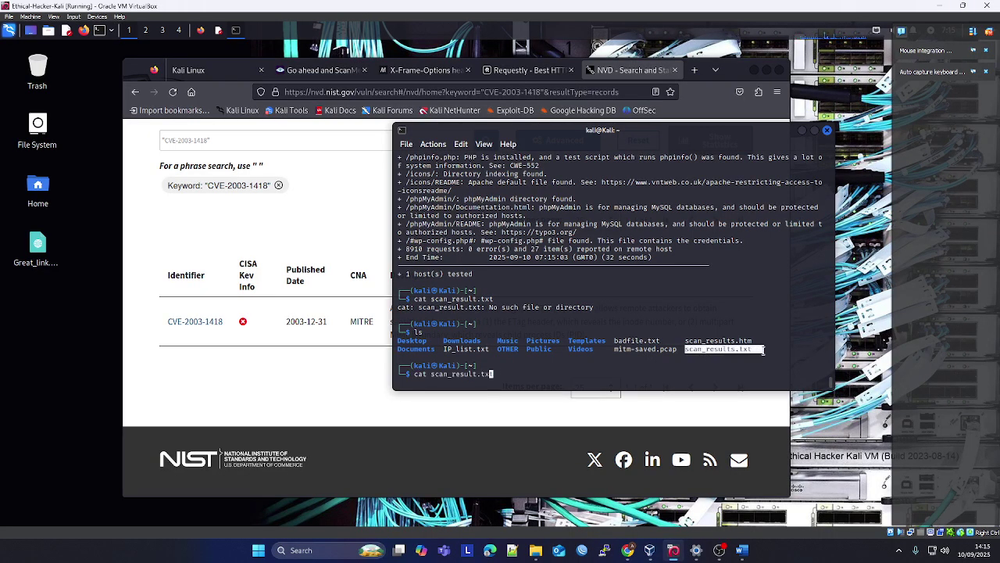
text(s)
key(Return)
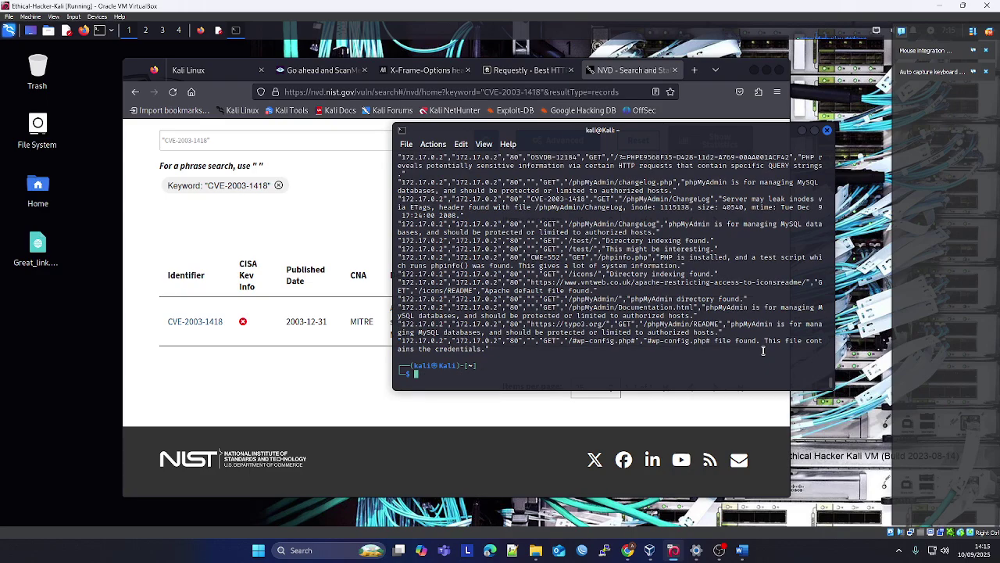
- Examine the CSV-formatted contents of scan_results.txt in the terminal, starting from the beginning of the cat output
scroll(763, 350, up, 6)
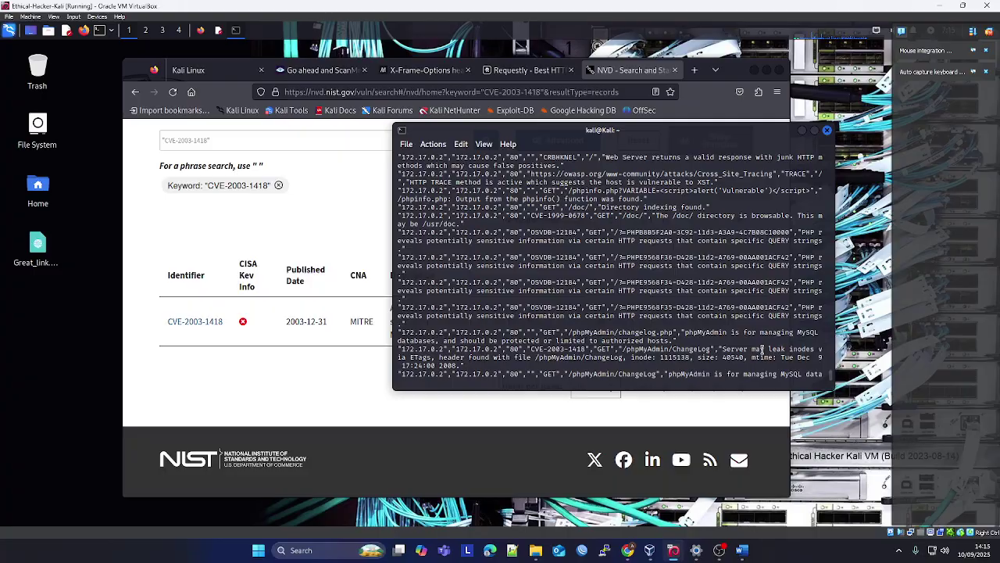
scroll(763, 350, up, 8)
scroll(764, 350, down, 2)
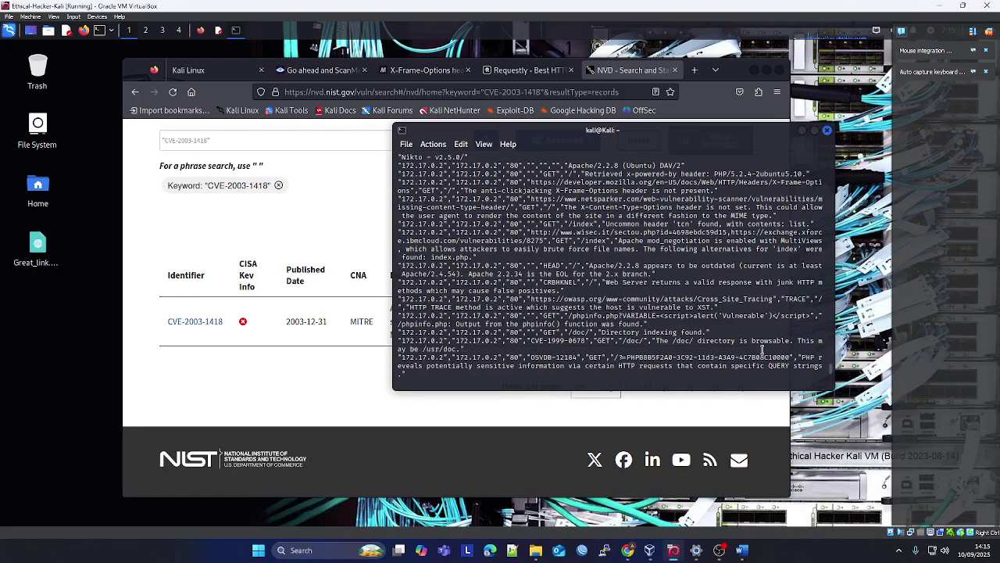
scroll(762, 350, up, 1)
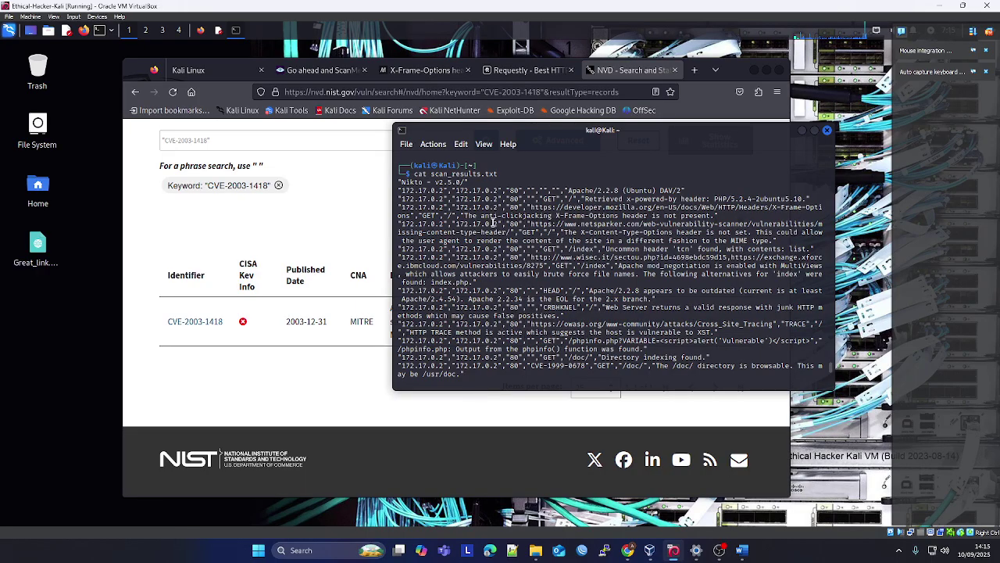
drag(832, 275, 863, 275)
drag(542, 136, 452, 151)
- Go back to the lab page and review the Part 4 question and the Reflection section through the end
click(627, 551)
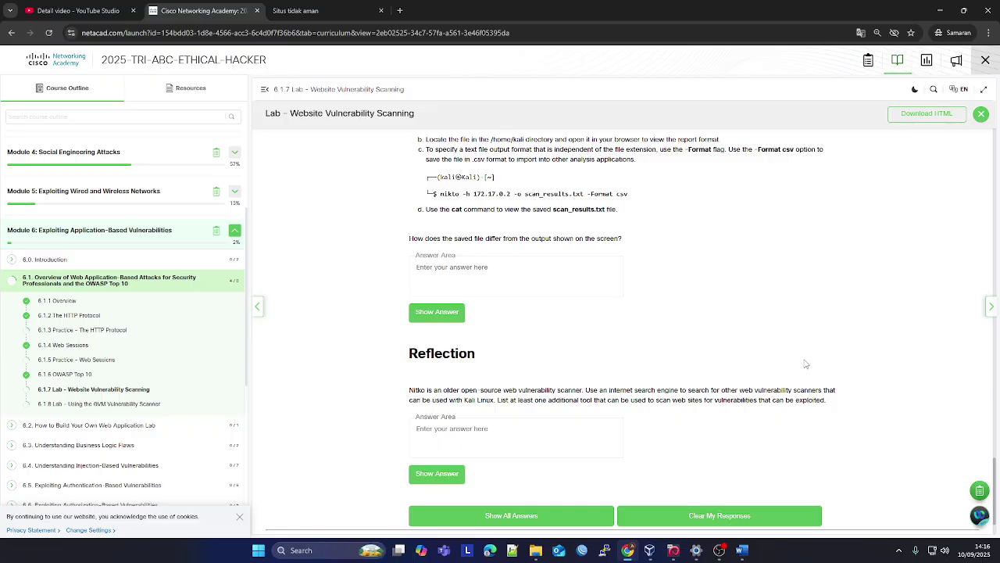
scroll(805, 363, up, 2)
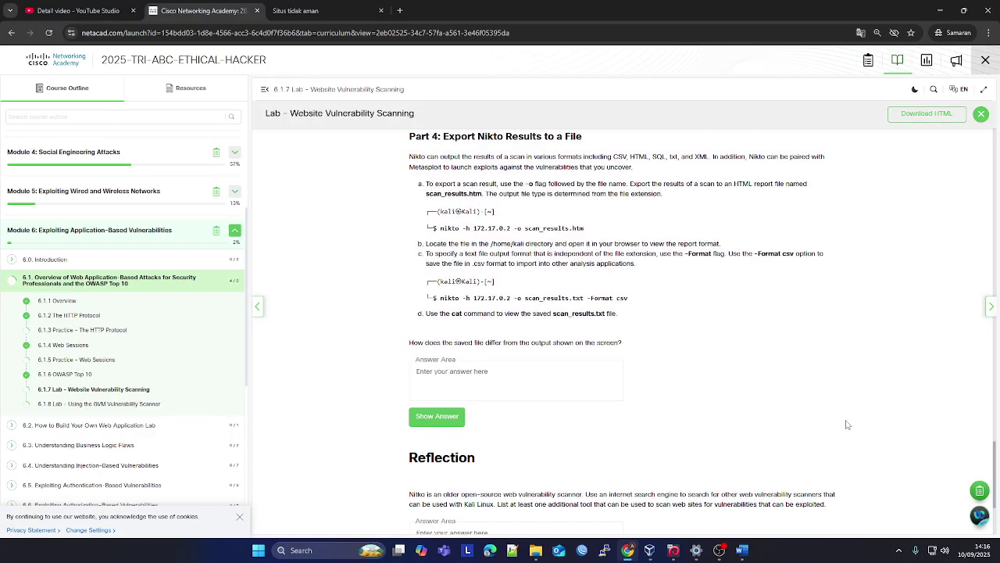
scroll(844, 430, down, 3)
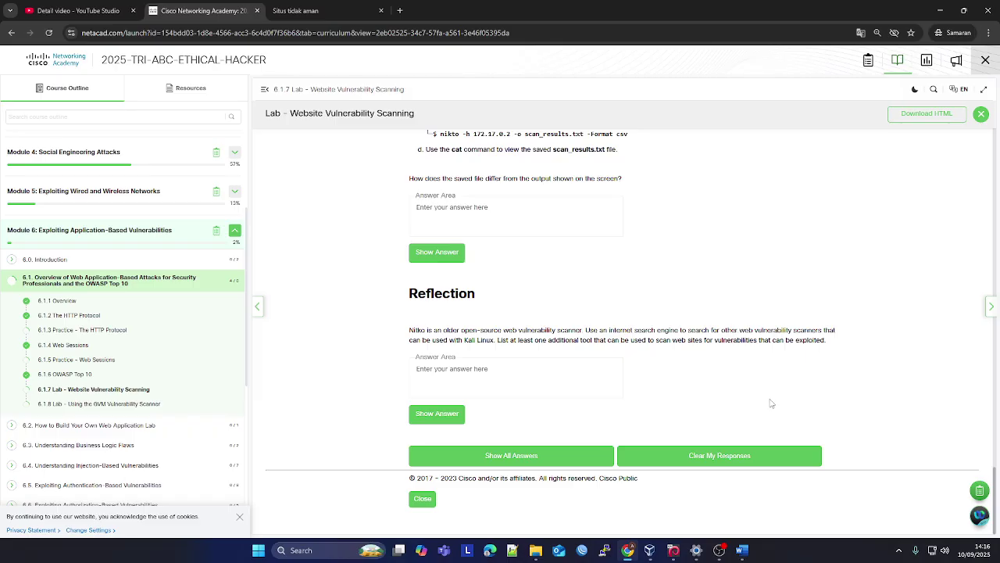
click(721, 551)
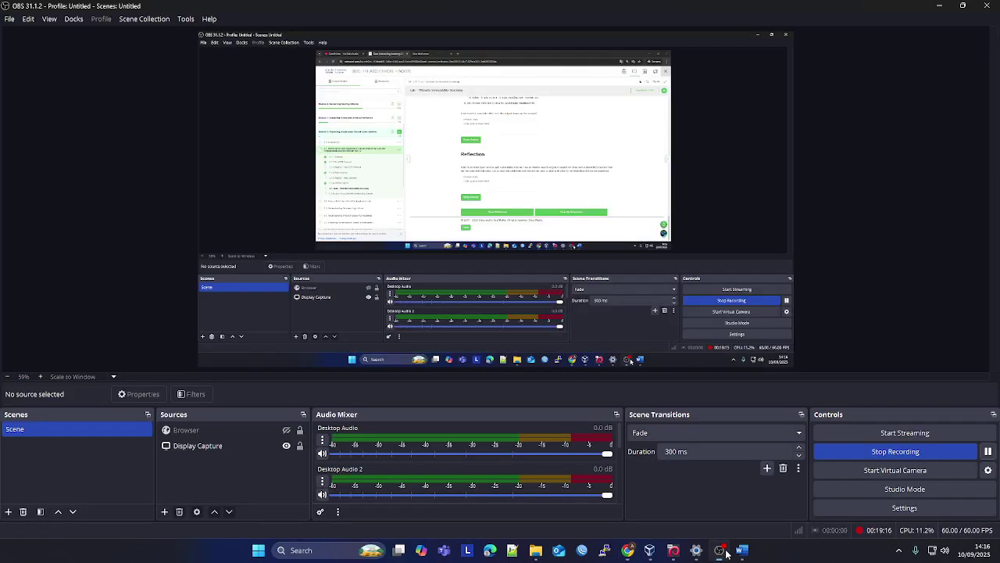